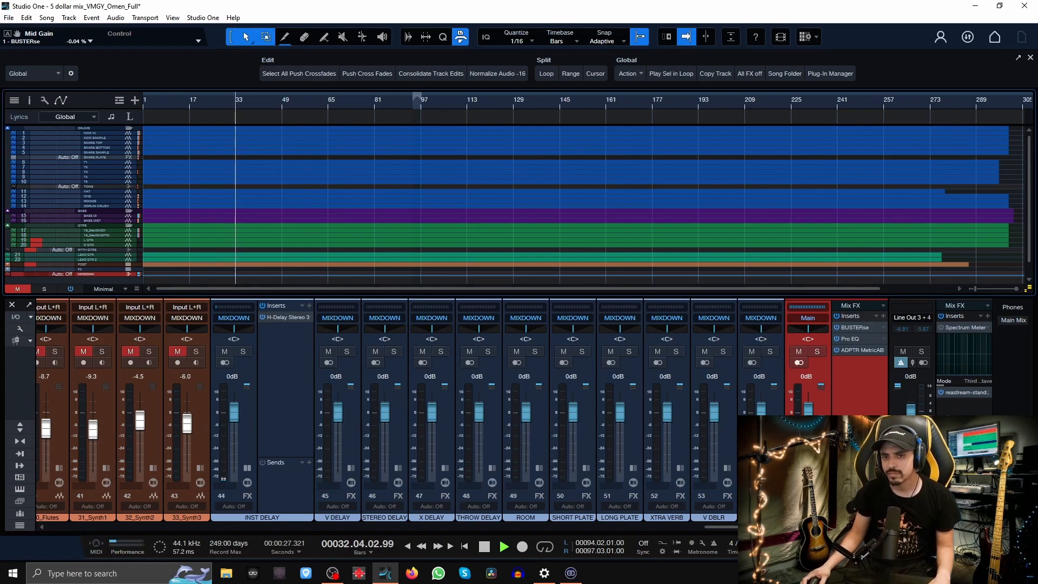
Look through the drum, bass and guitar tracks in the arrangement during playback, and stop at about bar 53
scroll(280, 217, up, 2)
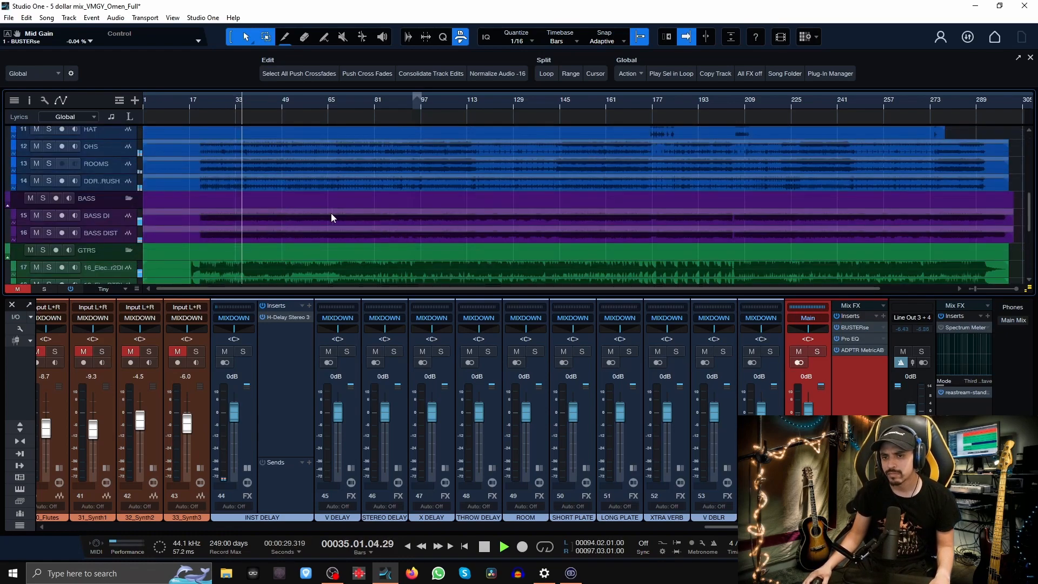
scroll(331, 213, up, 10)
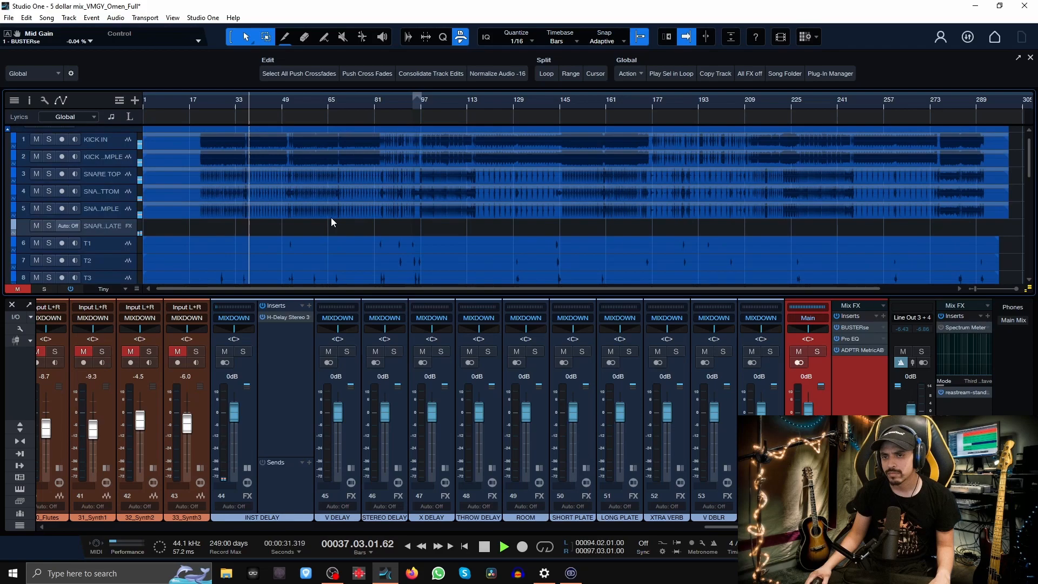
scroll(330, 221, down, 7)
scroll(332, 221, down, 7)
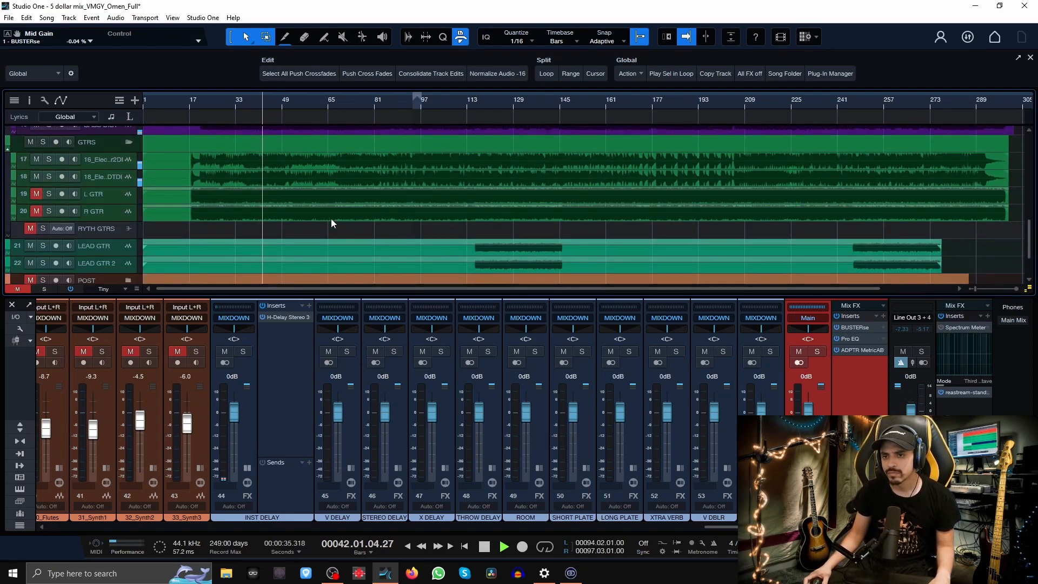
scroll(332, 223, up, 3)
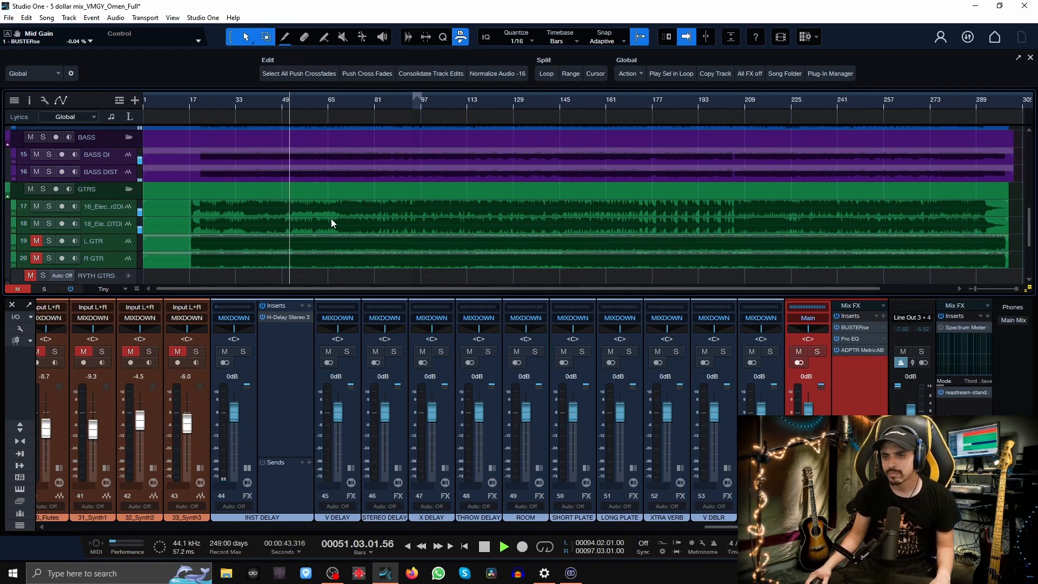
key(space)
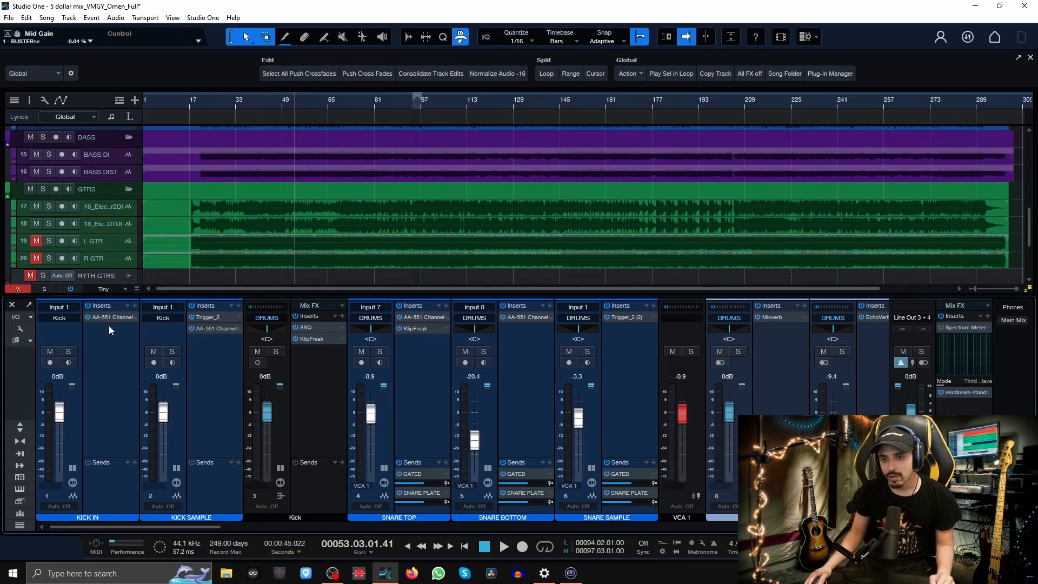
Open the AA-551 Channel Strip on KICK IN and audition the soloed track from bar 21 with the EQ bypassed
click(138, 314)
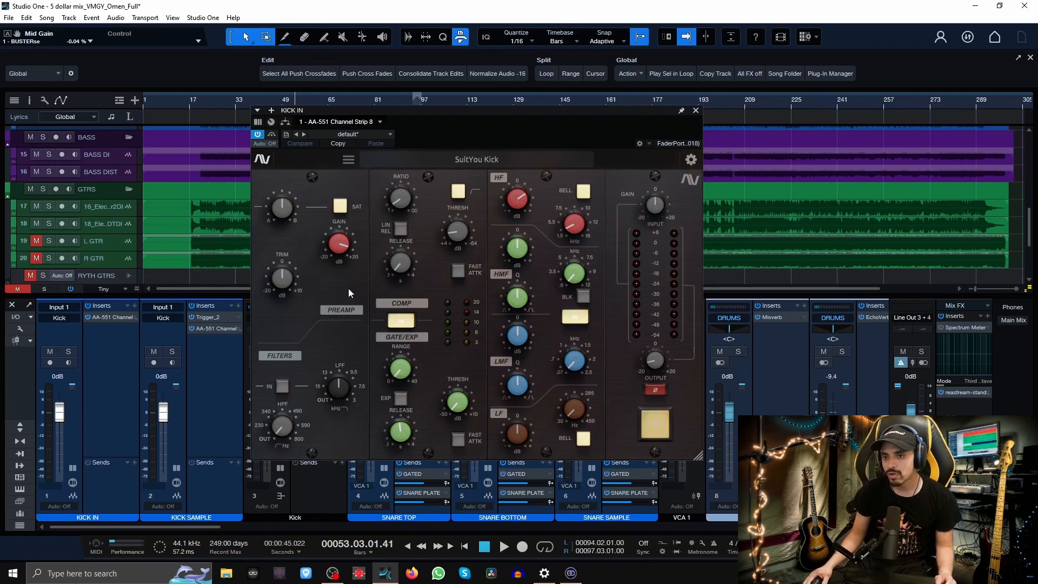
click(340, 209)
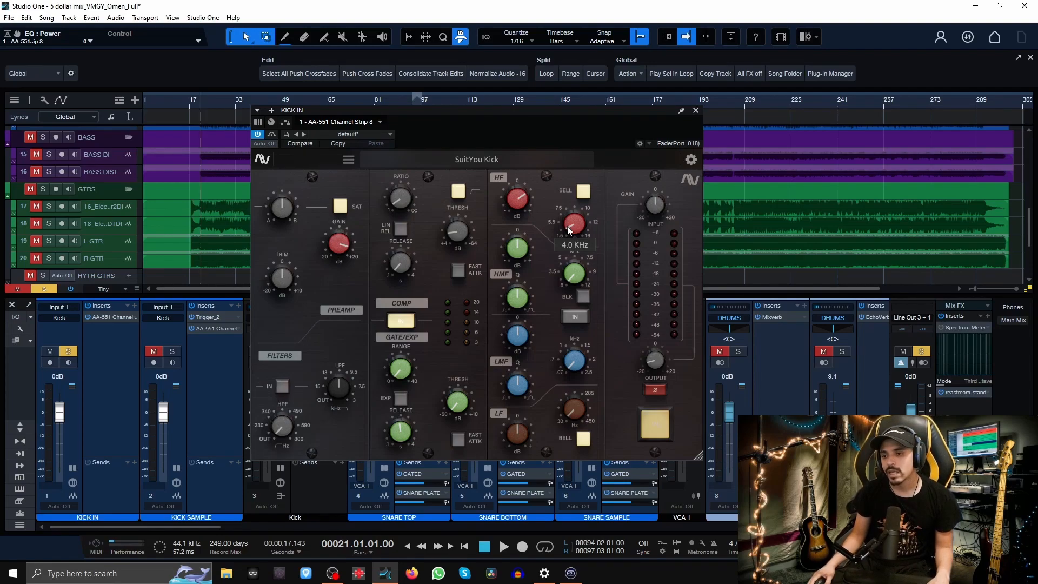
mouse_move(573, 211)
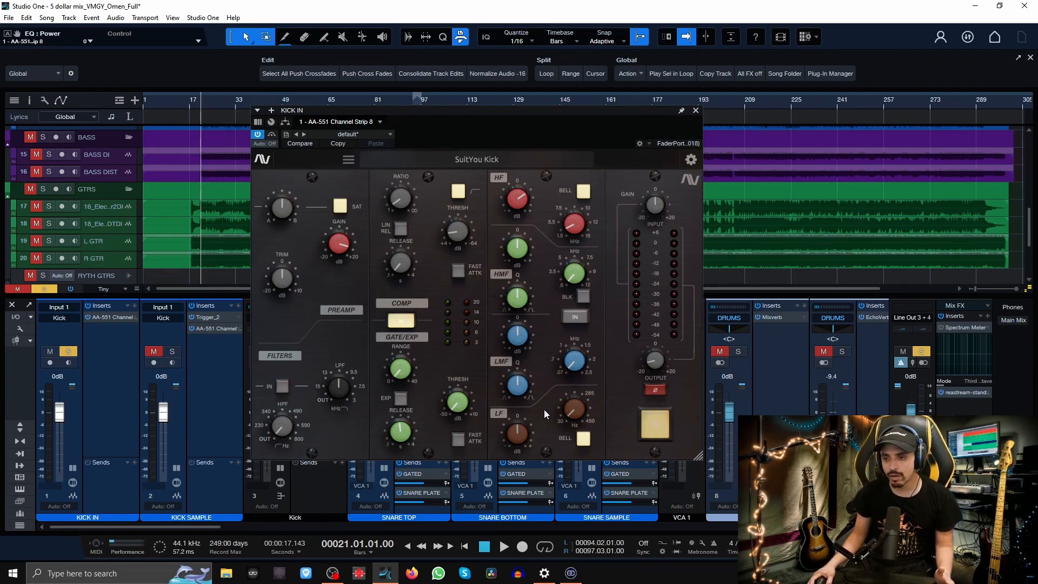
mouse_move(589, 405)
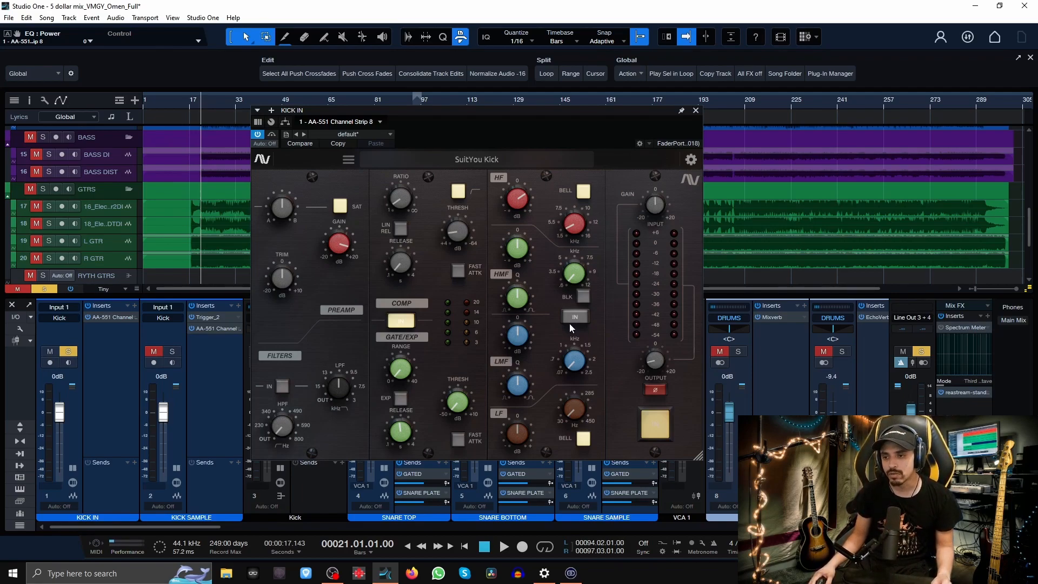
key(space)
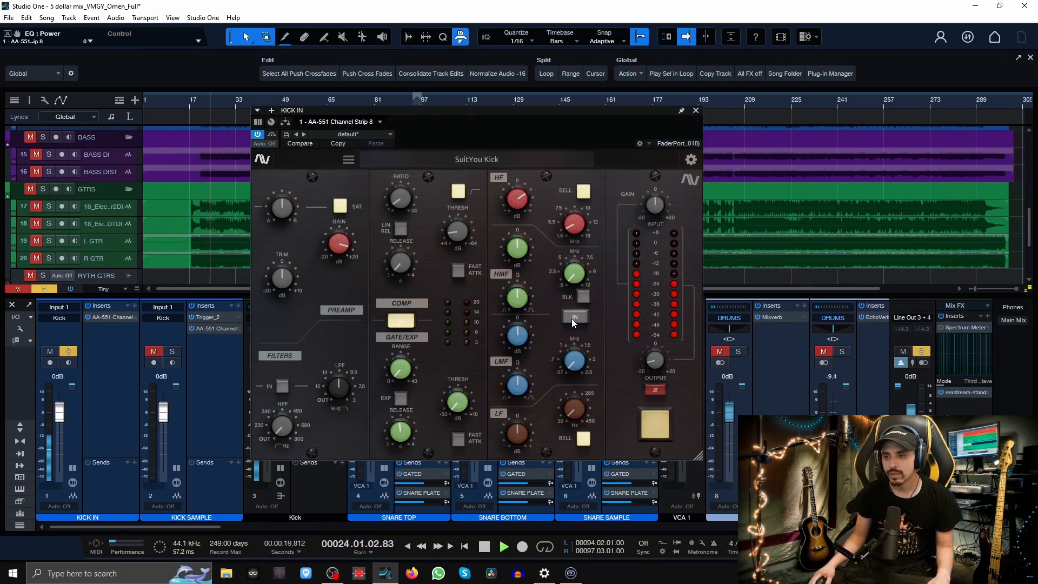
key(space)
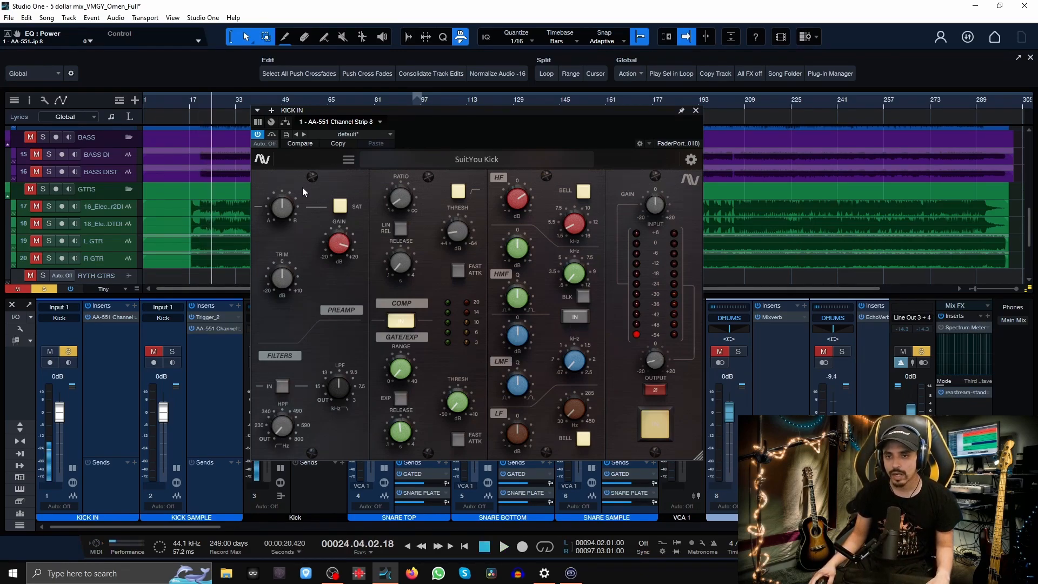
Compare the soloed KICK IN with the channel strip's EQ engaged and bypassed during playback, leaving the EQ on
click(576, 316)
key(space)
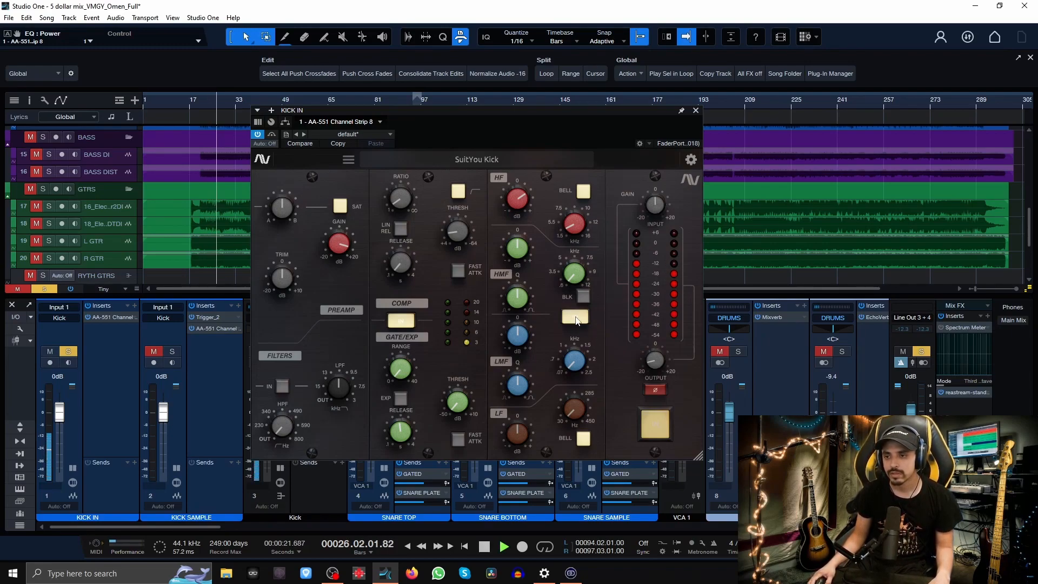
key(space)
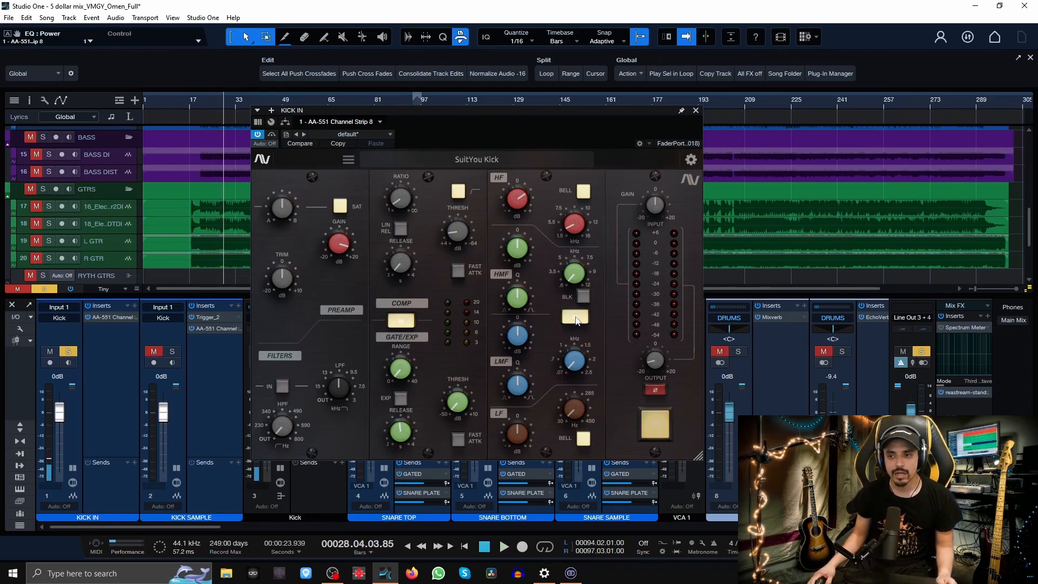
click(576, 319)
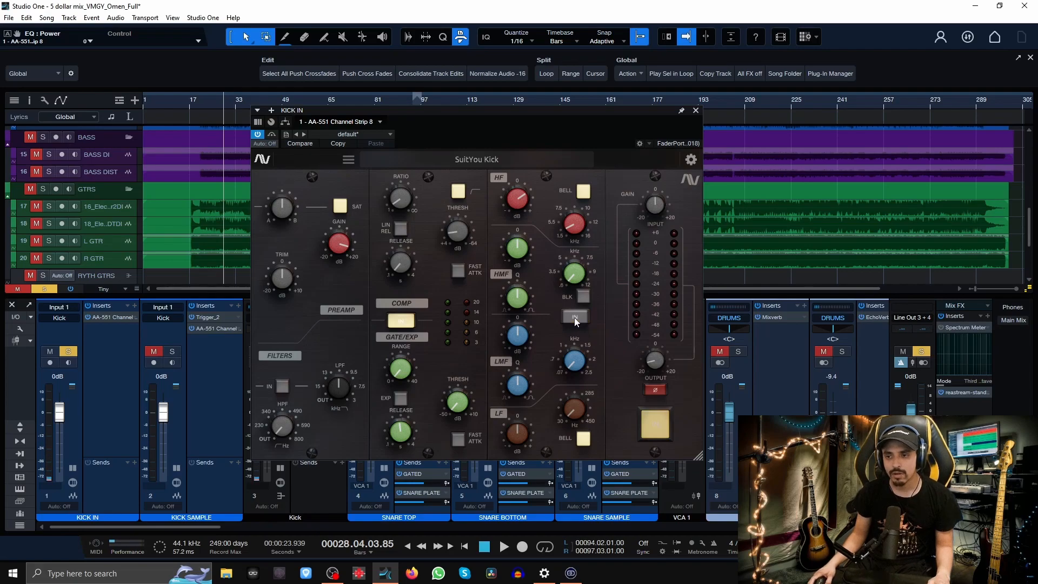
key(space)
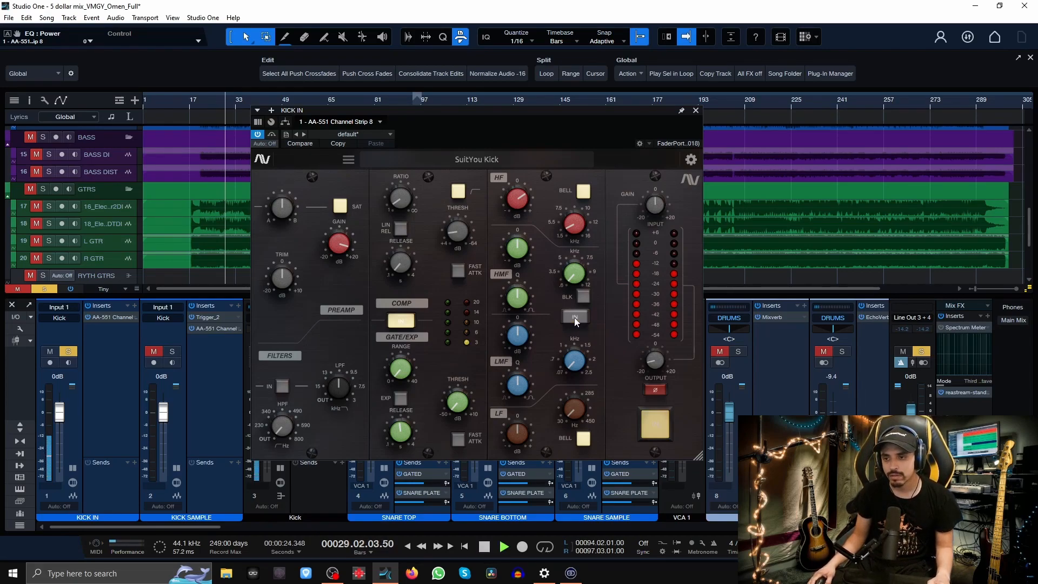
click(574, 319)
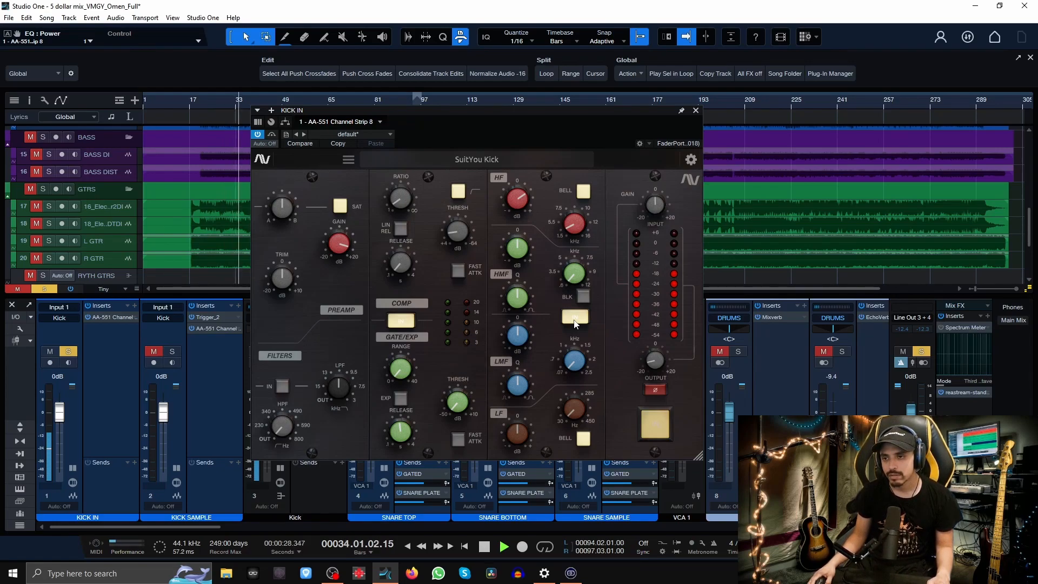
click(575, 319)
click(574, 318)
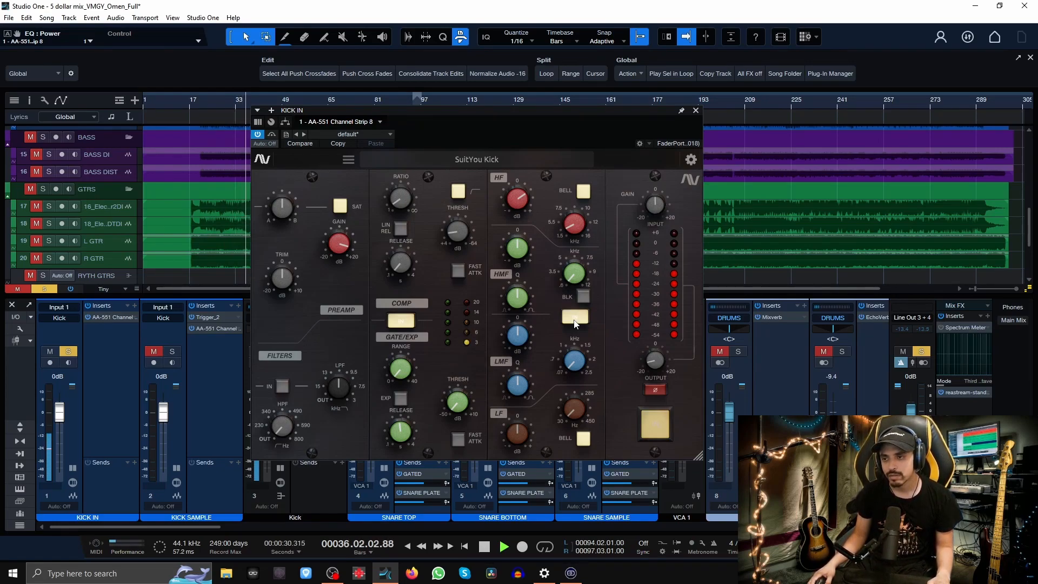
click(574, 319)
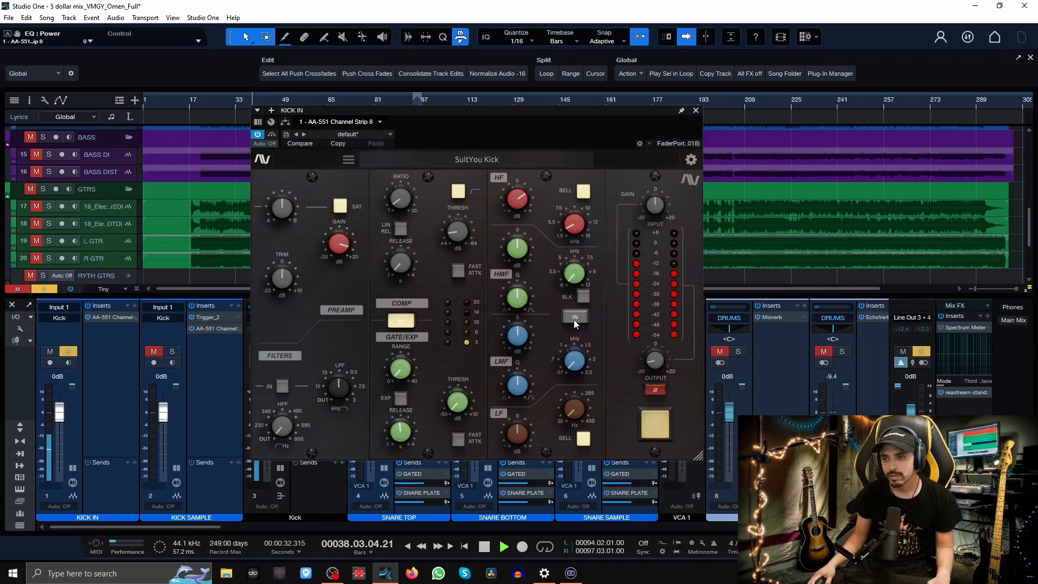
click(575, 319)
key(space)
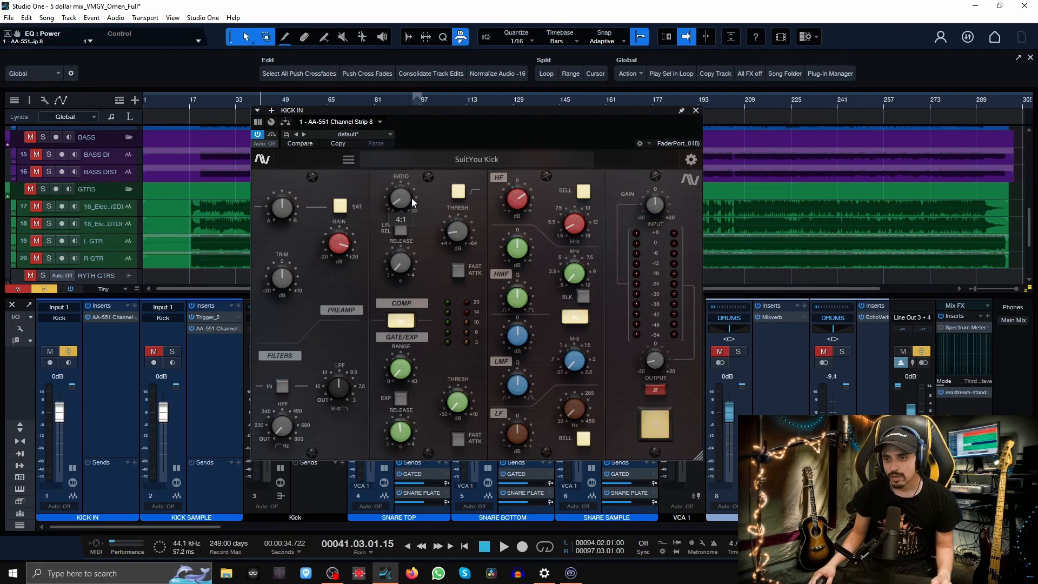
Play KICK IN from bar 21 and compare it with the channel strip's compressor bypassed and engaged, leaving the compressor on
mouse_move(415, 268)
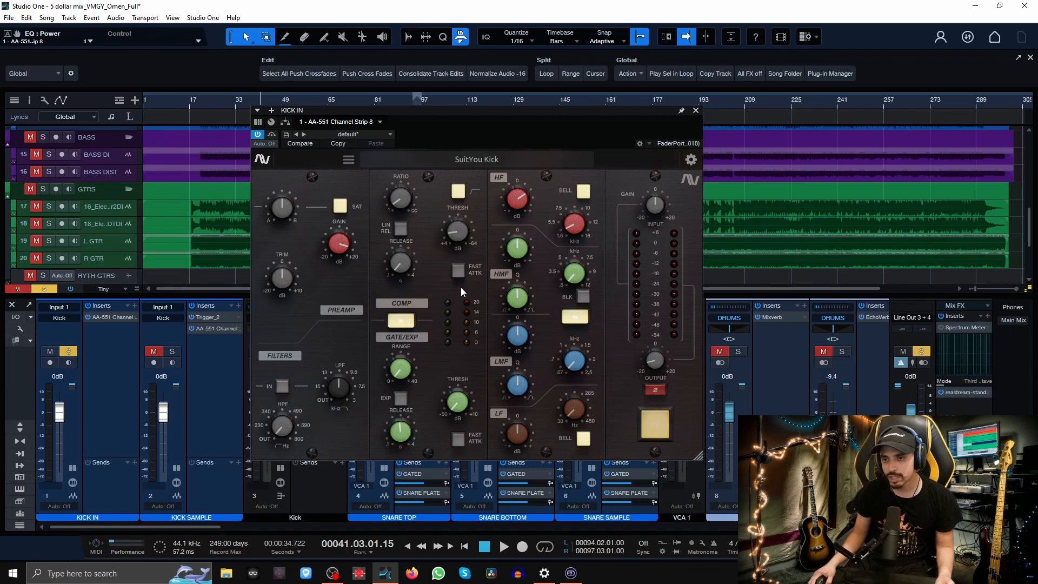
mouse_move(401, 188)
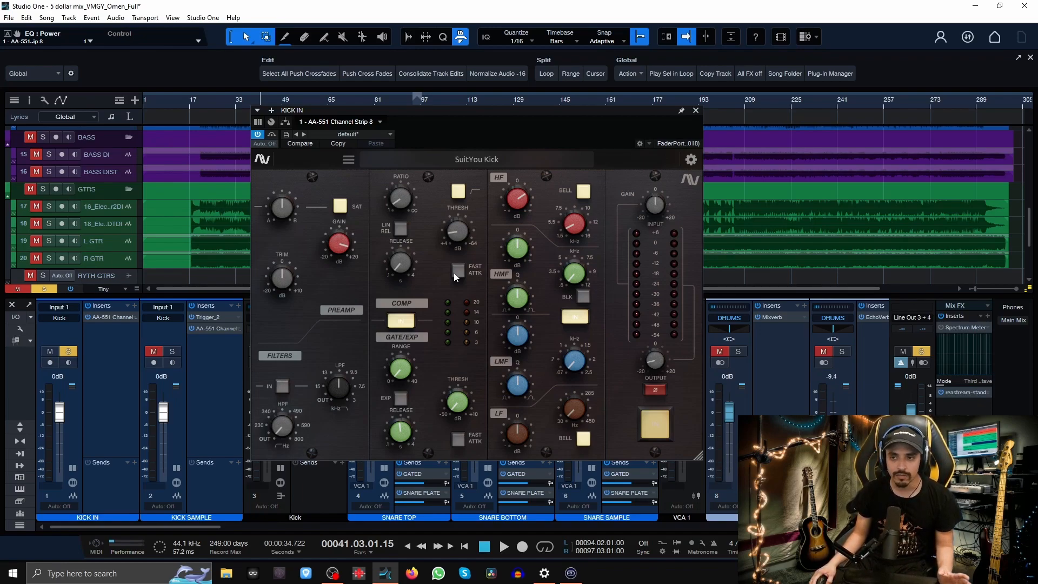
mouse_move(512, 190)
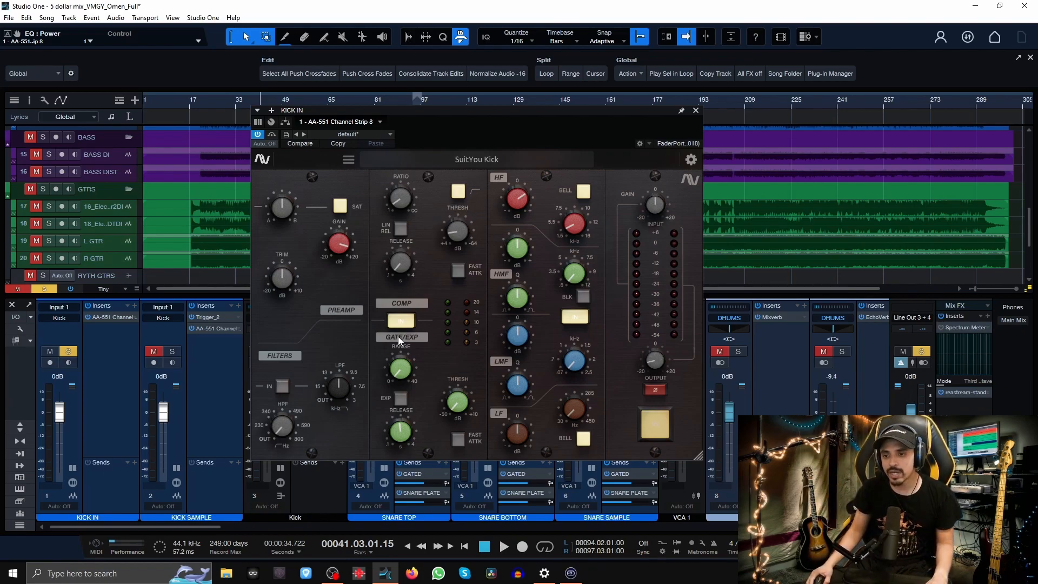
click(202, 112)
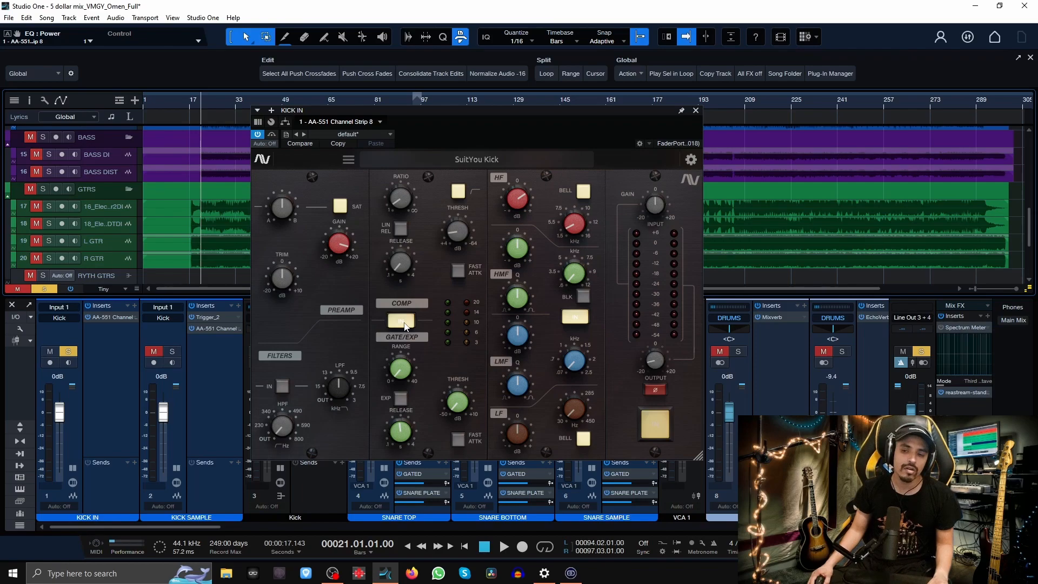
key(space)
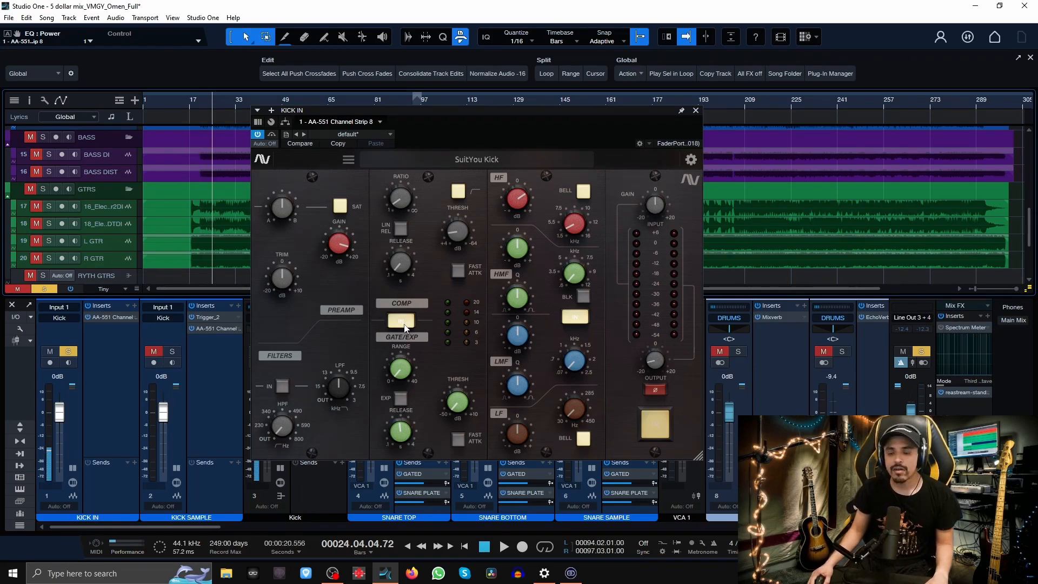
click(403, 323)
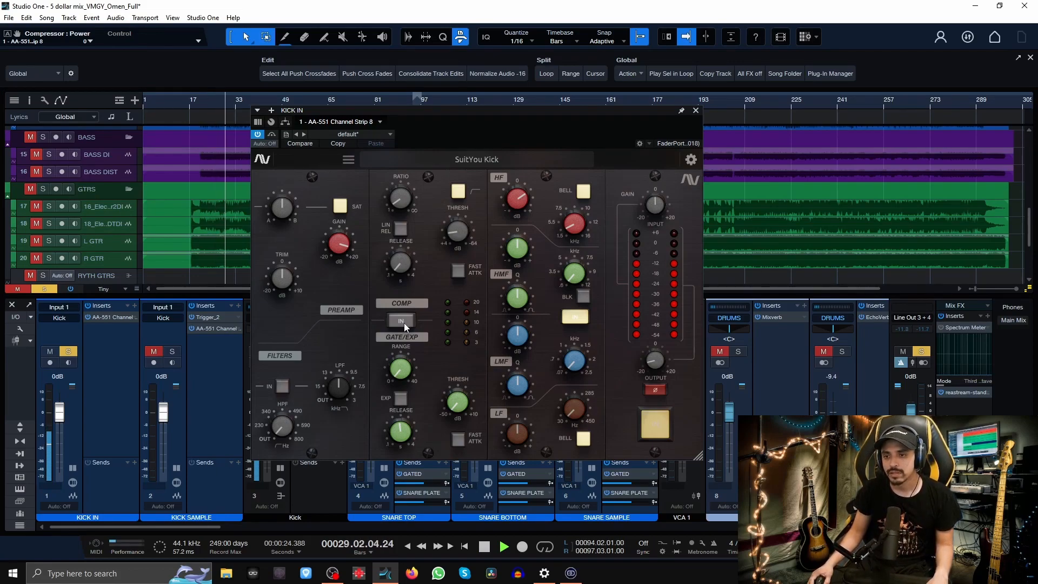
click(404, 323)
click(404, 323)
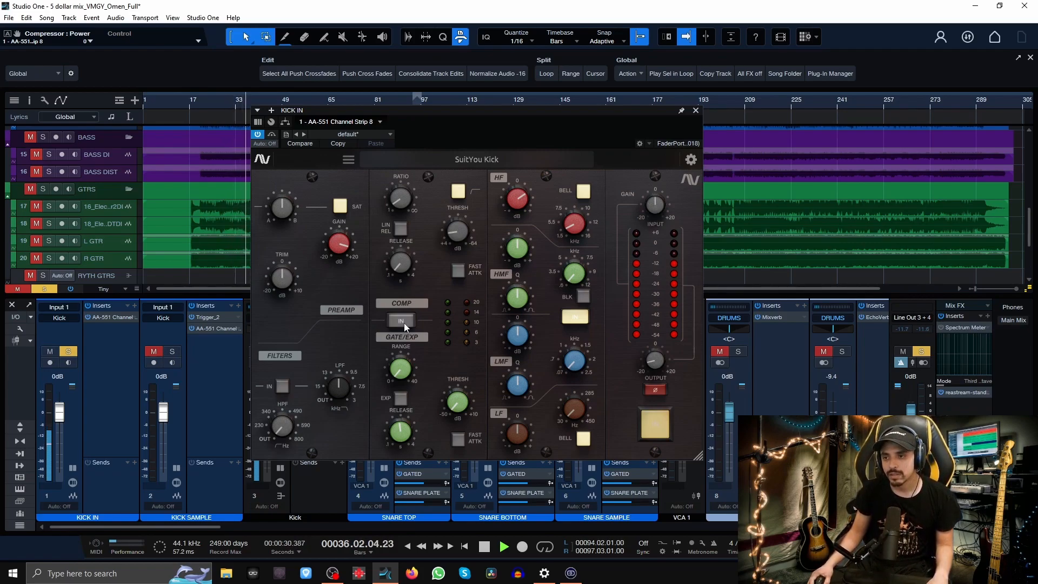
click(403, 323)
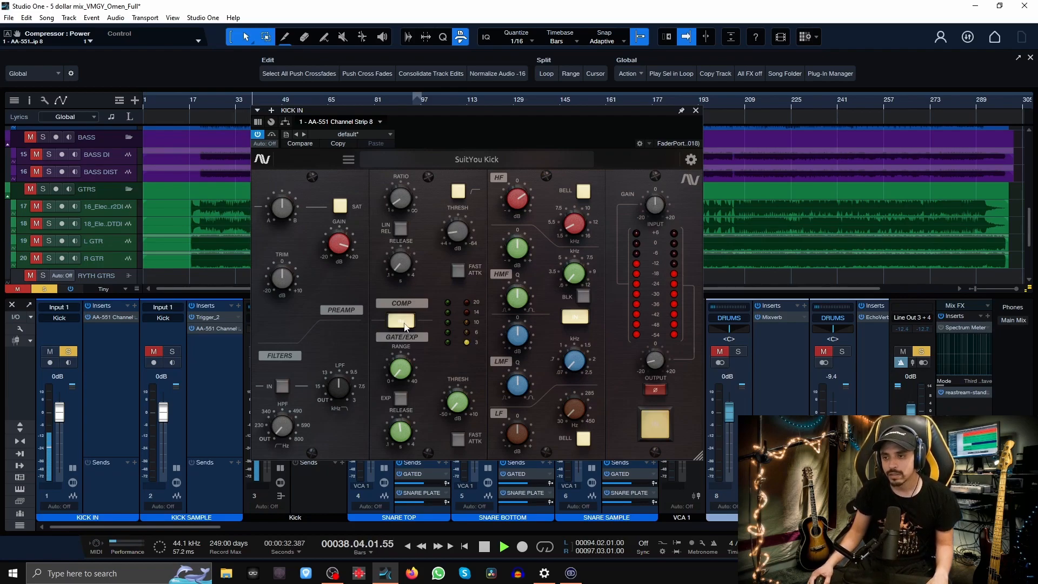
key(space)
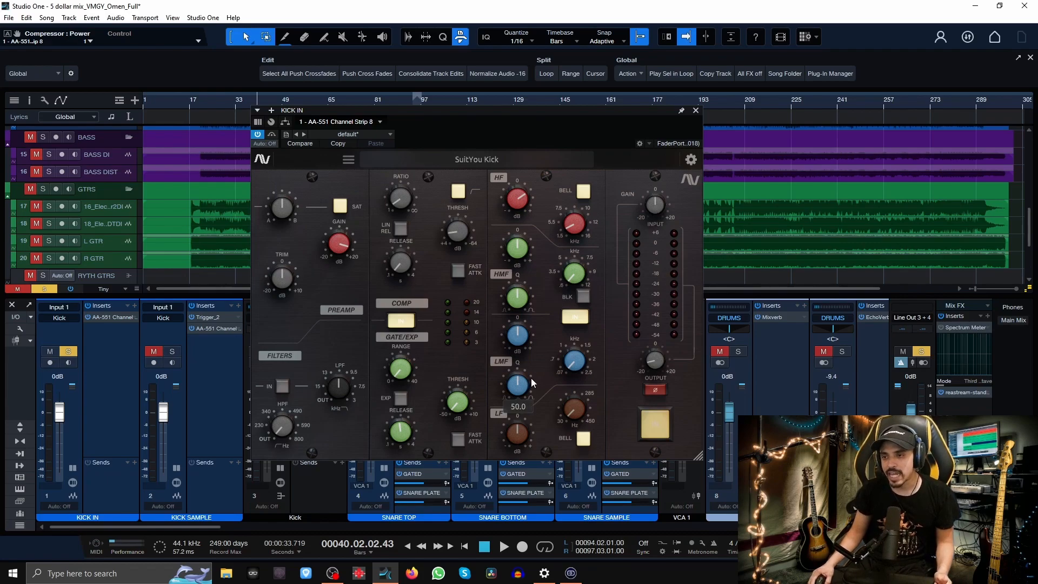
Close the KICK IN strip, open the AA-551 Channel Strip on KICK SAMPLE and play the soloed sample from bar 22
mouse_move(341, 388)
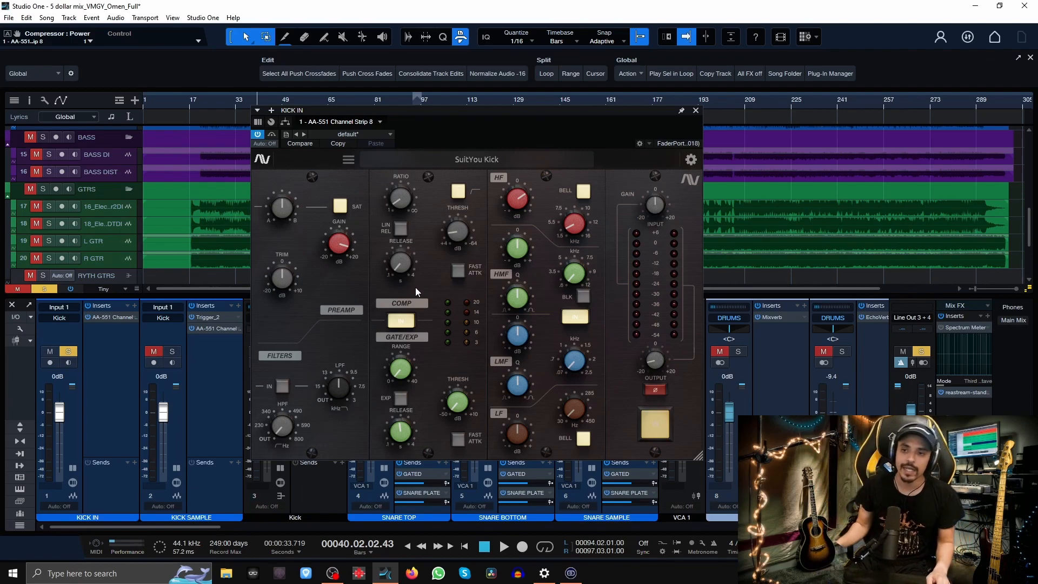
click(696, 111)
click(209, 331)
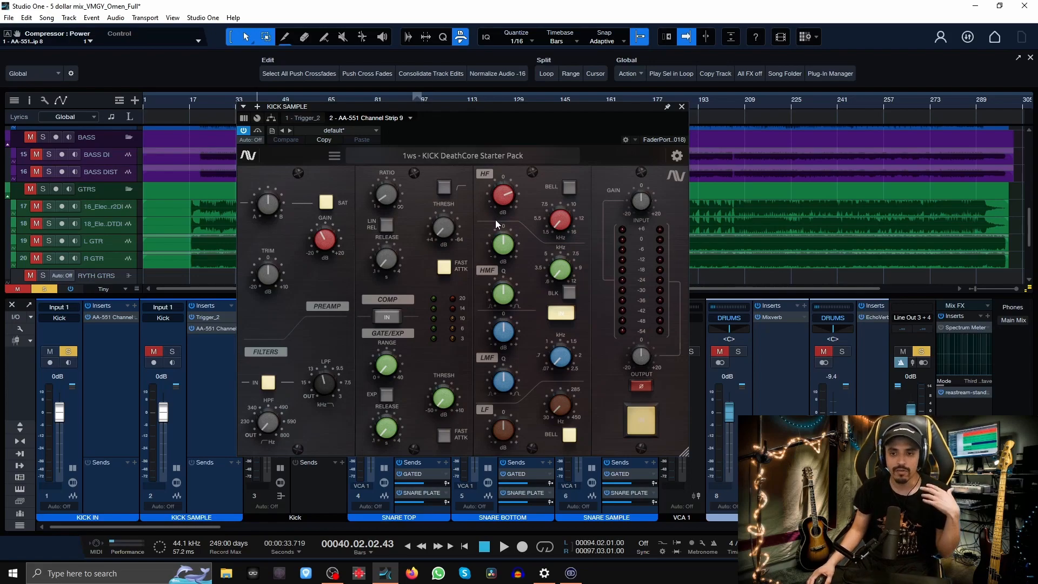
click(201, 104)
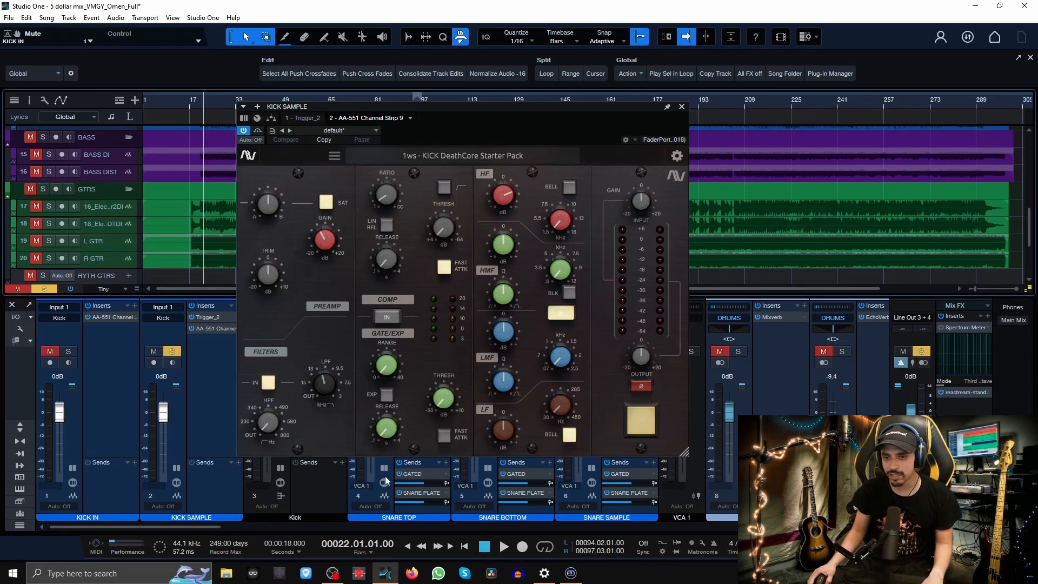
key(space)
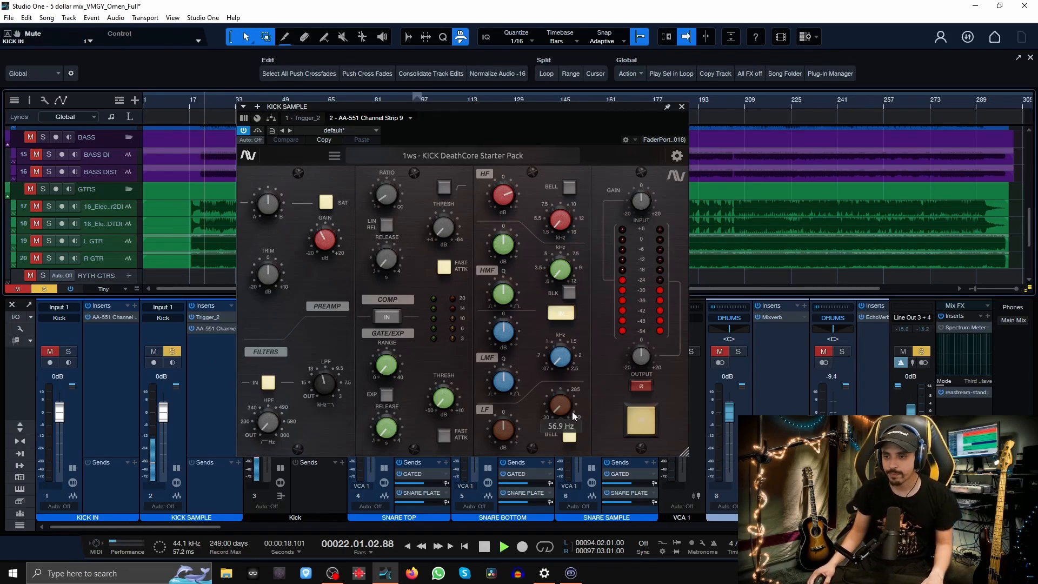
Compare KICK SAMPLE with its channel strip EQ bypassed and engaged, leave the EQ on and stop playback
click(560, 314)
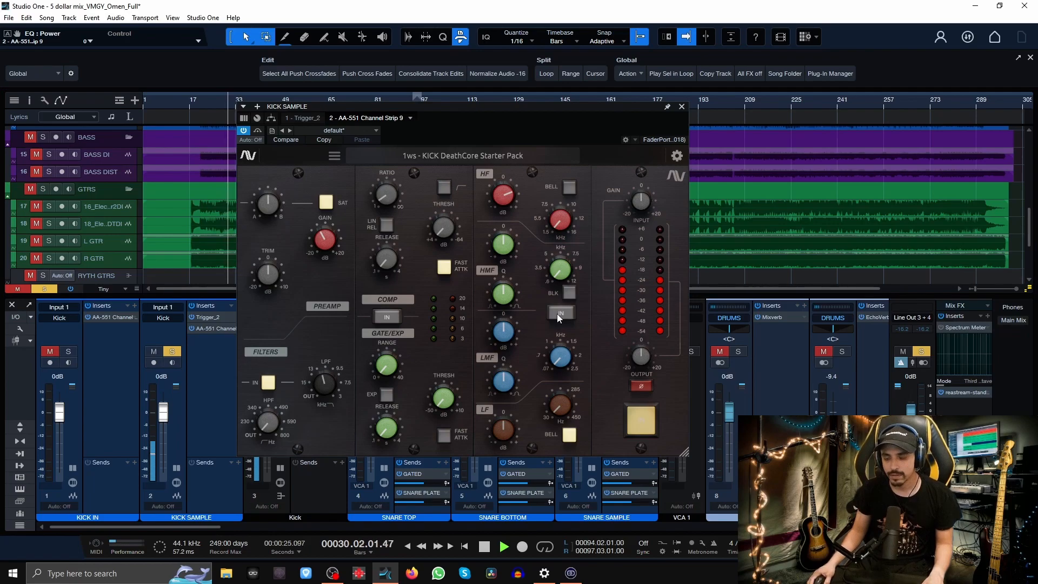
click(558, 313)
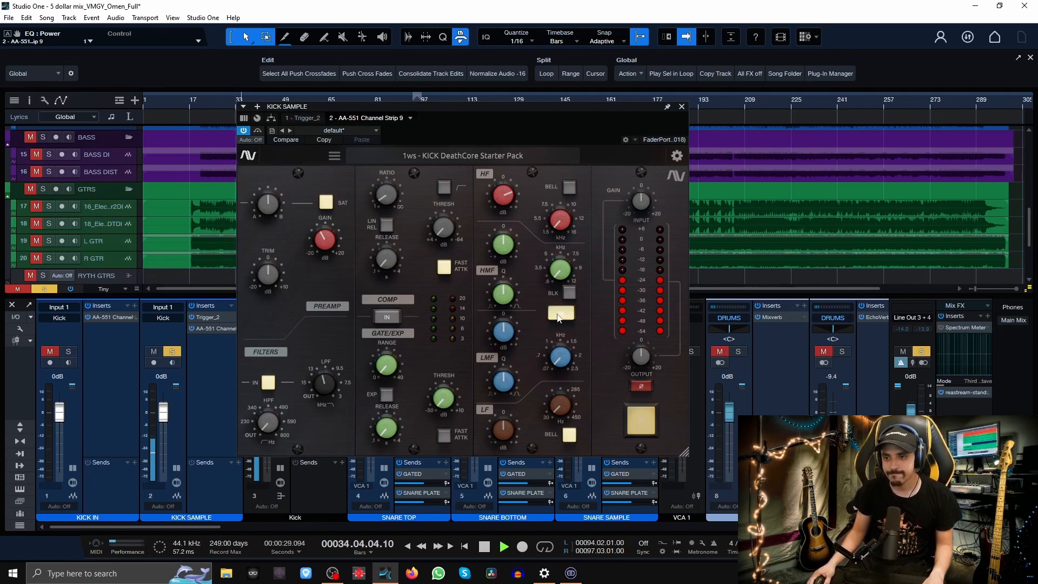
key(space)
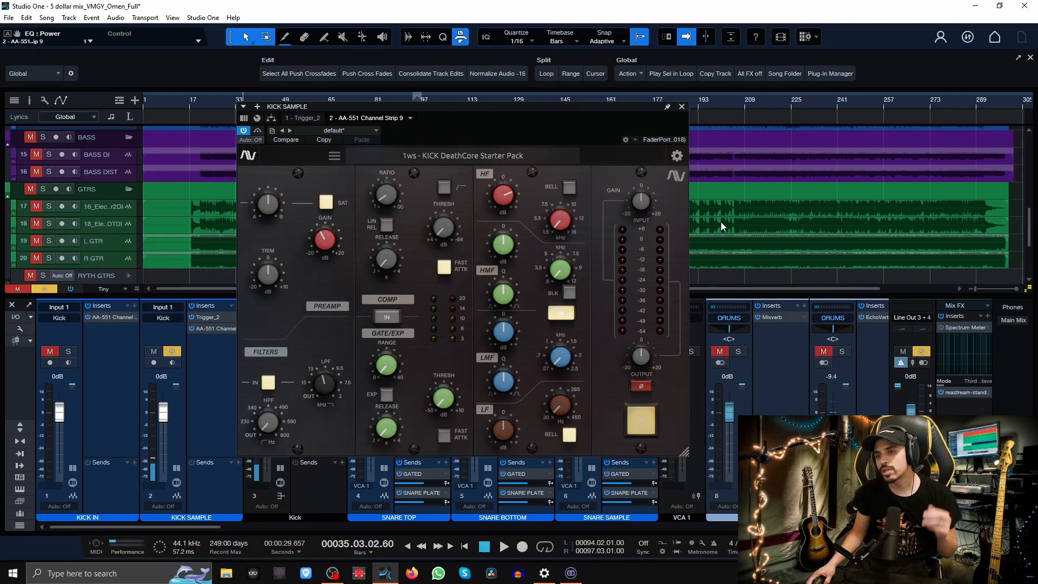
Solo KICK IN alongside KICK SAMPLE, play from bar 21, compare the blend with KICK SAMPLE muted and unmuted, and stop playback
click(59, 350)
click(68, 352)
click(201, 107)
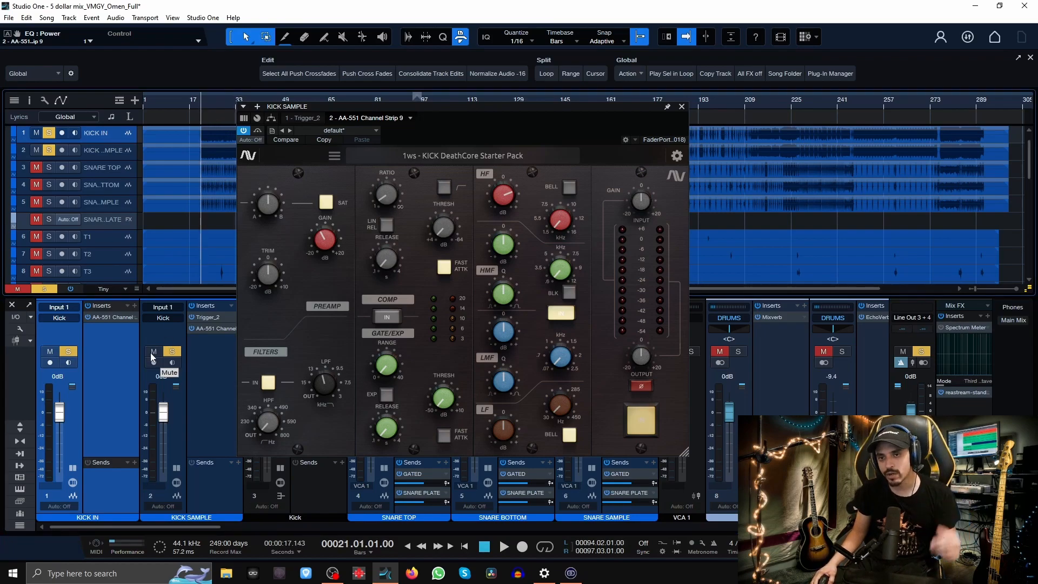
key(space)
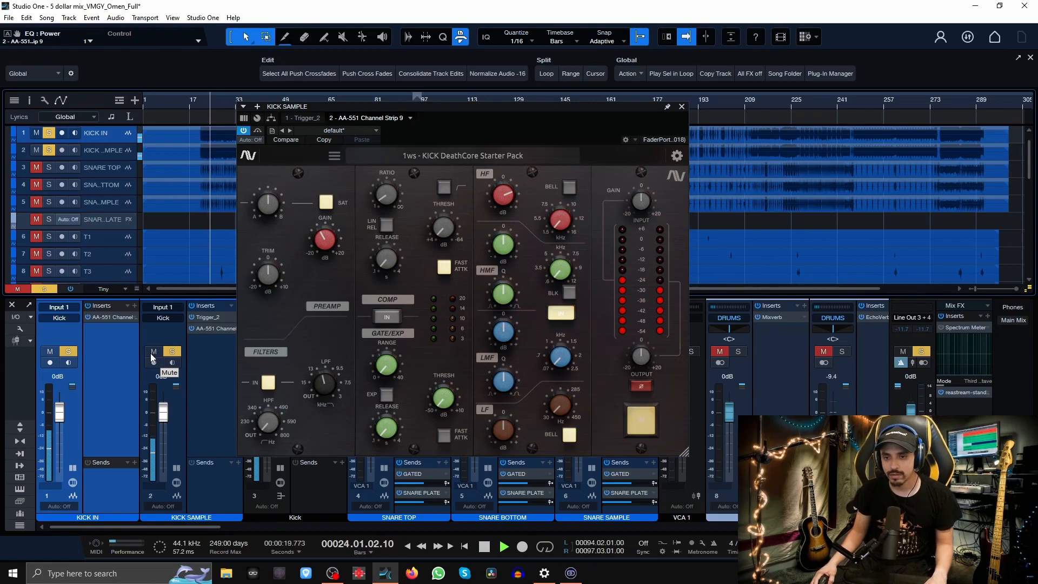
click(153, 352)
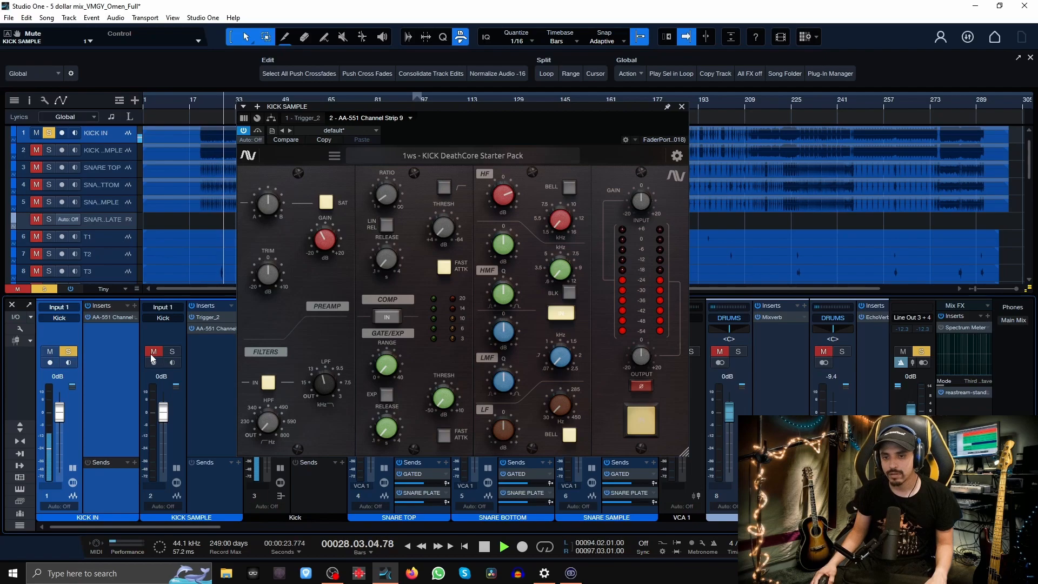
click(150, 354)
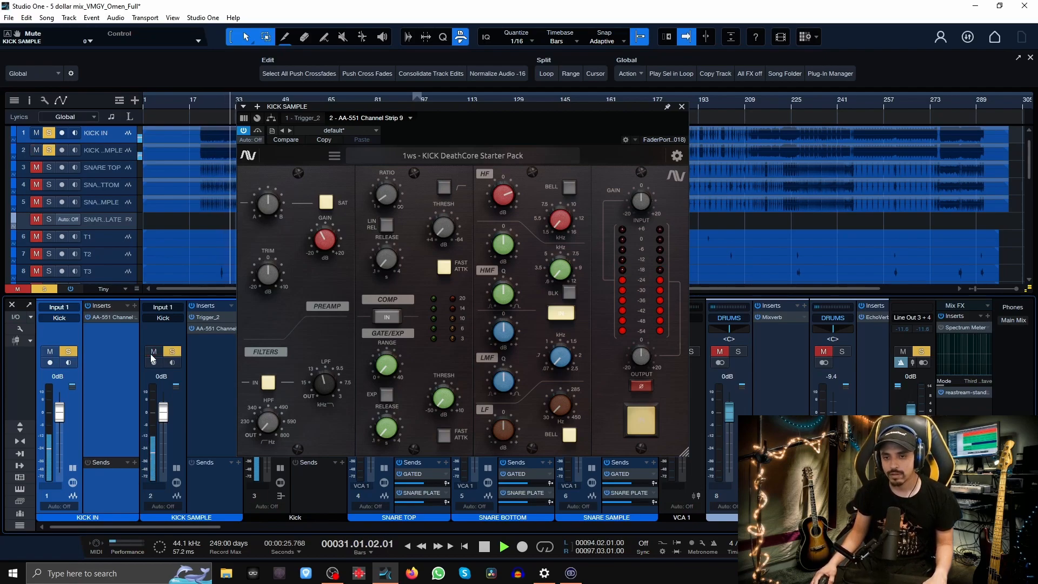
key(space)
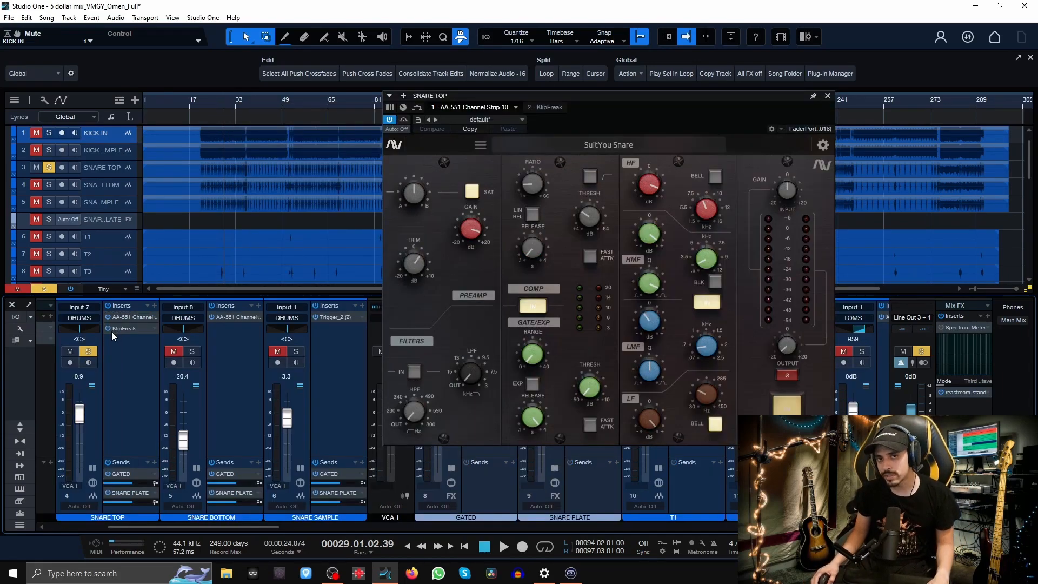
Go through the SNARE TOP, SNARE BOTTOM and SNARE SAMPLE channels in turn, finishing with SNARE TOP selected
click(115, 402)
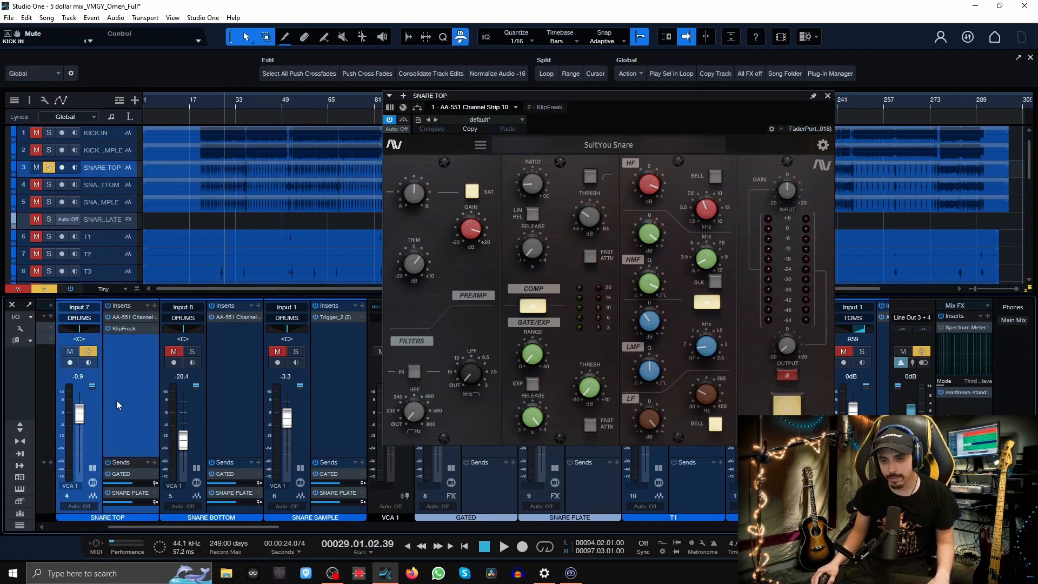
click(232, 385)
click(336, 402)
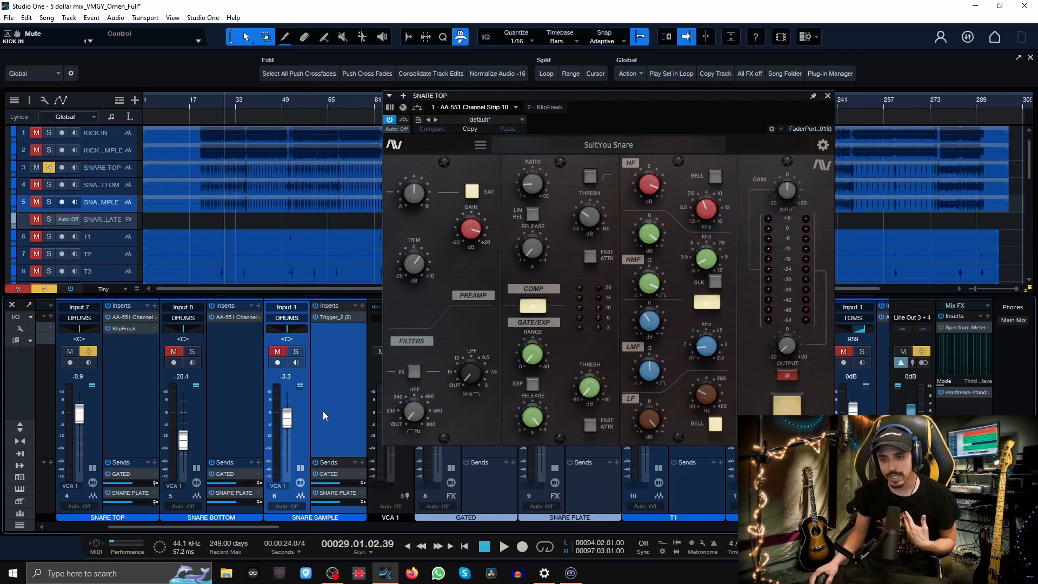
click(139, 399)
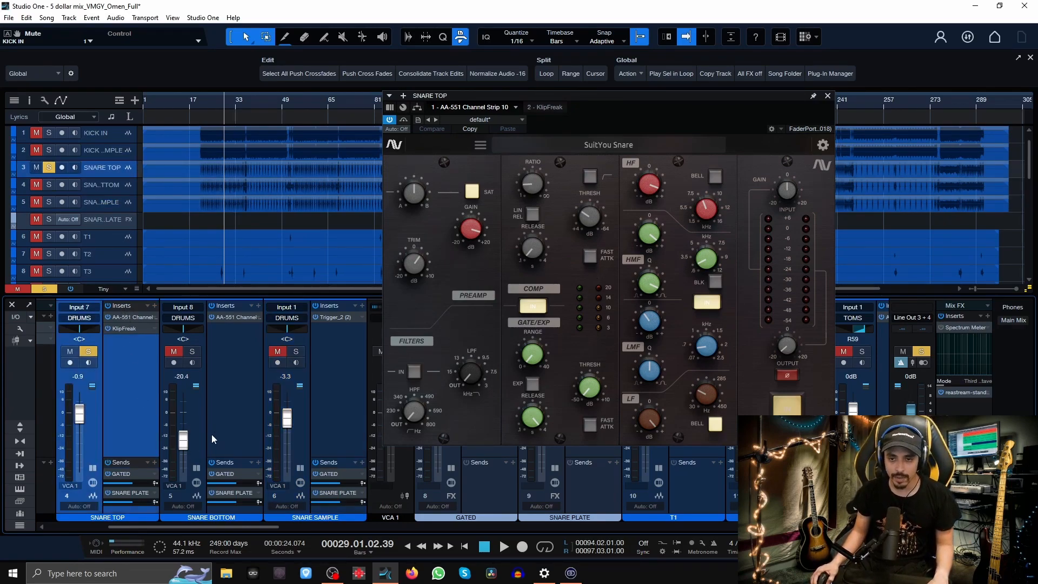
View the KlipFreak insert on SNARE TOP and return to its AA-551 Channel Strip to examine the EQ band settings
click(139, 329)
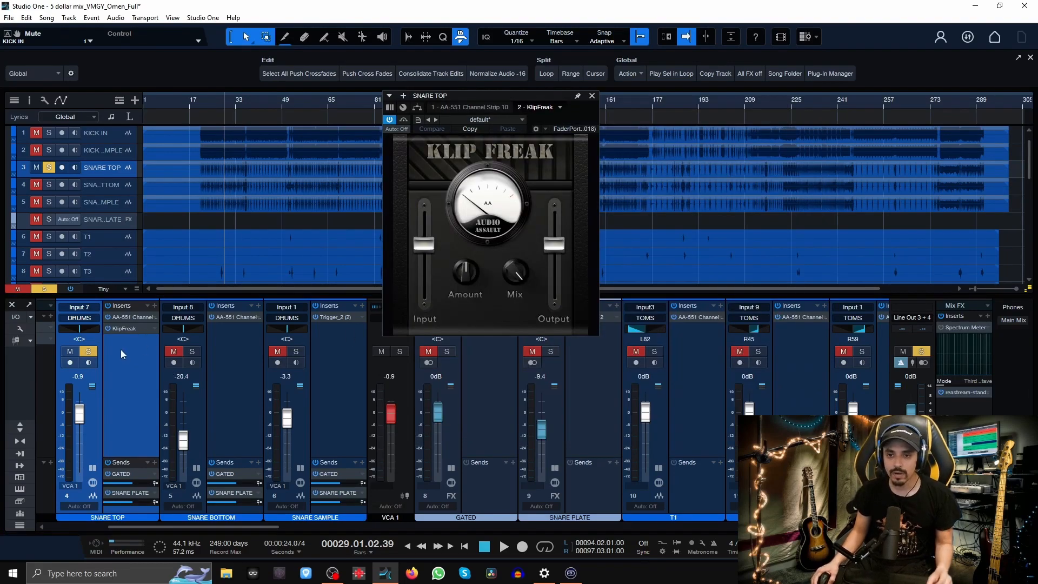
click(122, 317)
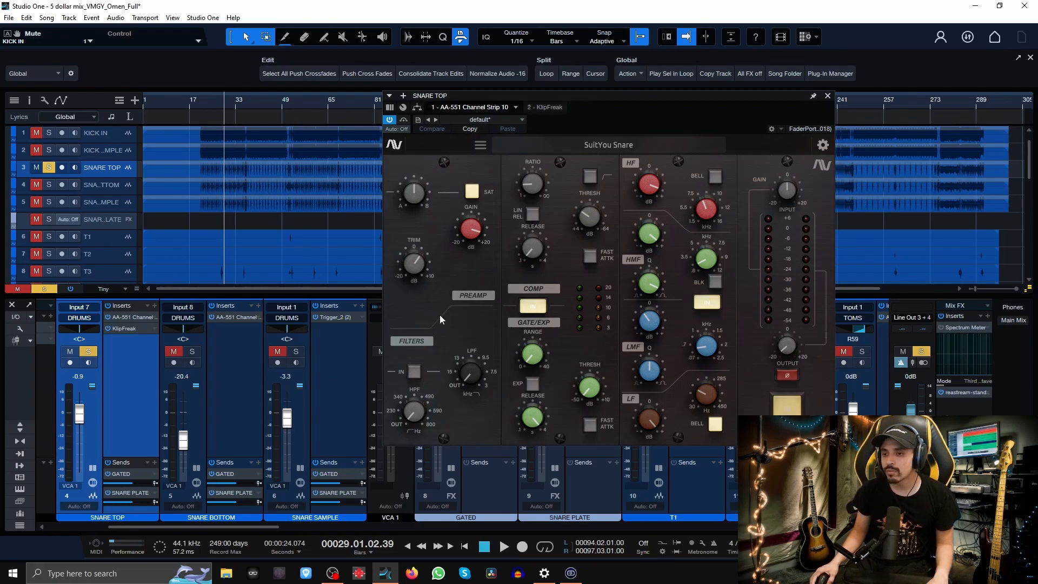
mouse_move(708, 212)
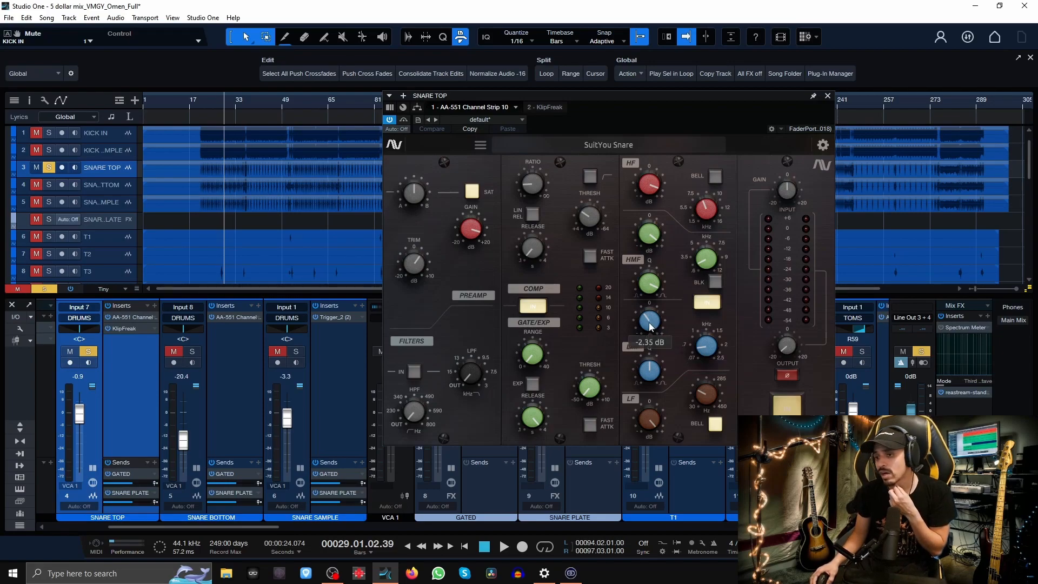
mouse_move(698, 377)
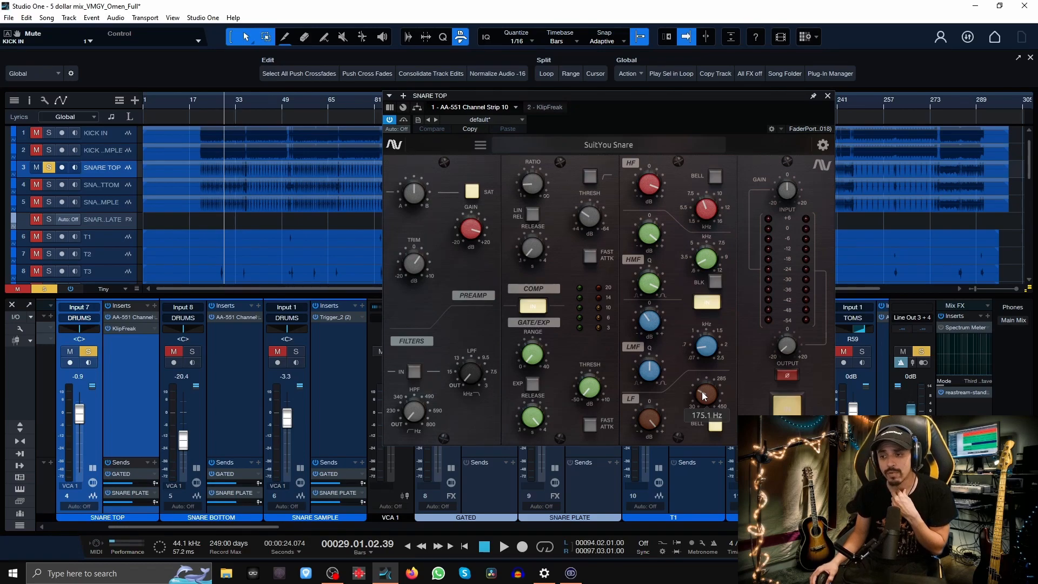
Play SNARE TOP from bar 21, compare it with the channel strip's EQ bypassed and engaged, leave the EQ on and stop playback
click(199, 103)
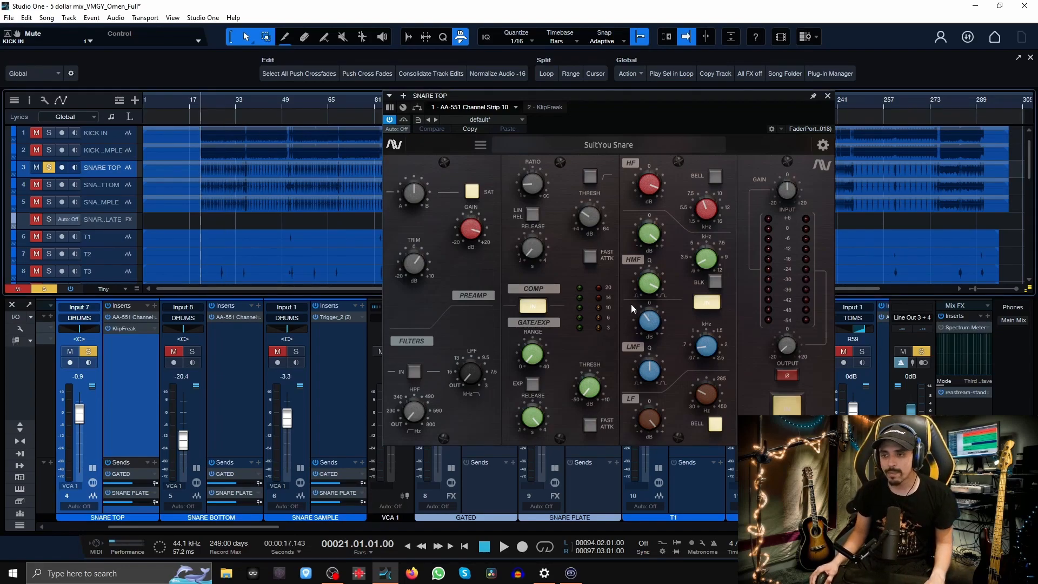
click(705, 303)
key(space)
click(704, 302)
click(704, 303)
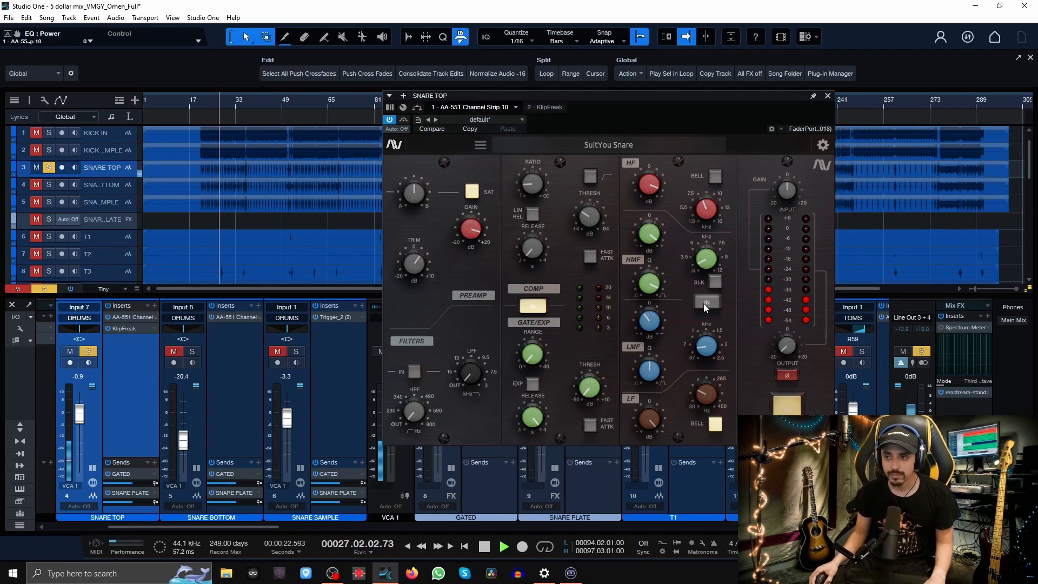
click(705, 303)
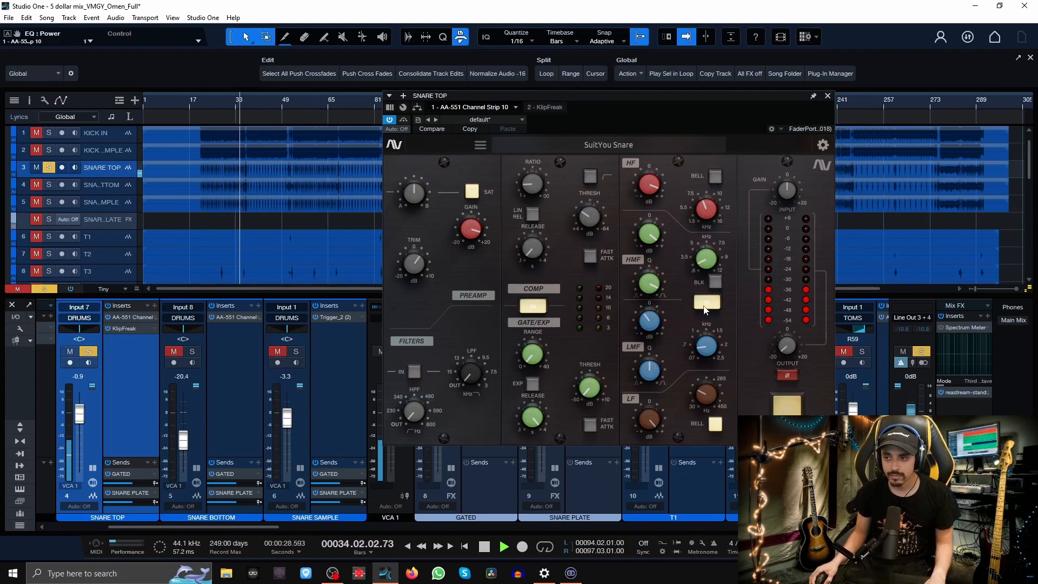
key(space)
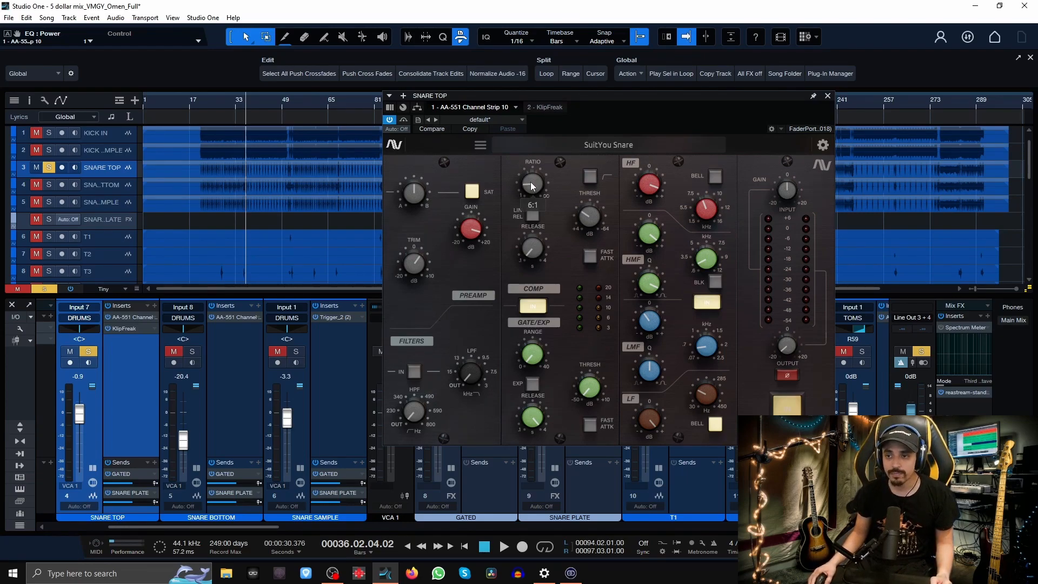
Check the SNARE TOP compressor settings and play from bar 23 with the compressor bypassed and re-engaged
mouse_move(532, 248)
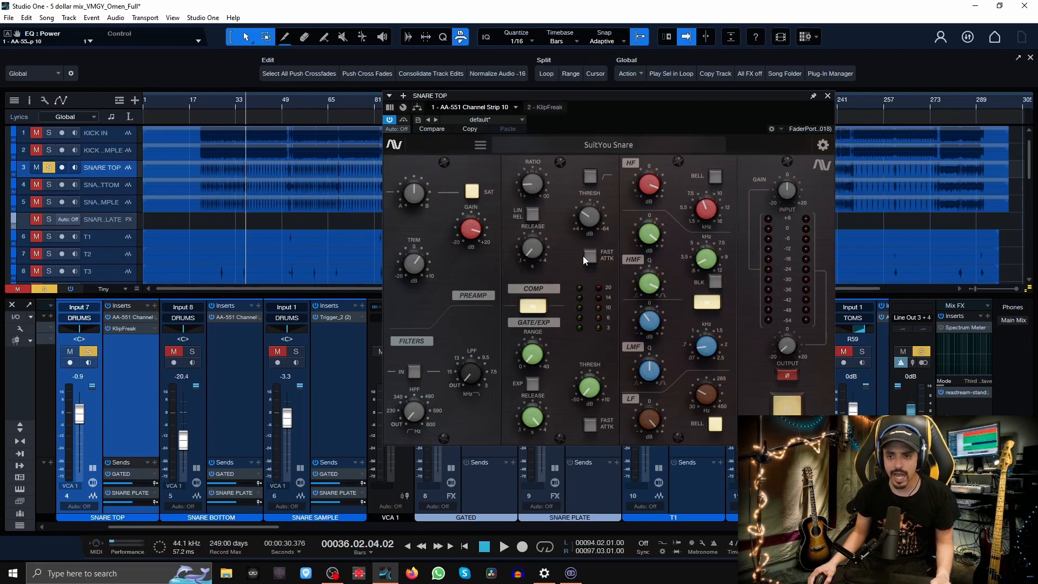
click(196, 106)
key(space)
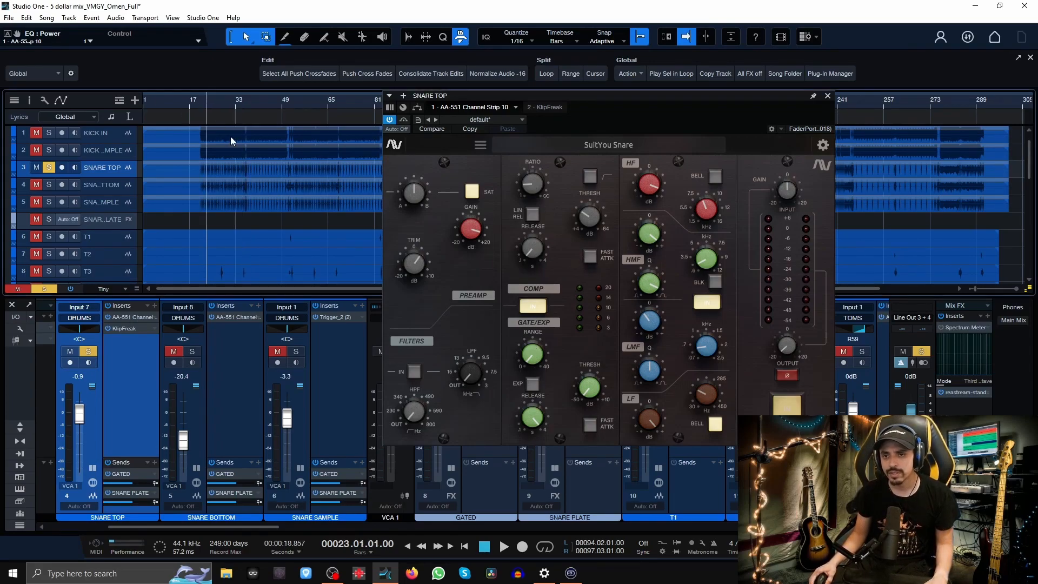
click(537, 311)
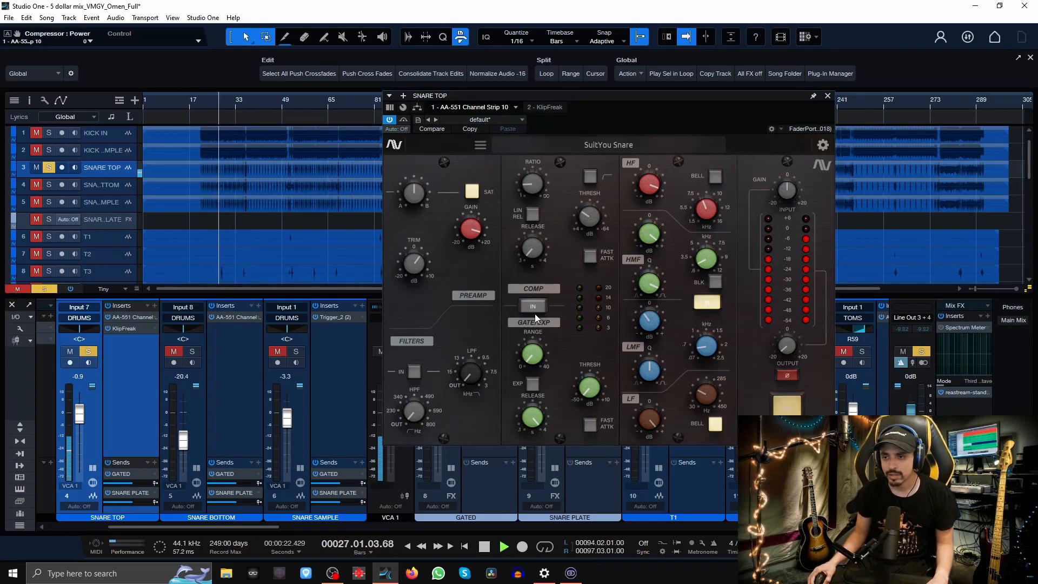
click(534, 314)
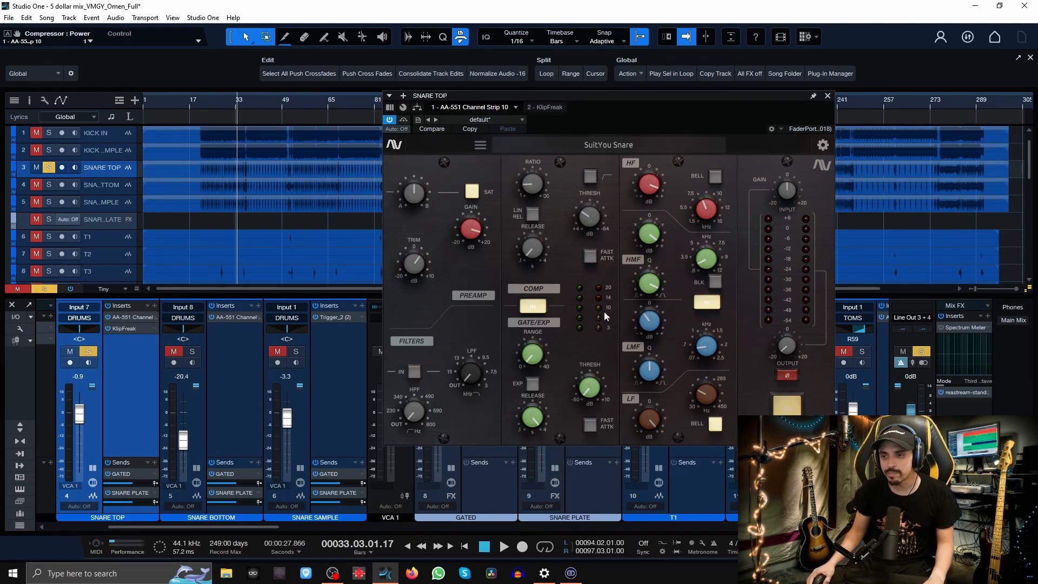
Unsolo SNARE TOP, open the AA-551 Channel Strip on SNARE BOTTOM and audition the soloed bottom mic briefly
click(88, 351)
click(243, 318)
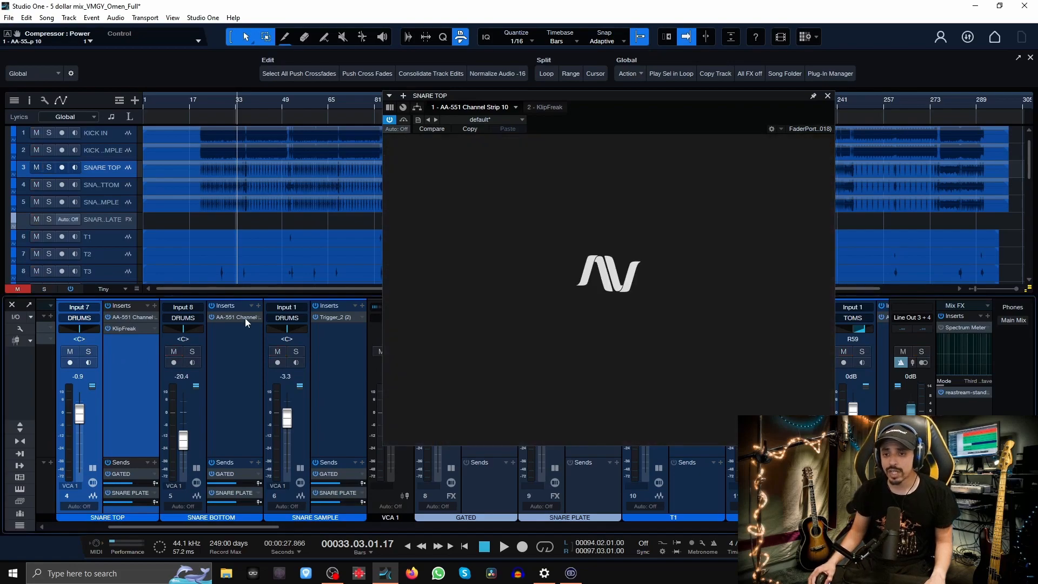
click(191, 352)
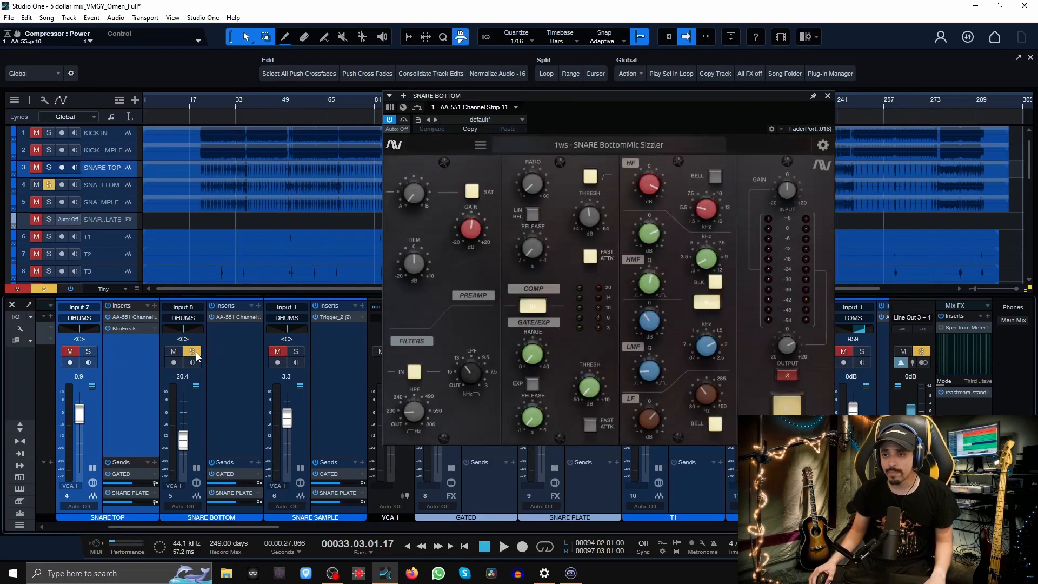
click(200, 103)
key(space)
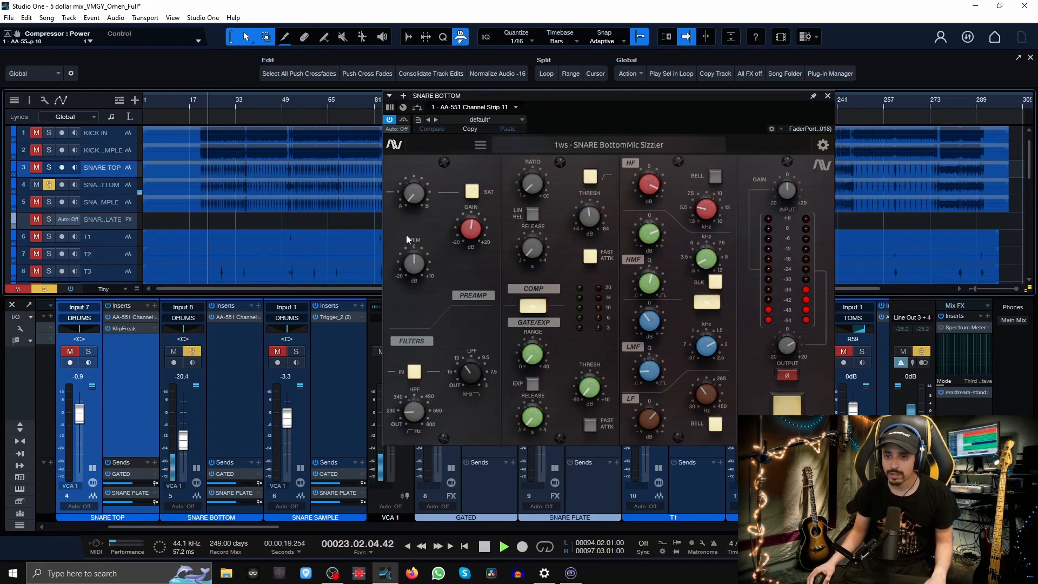
key(space)
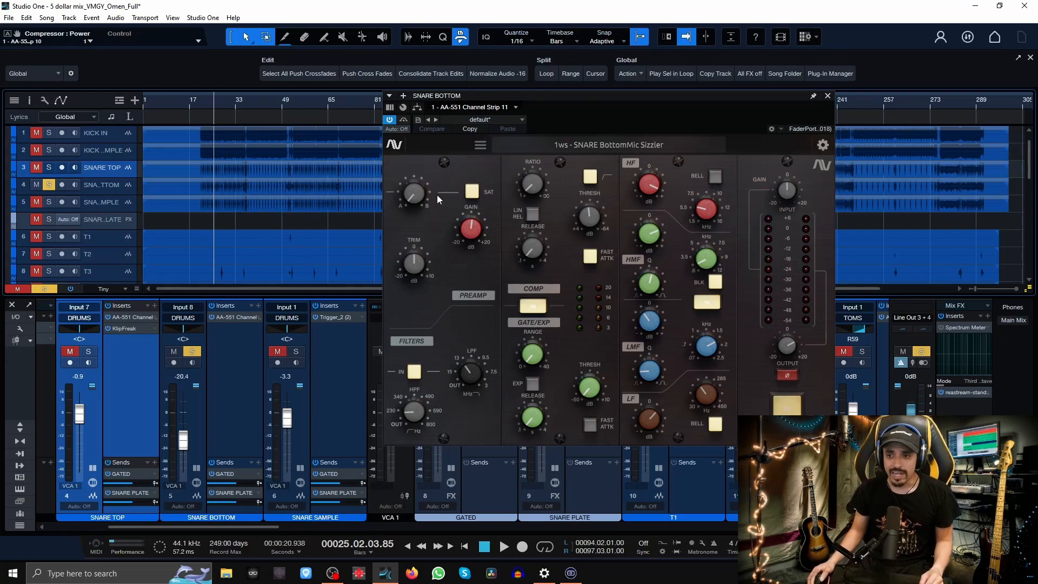
Examine the SNARE BOTTOM channel strip's EQ band frequencies and gains and its compressor ratio and release
mouse_move(710, 209)
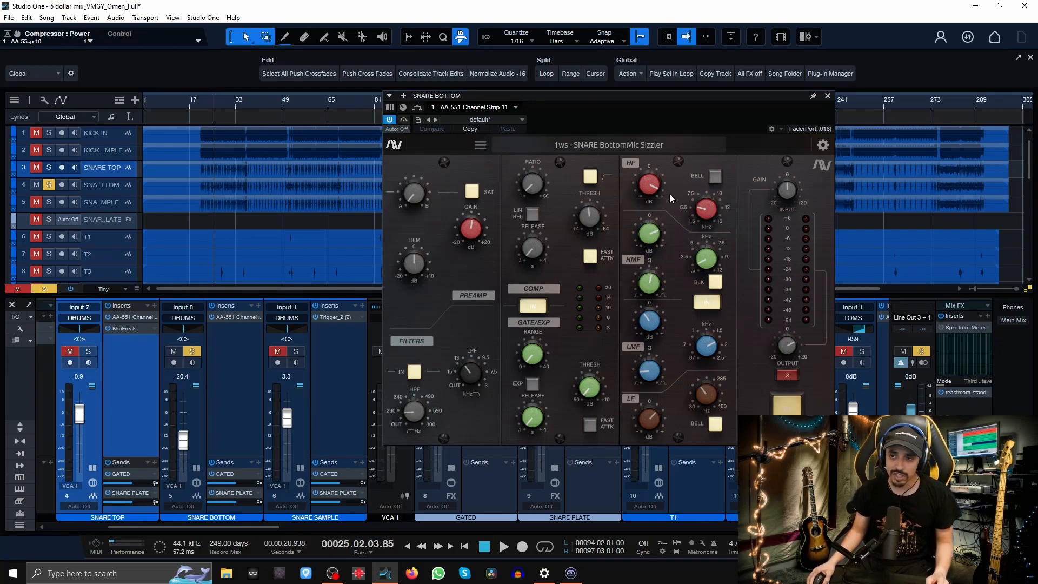
mouse_move(702, 262)
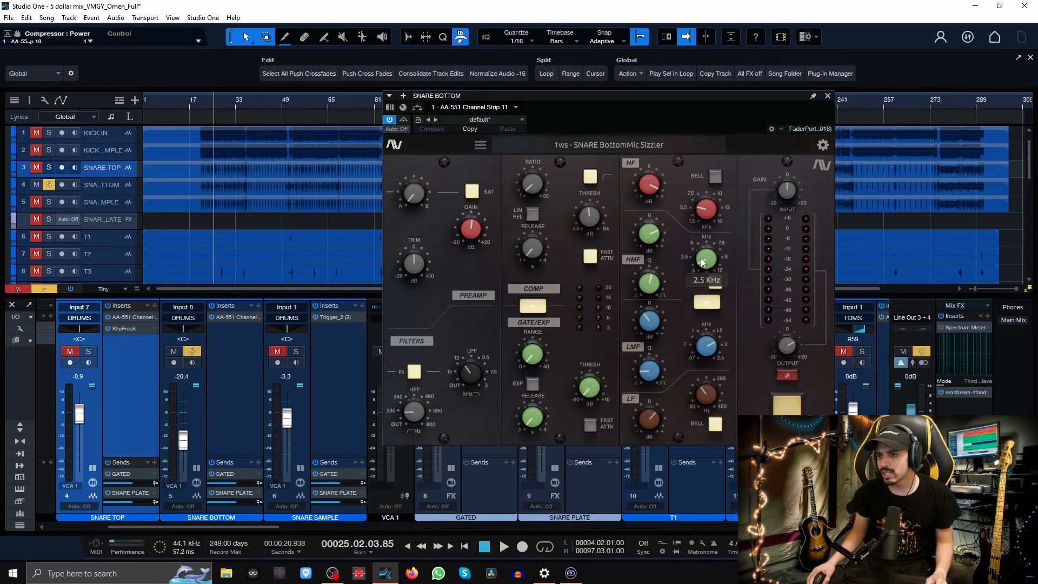
mouse_move(703, 348)
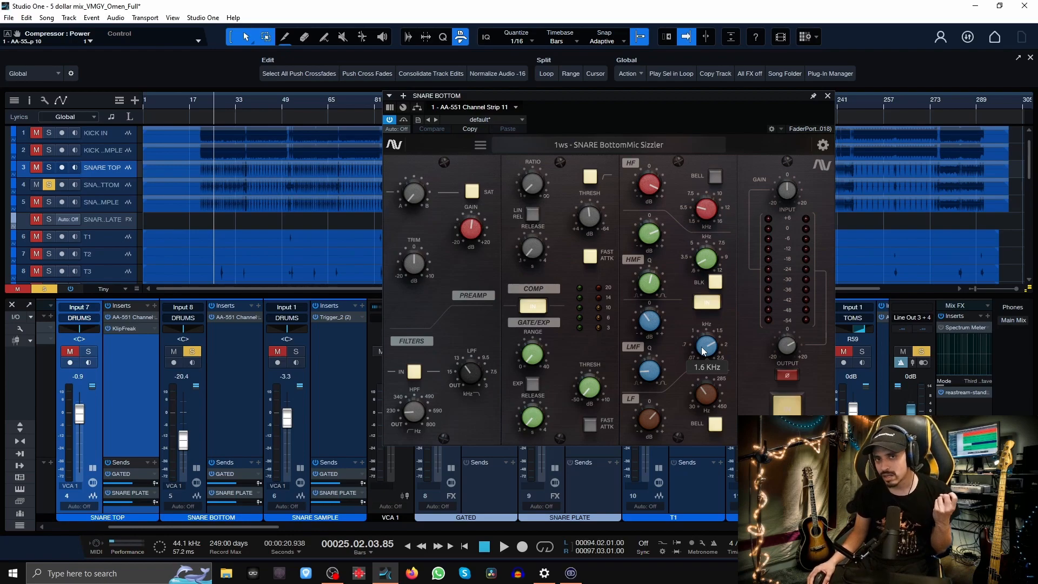
mouse_move(658, 421)
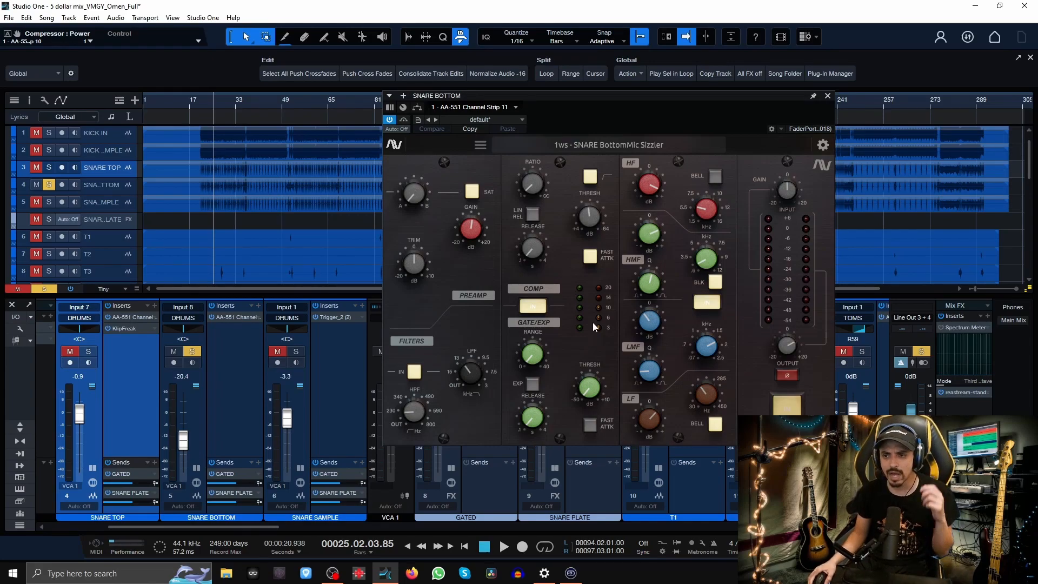
mouse_move(527, 185)
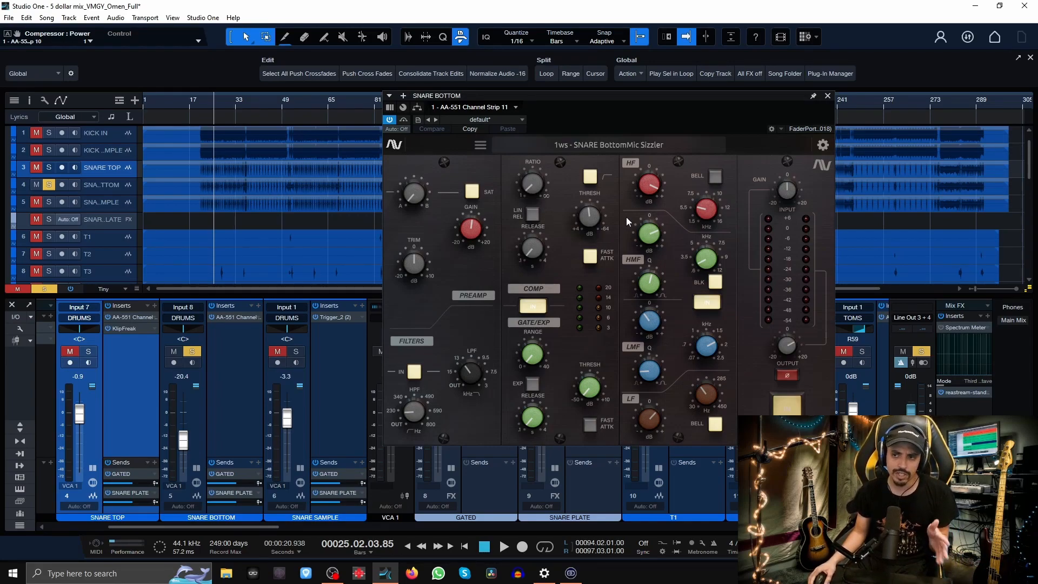
mouse_move(535, 252)
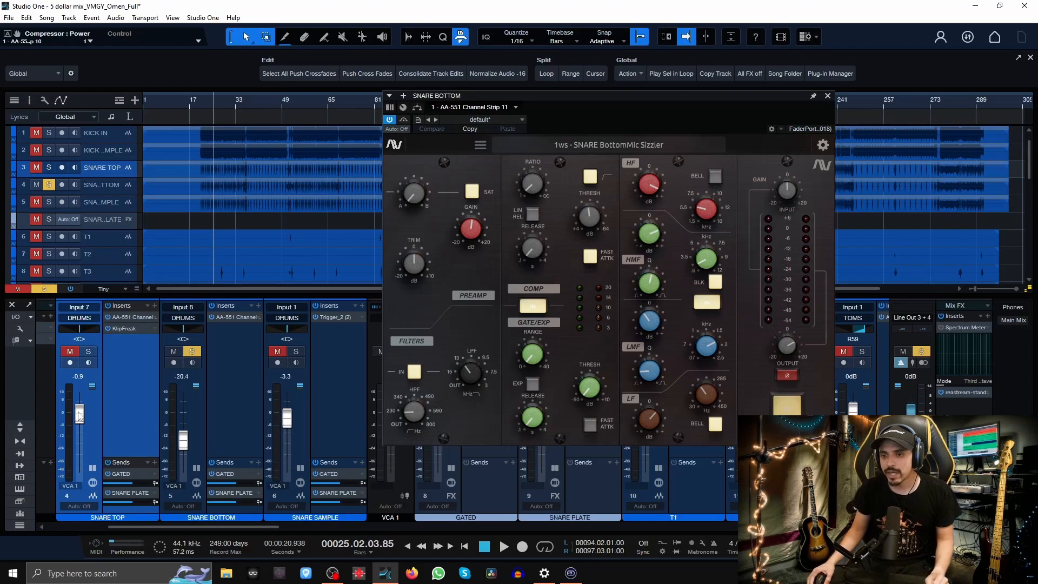
Solo SNARE TOP, play from bar 23 and compare it with SNARE BOTTOM muted and unmuted, leave the bottom mic on and stop playback
click(71, 352)
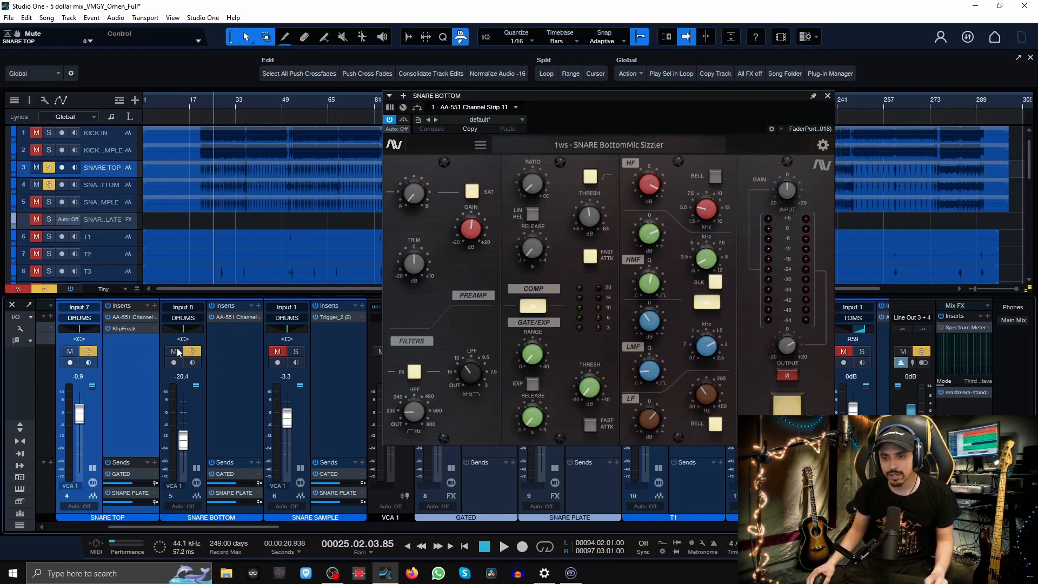
click(175, 352)
click(206, 101)
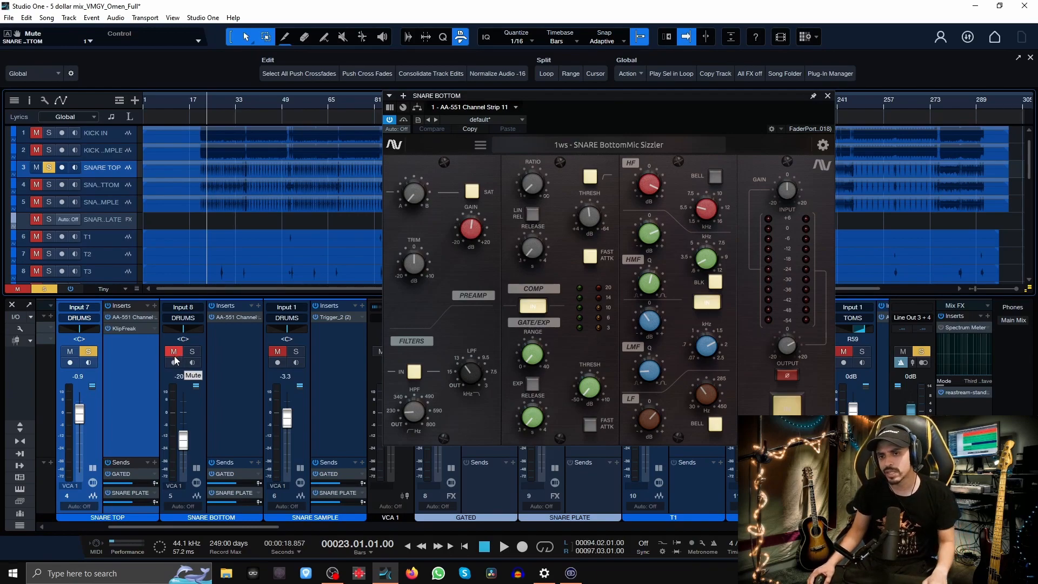
key(space)
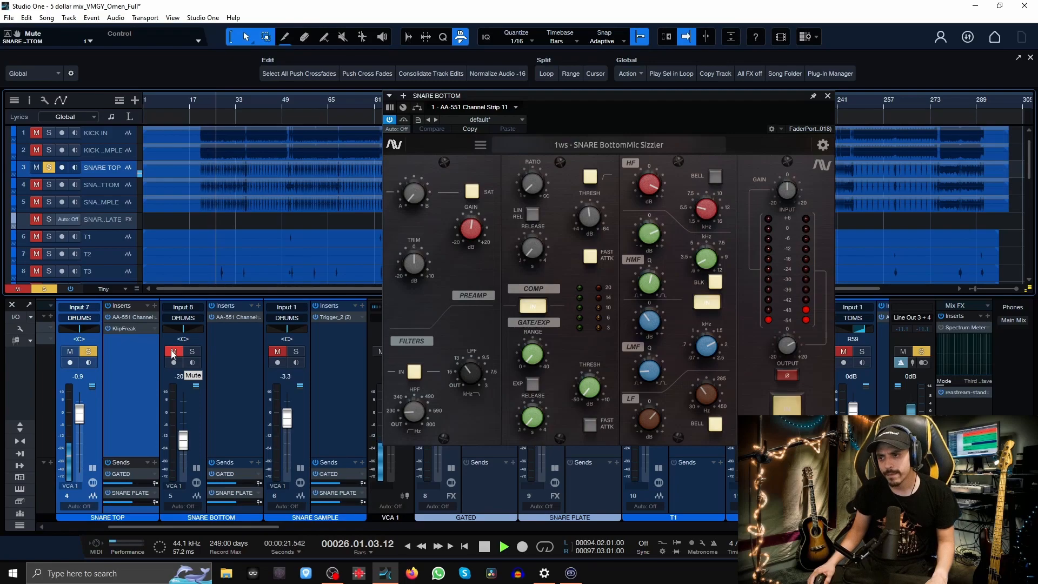
click(173, 352)
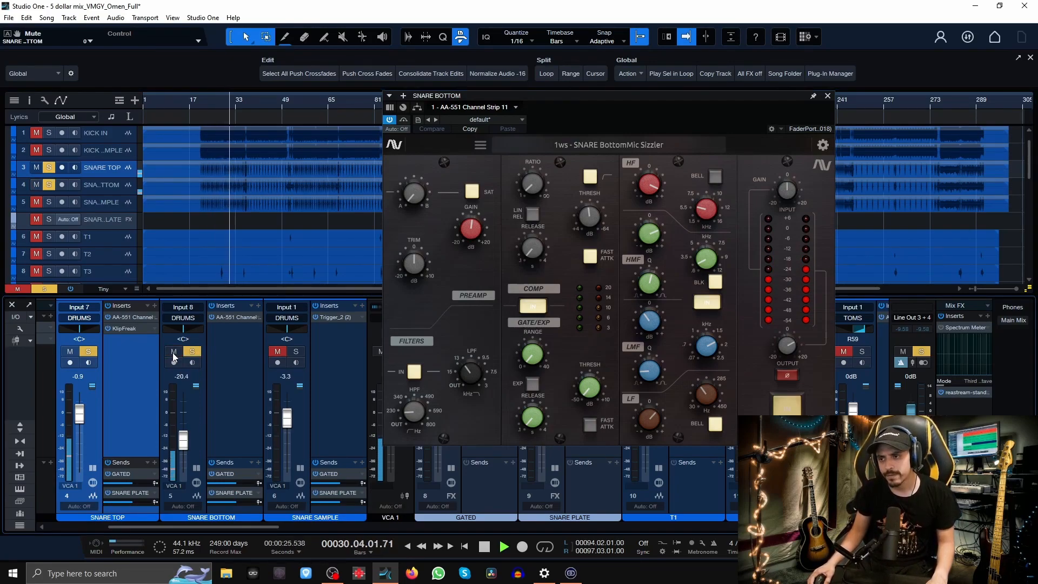
click(173, 352)
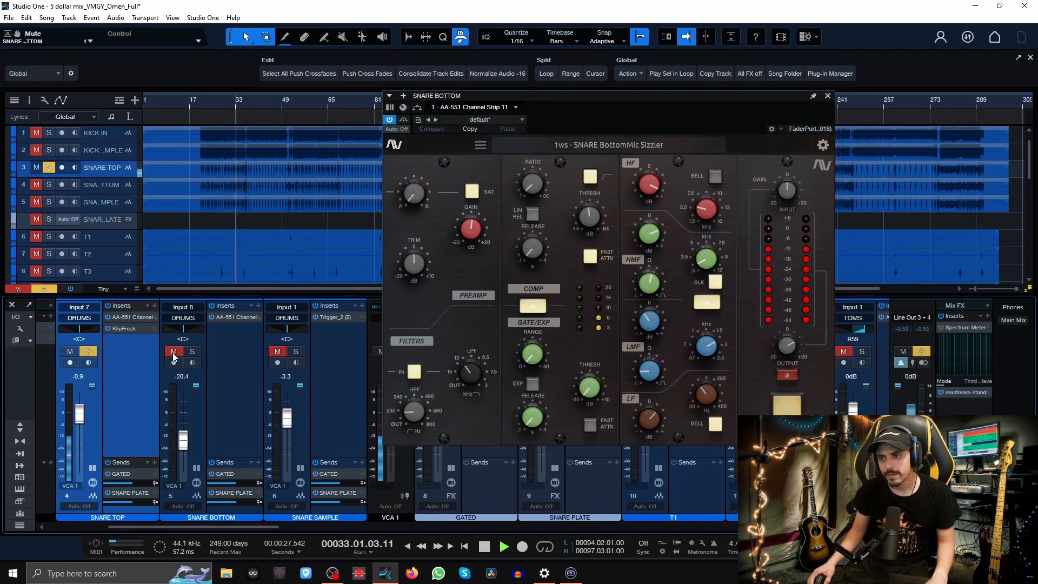
click(173, 353)
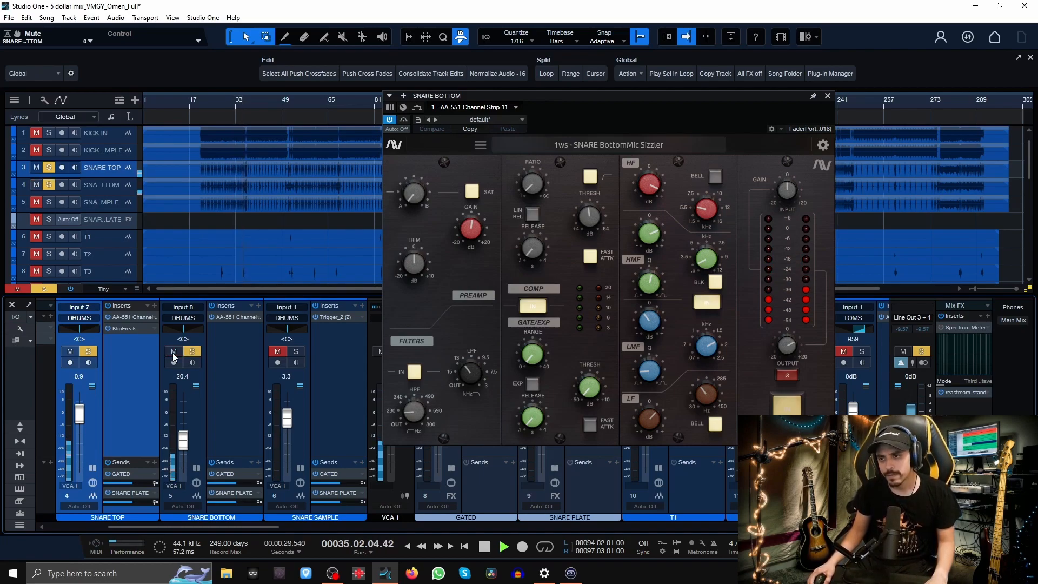
key(space)
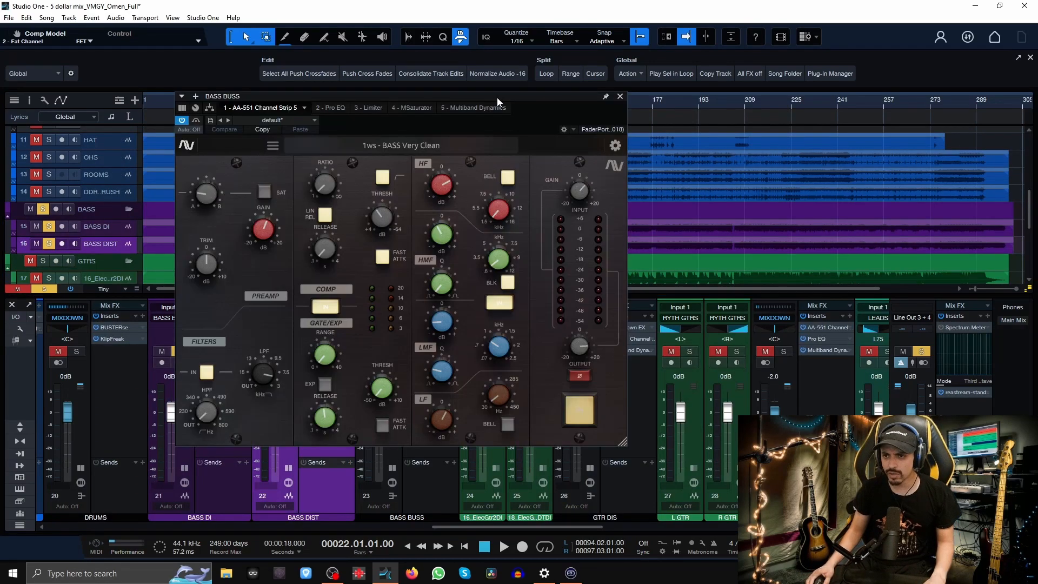
Move the BASS BUSS AA-551 Channel Strip window aside and compare the bass with the whole strip bypassed and engaged, leaving it on
drag(498, 97, 643, 97)
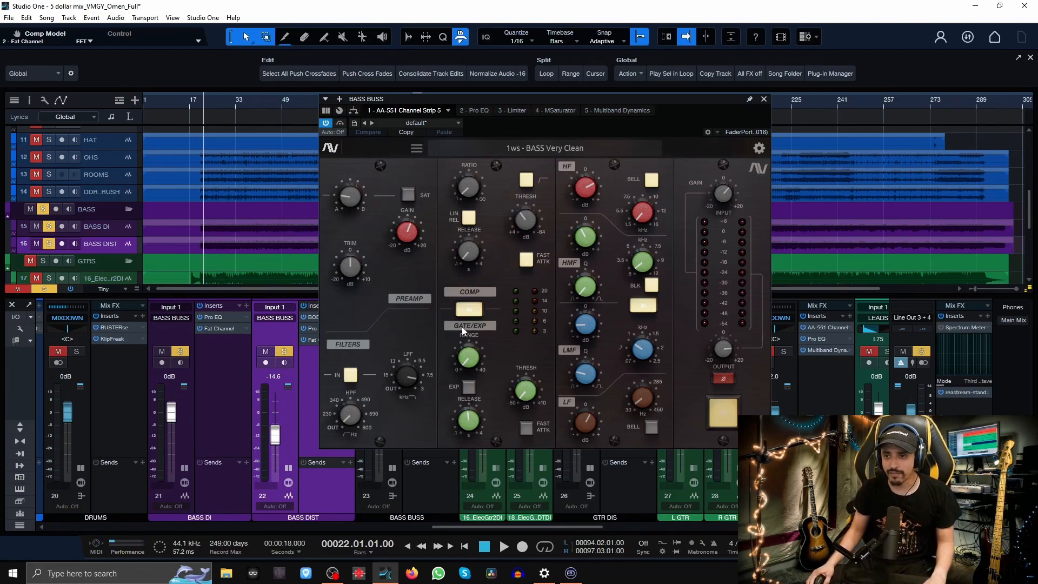
mouse_move(599, 312)
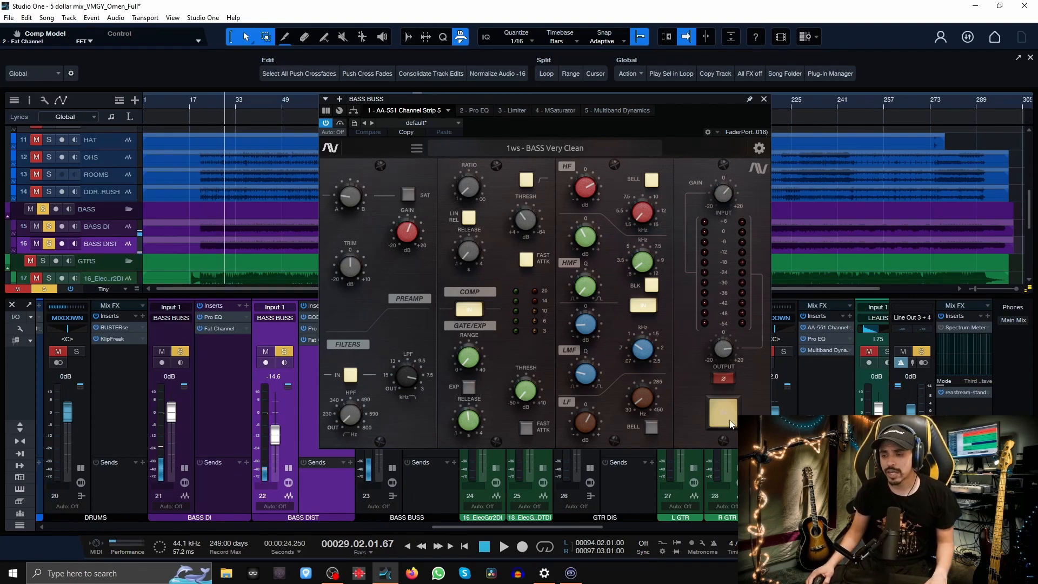
click(727, 419)
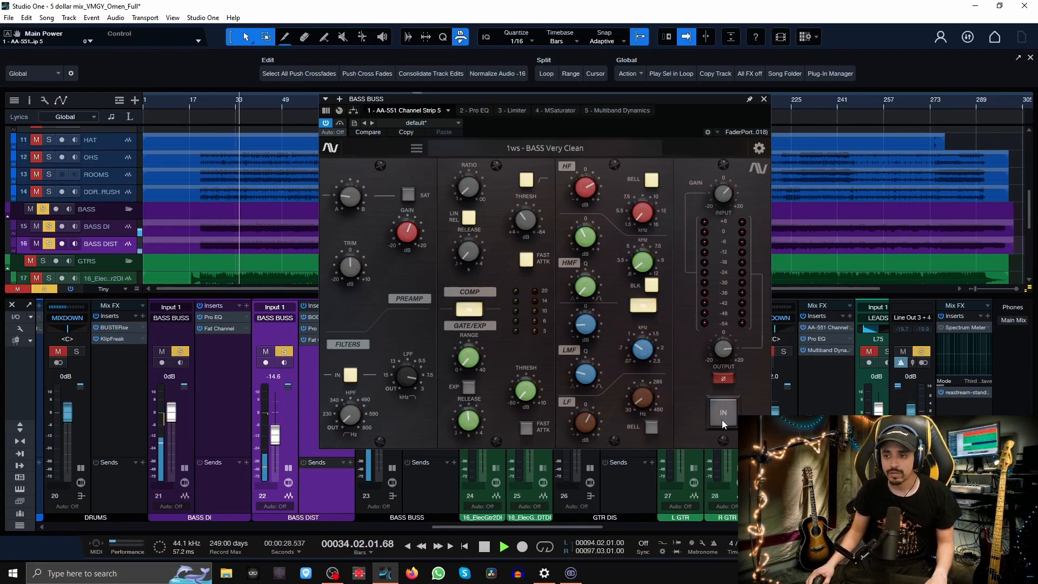
click(722, 419)
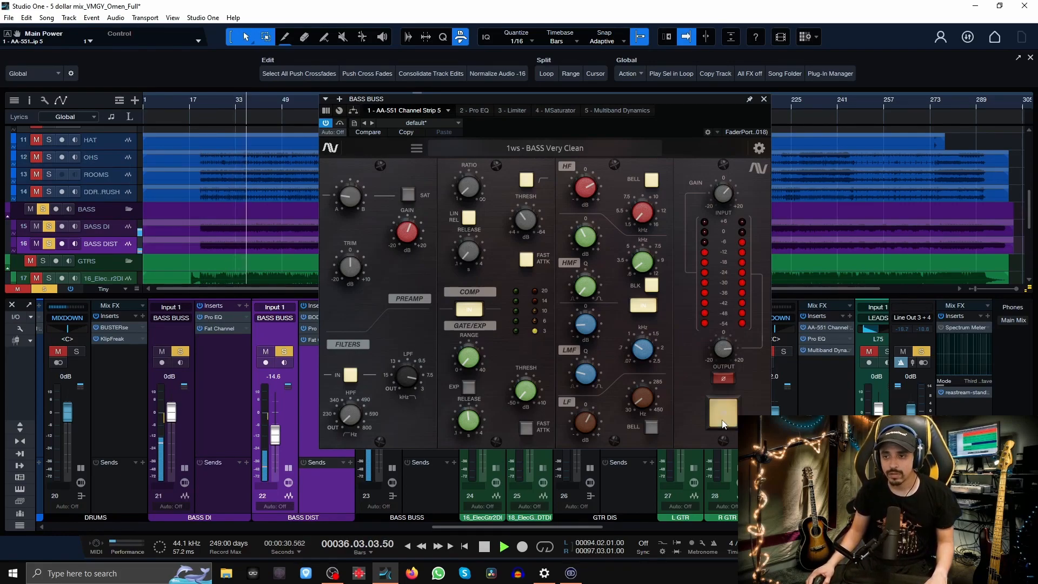
click(721, 420)
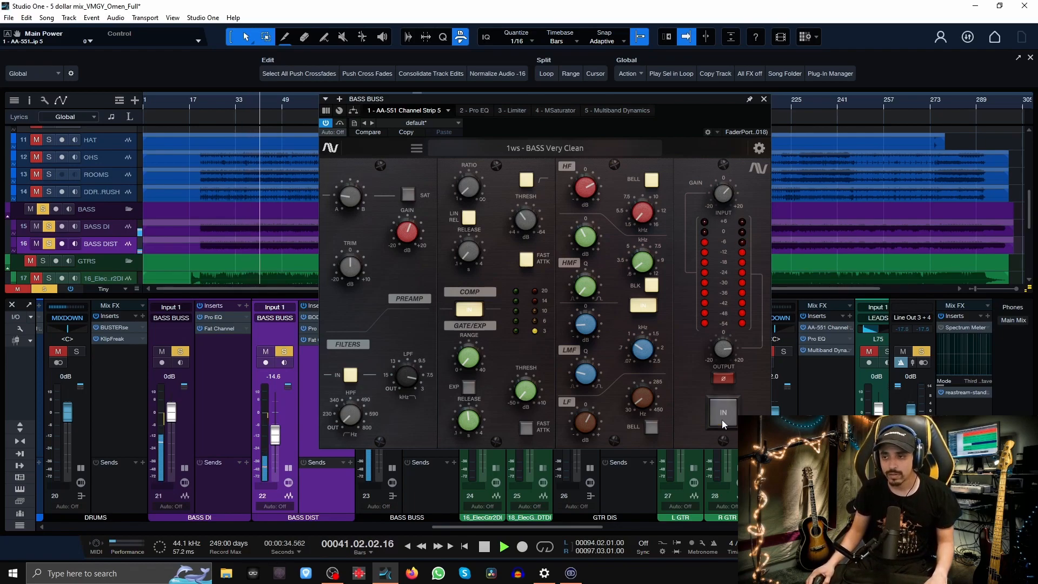
click(722, 420)
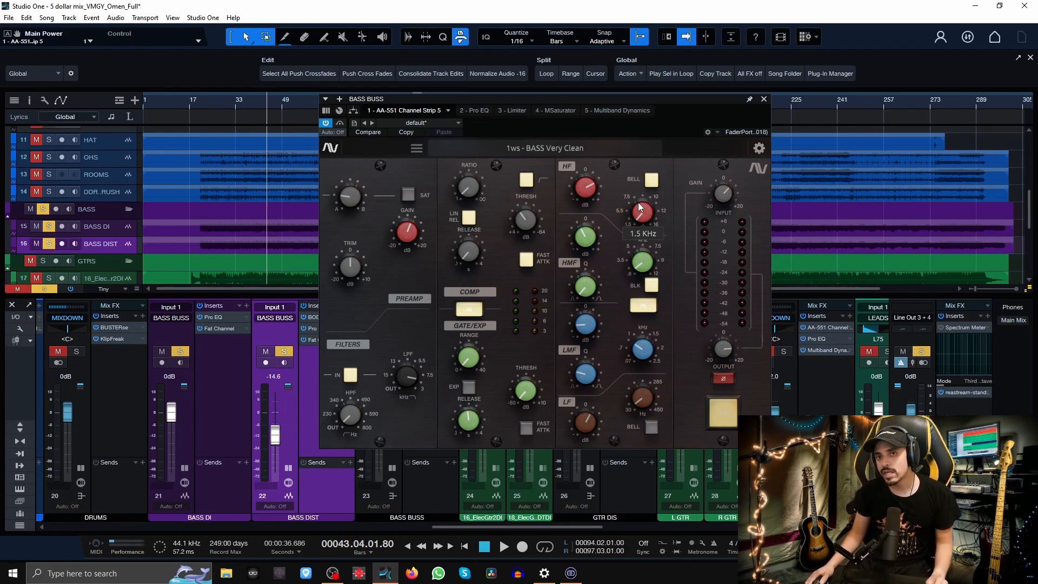
Check the BASS BUSS channel strip's EQ bands and play from bar 23 with the EQ bypassed and engaged, leaving it on
mouse_move(631, 259)
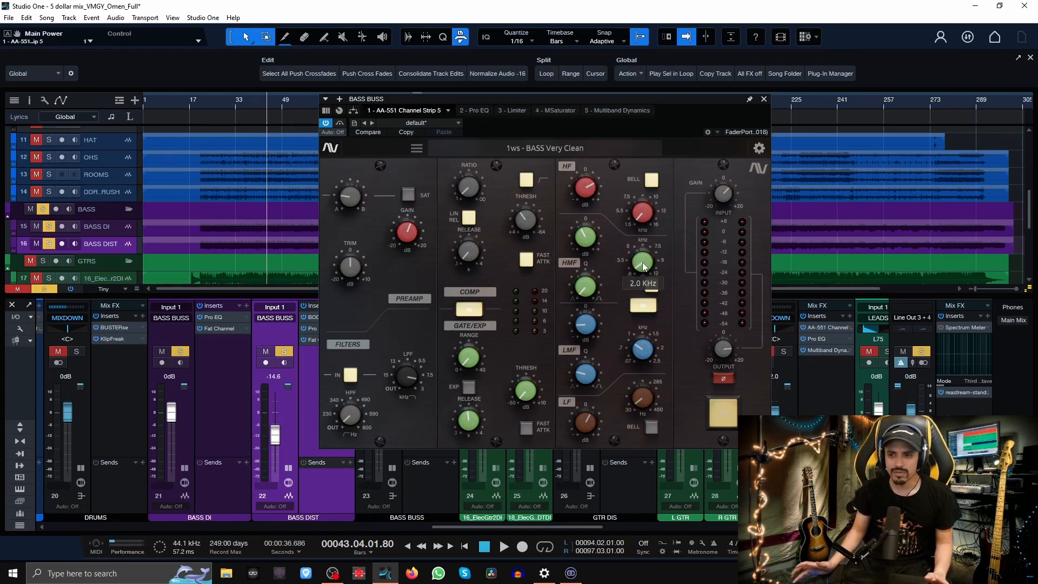
mouse_move(639, 351)
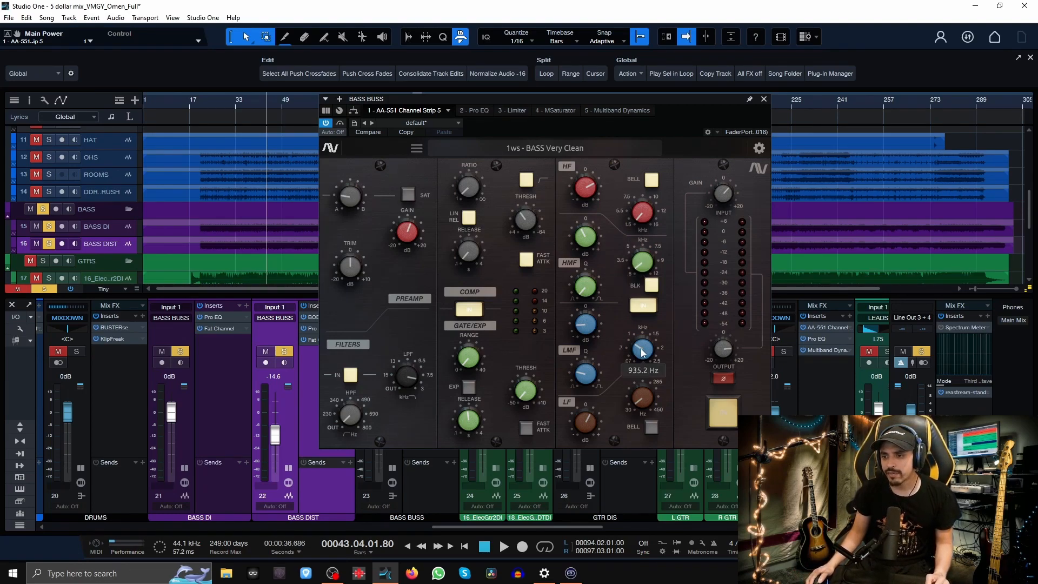
mouse_move(584, 328)
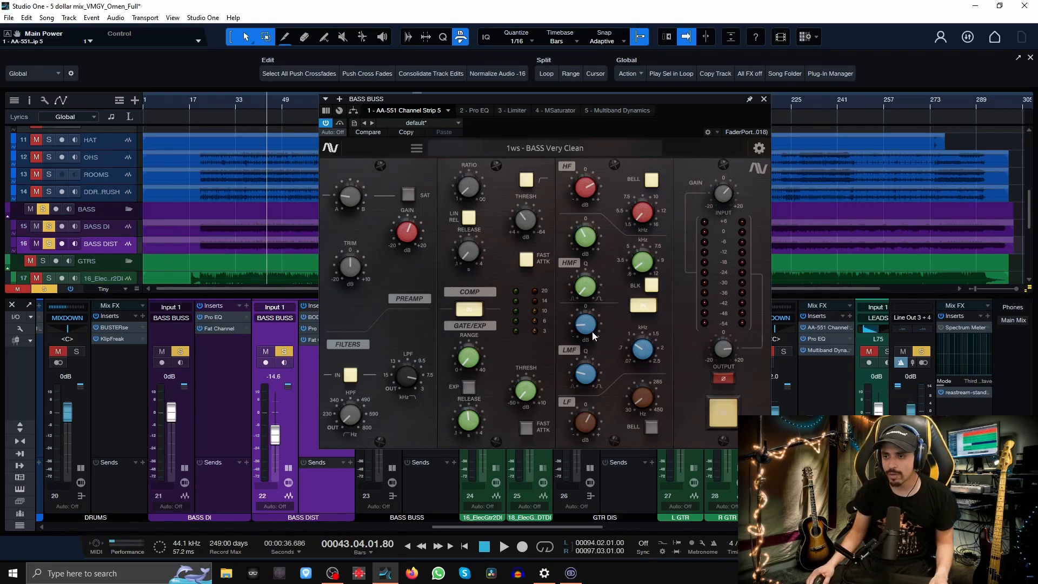
click(643, 309)
click(206, 103)
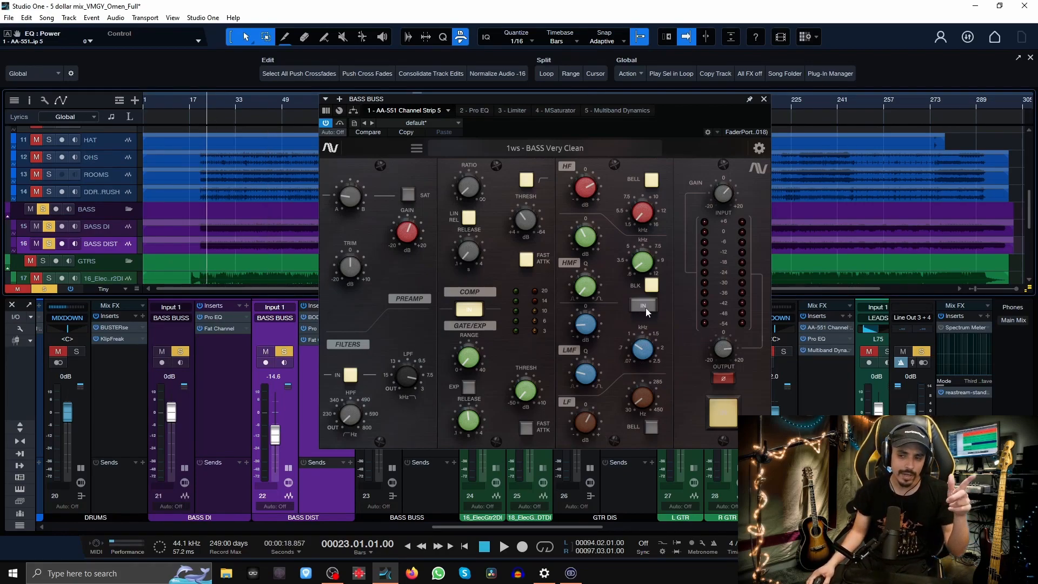
key(space)
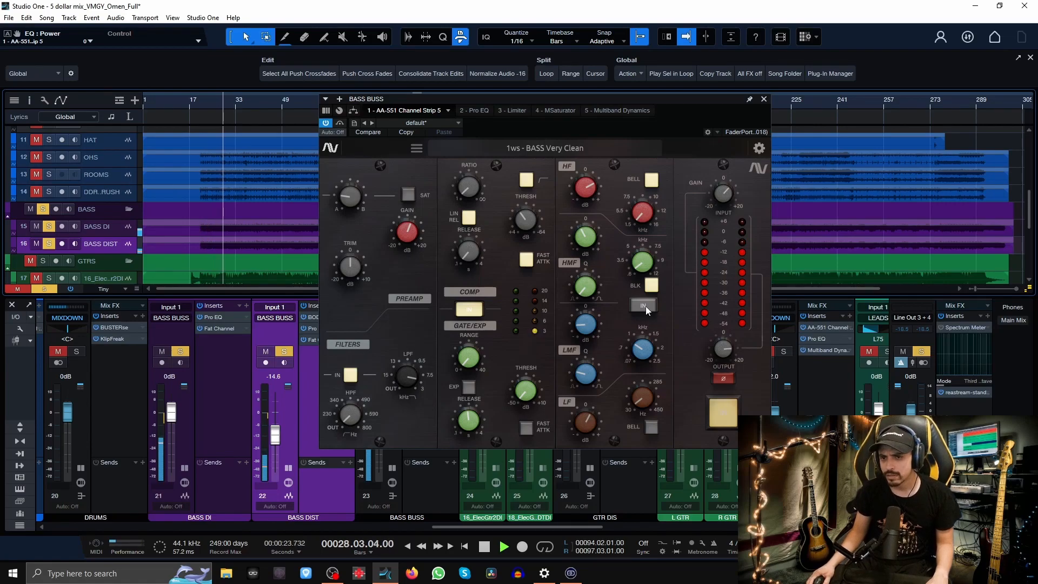
click(643, 306)
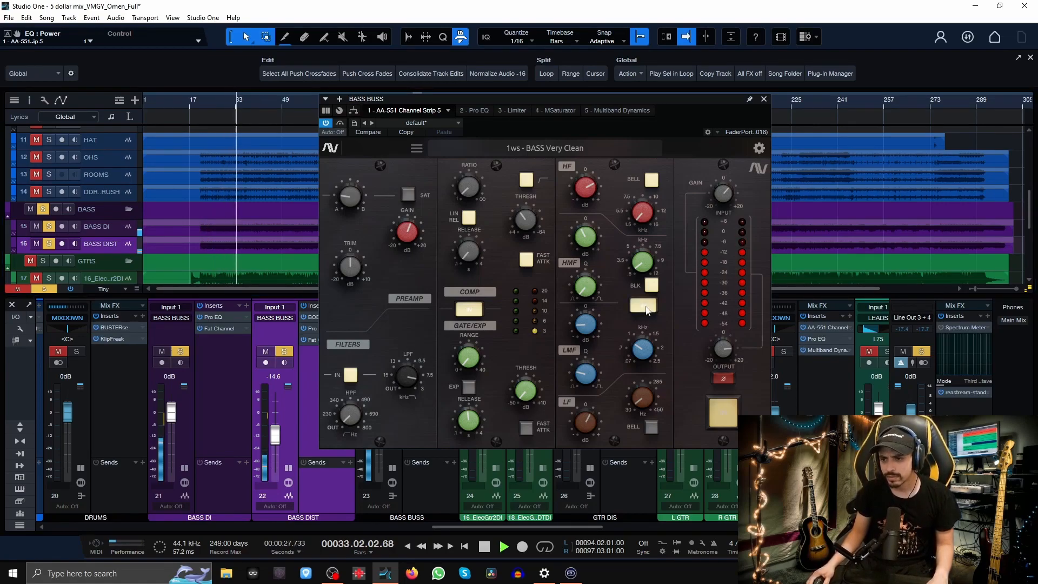
click(643, 306)
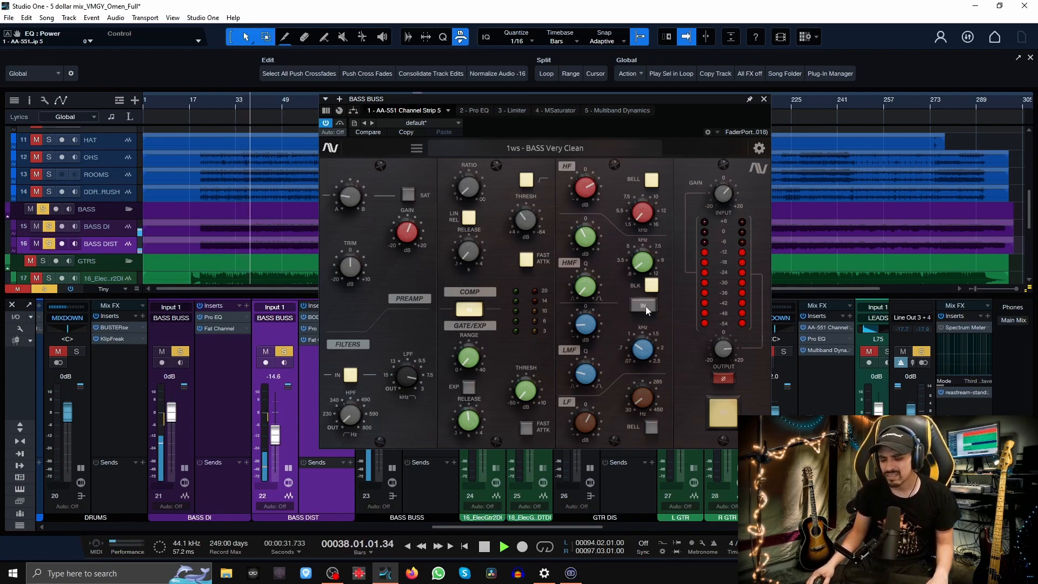
click(644, 305)
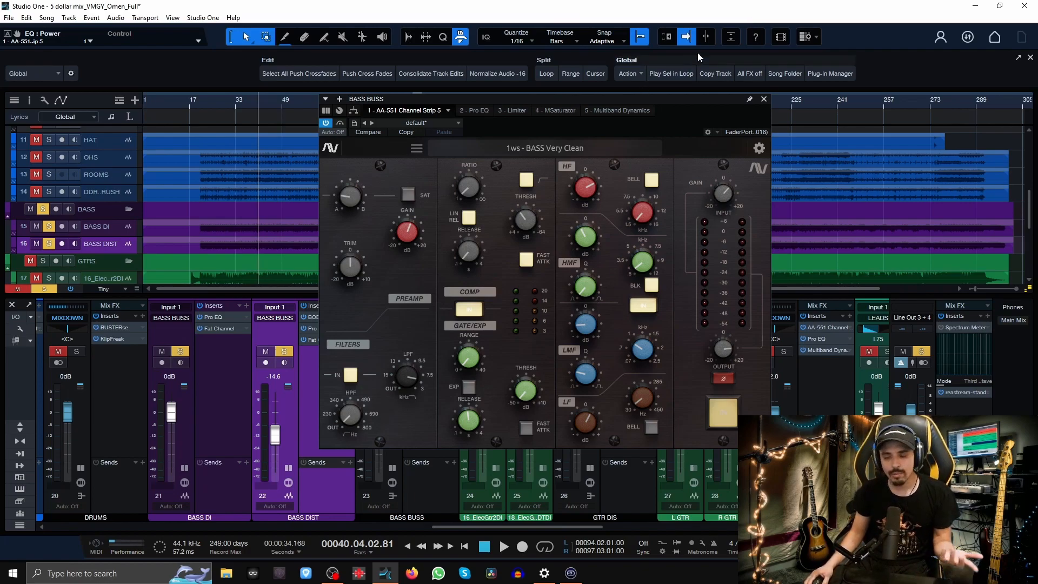
Examine the settings of the Pro EQ, Limiter and MSaturator inserts on BASS BUSS in turn
click(477, 111)
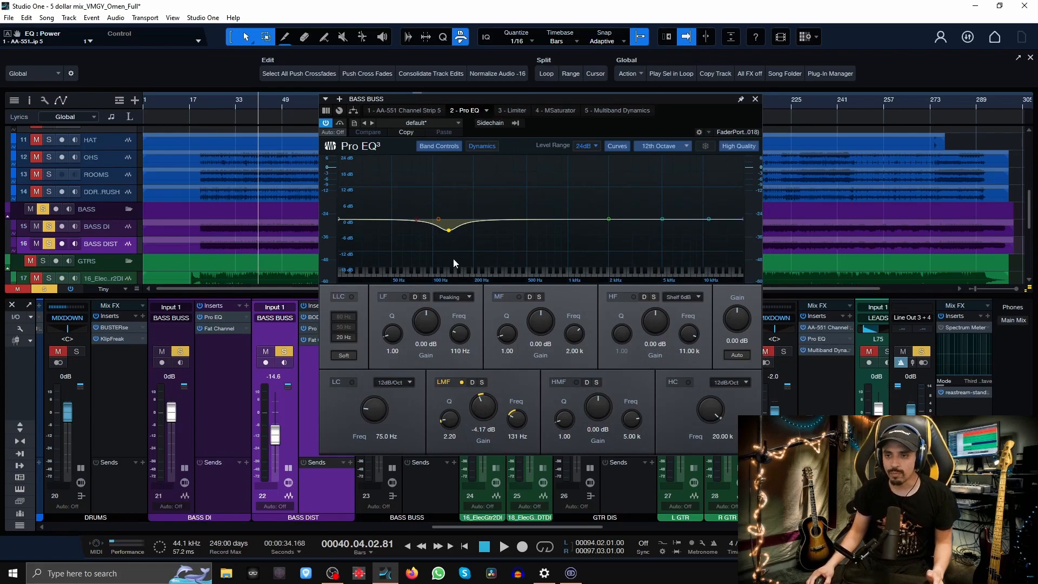
click(500, 112)
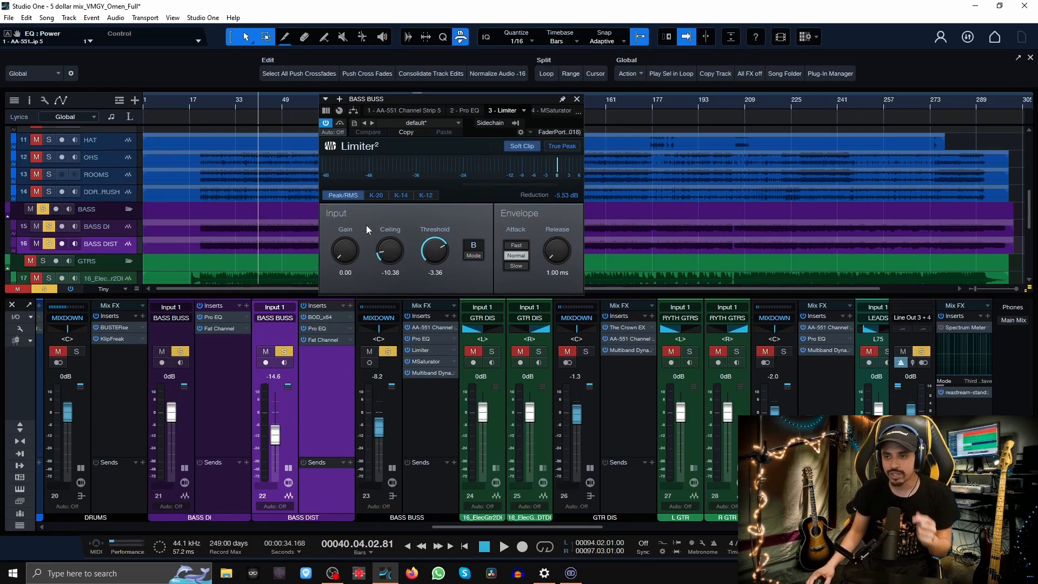
click(554, 112)
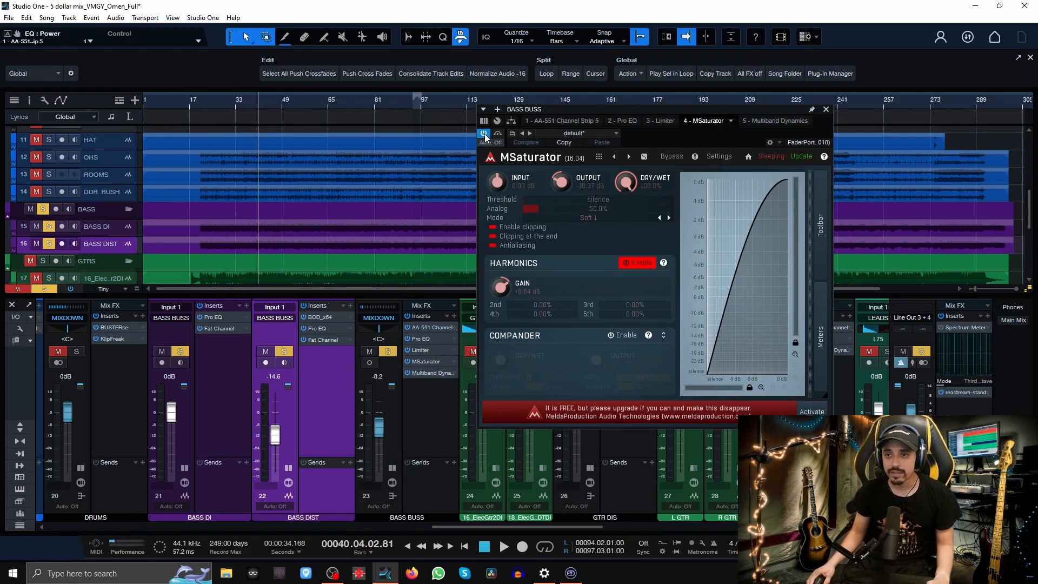
Play the bass with MSaturator bypassed and re-engaged on BASS BUSS, leave it active and stop playback
key(space)
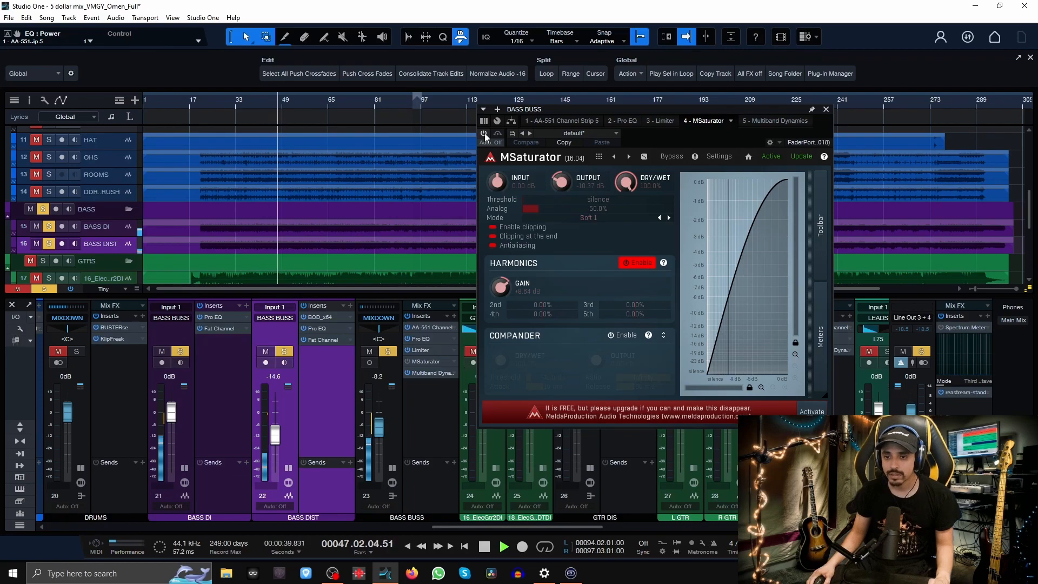
click(484, 132)
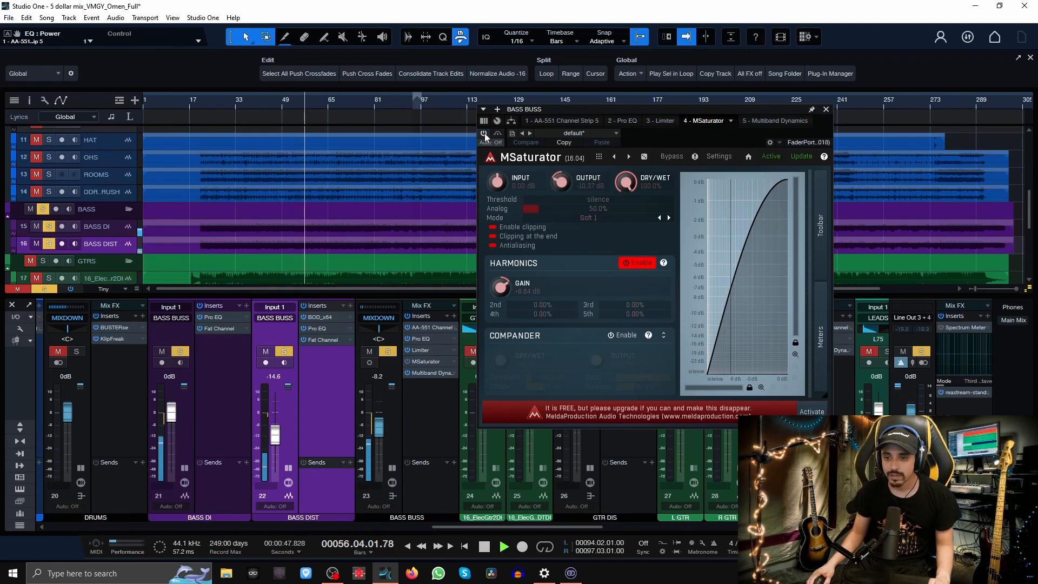
click(484, 133)
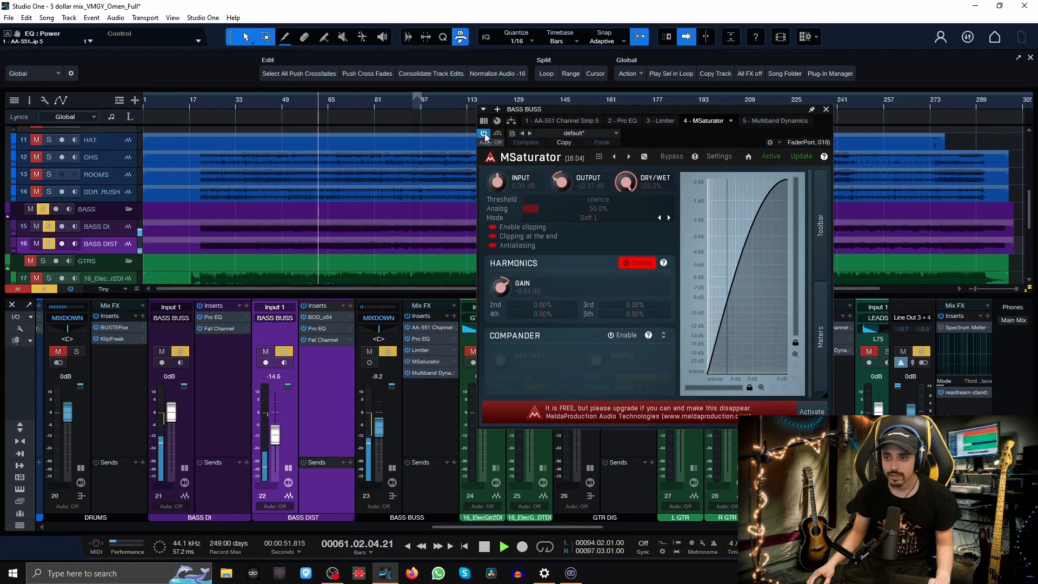
key(space)
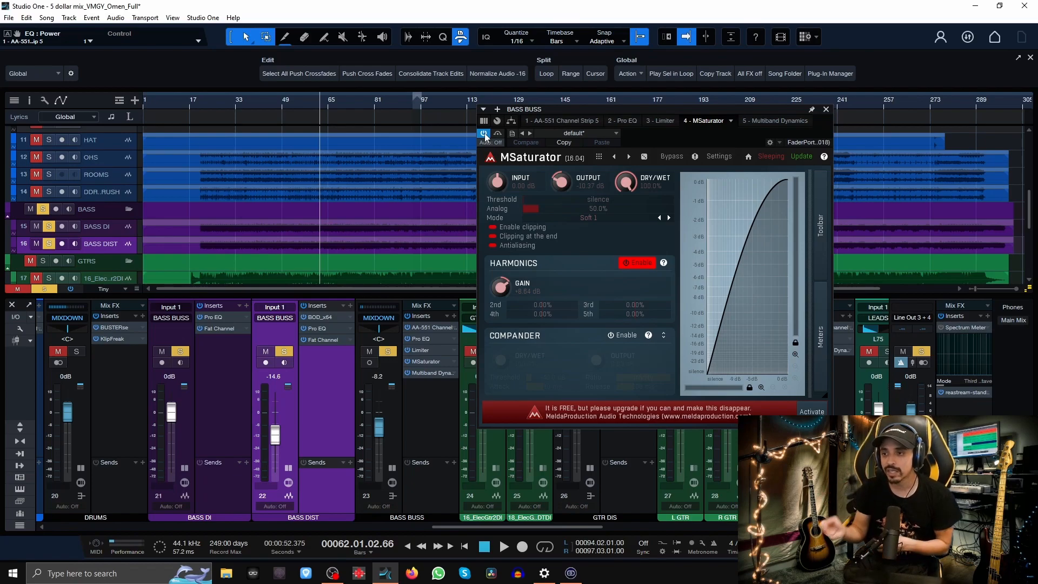
Open Multiband Dynamics on BASS BUSS, compare the bass with it bypassed and engaged, leave it on and stop playback
click(430, 372)
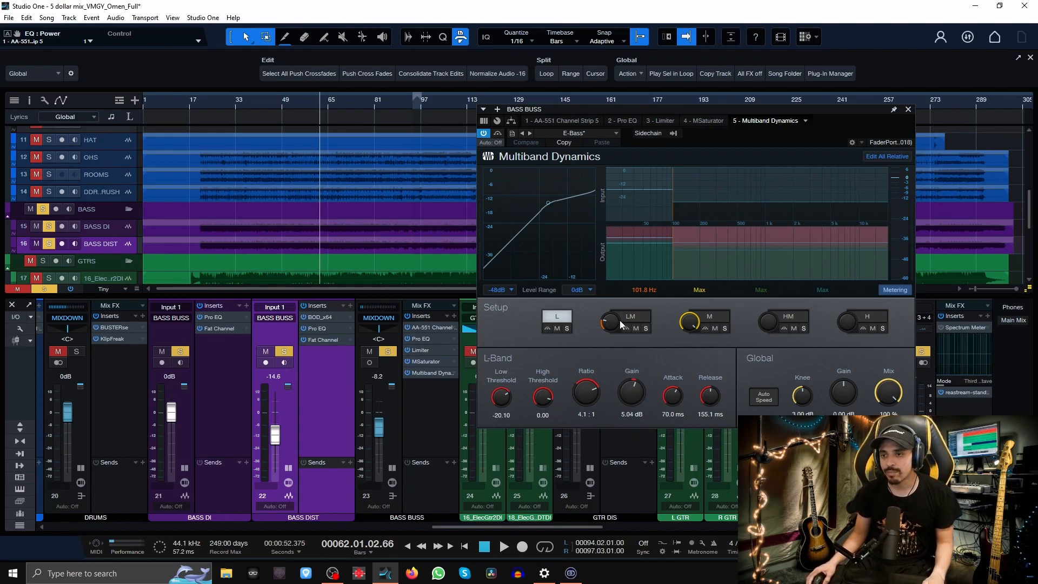
key(space)
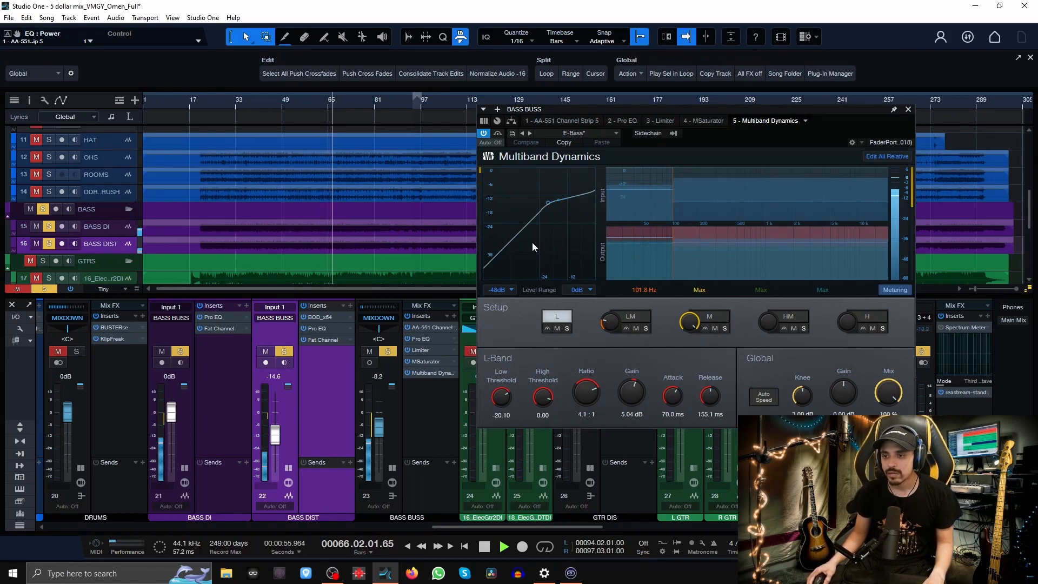
click(484, 133)
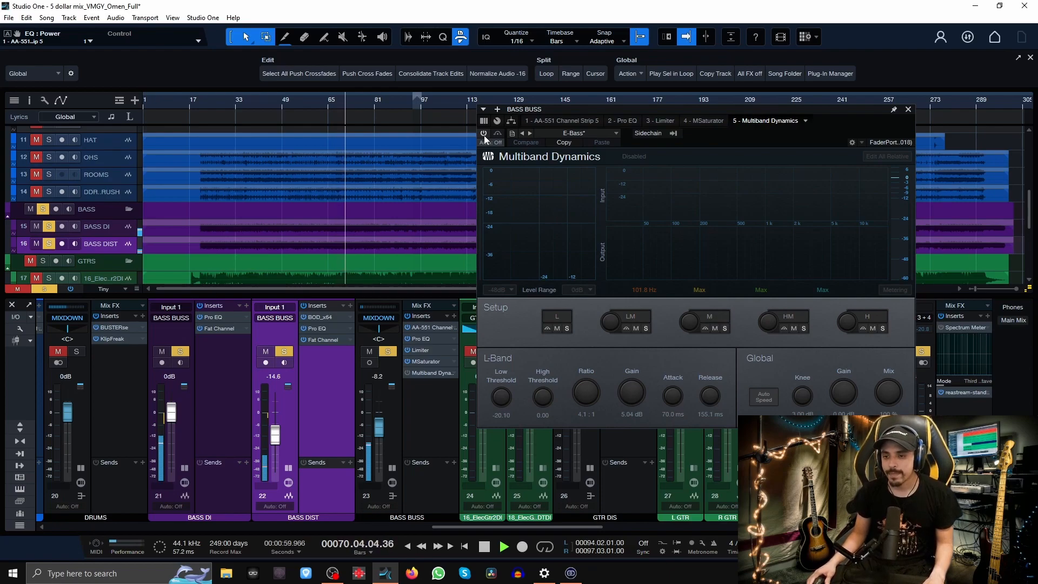
click(484, 134)
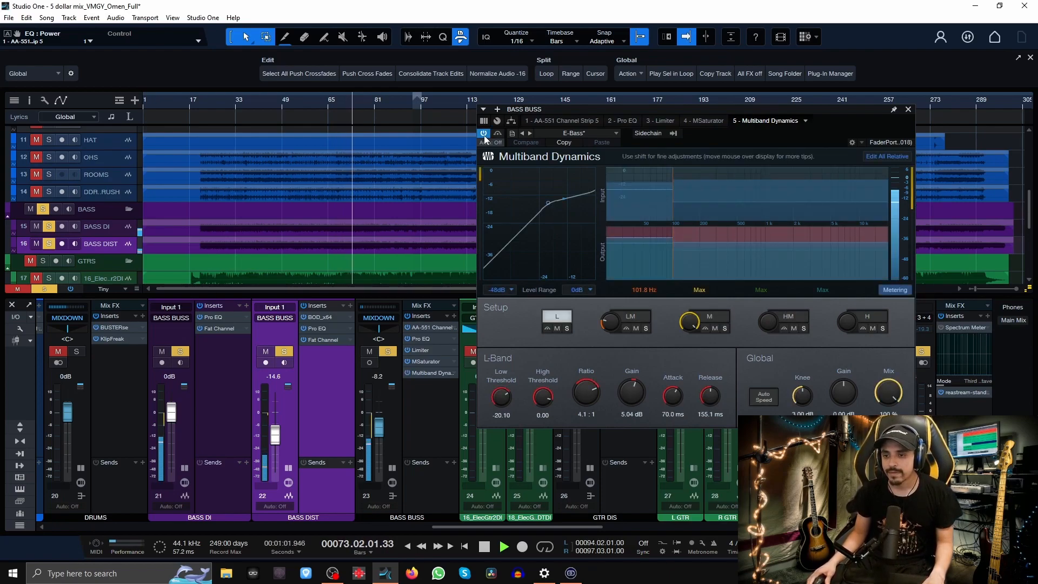
key(space)
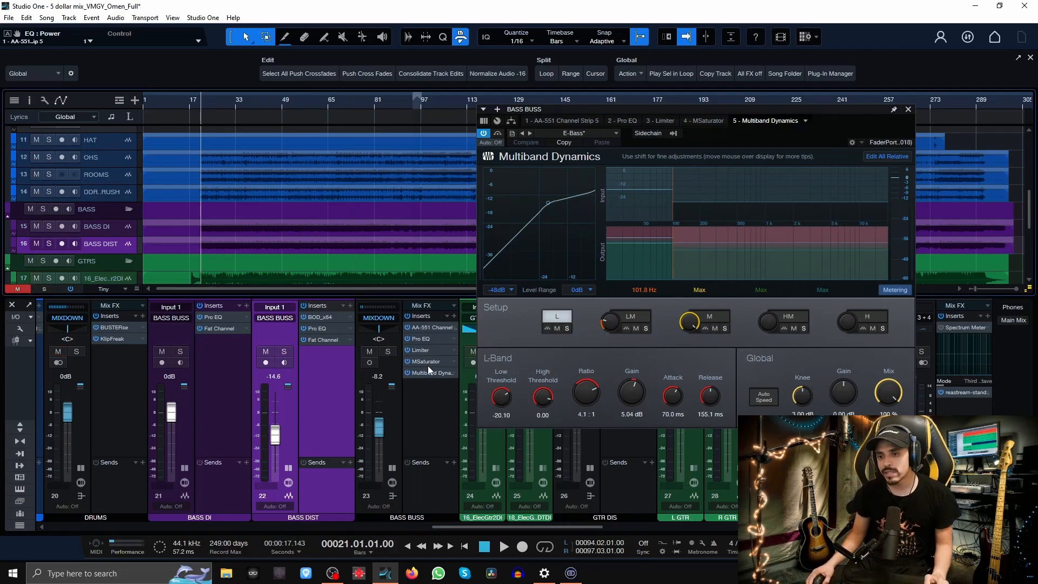
Revisit the MSaturator and AA-551 Channel Strip inserts on BASS BUSS
click(429, 361)
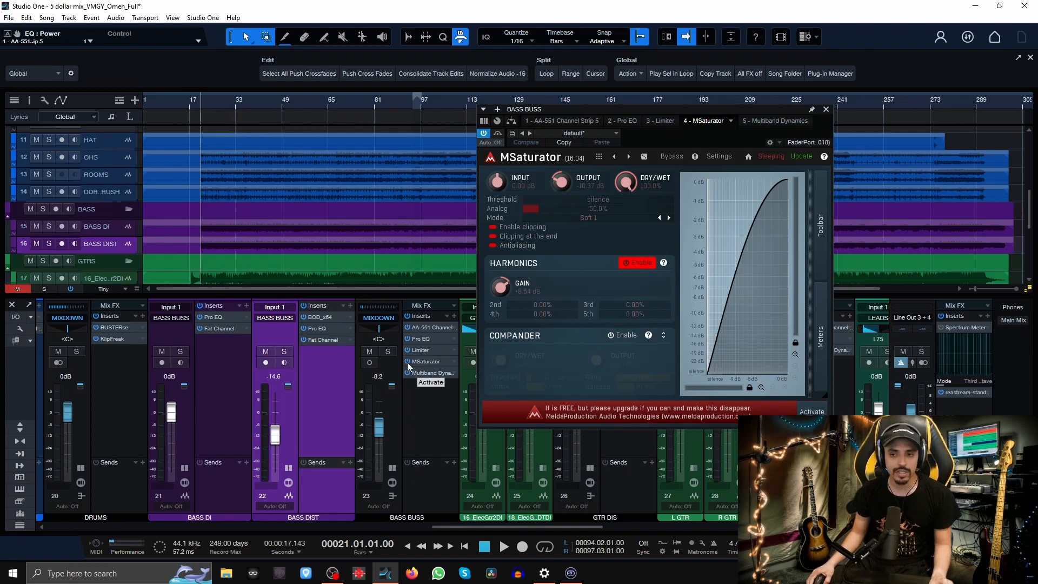
click(423, 327)
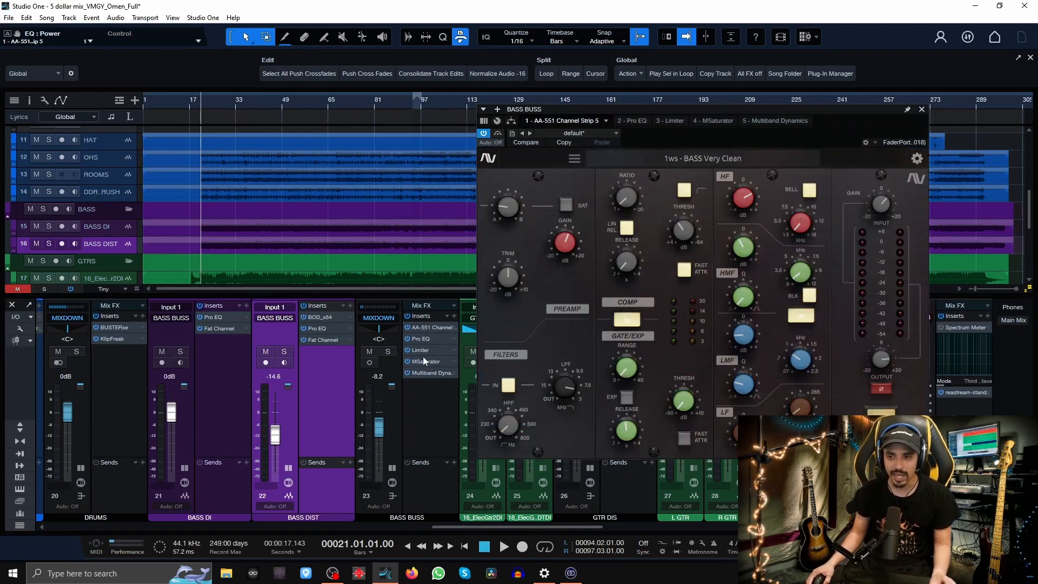
Open MSaturator on BASS BUSS, play the bass to audition it, and close the insert window
click(425, 361)
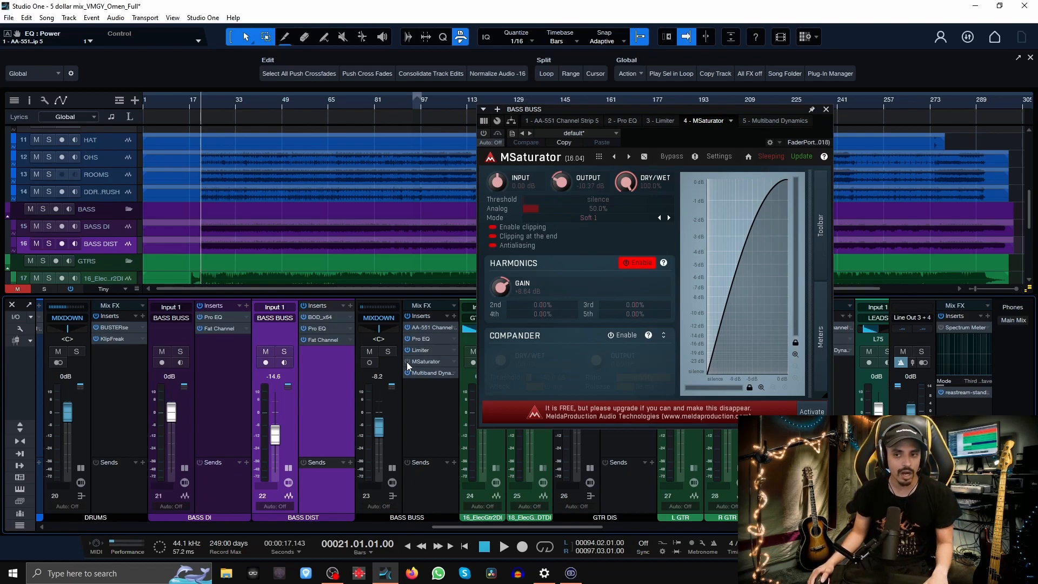
key(space)
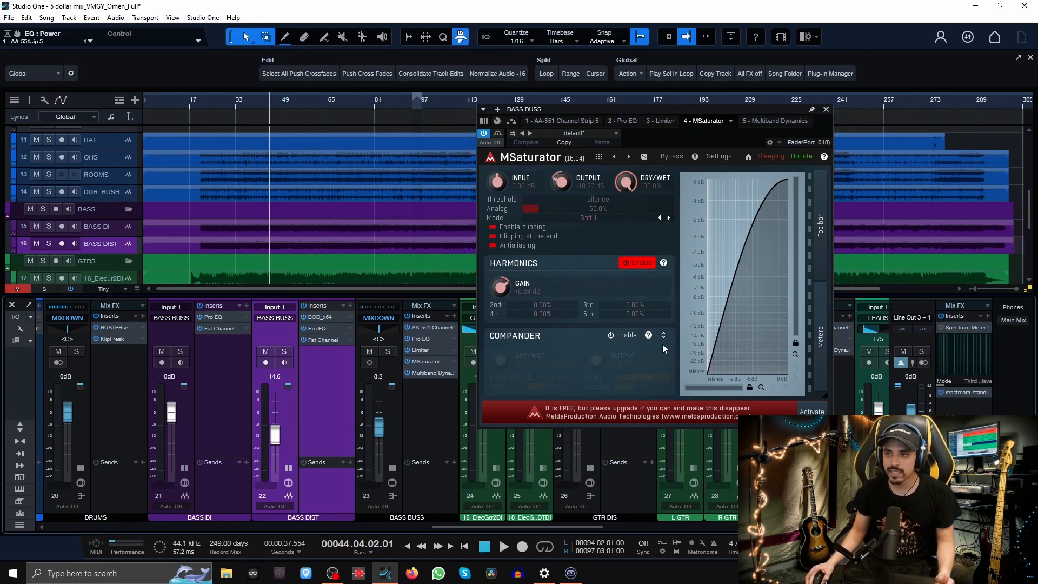
click(828, 110)
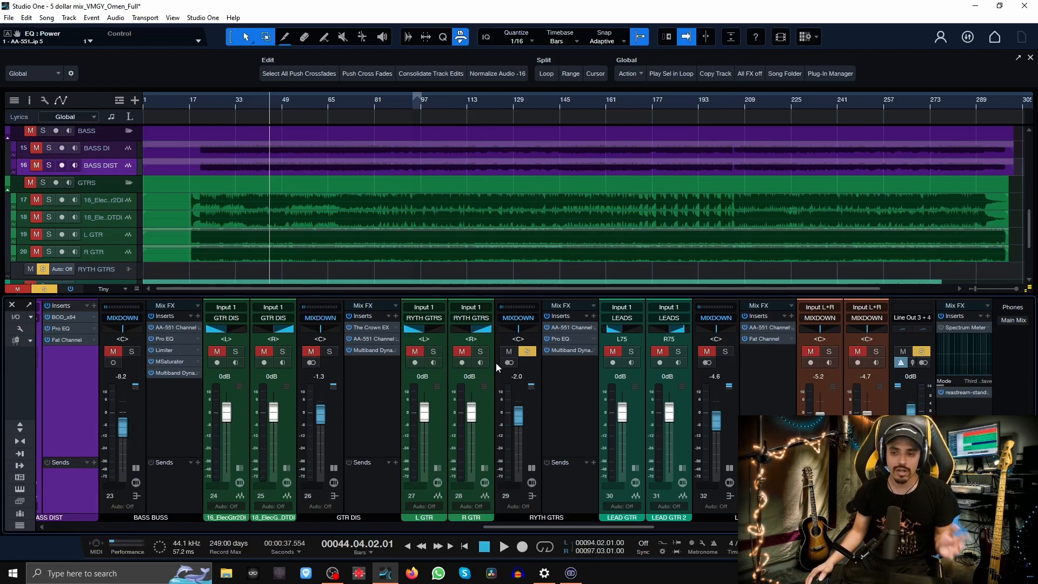
Unmute the R GTR and L GTR tracks and play the soloed rhythm guitars briefly, then stop playback
click(461, 352)
click(415, 352)
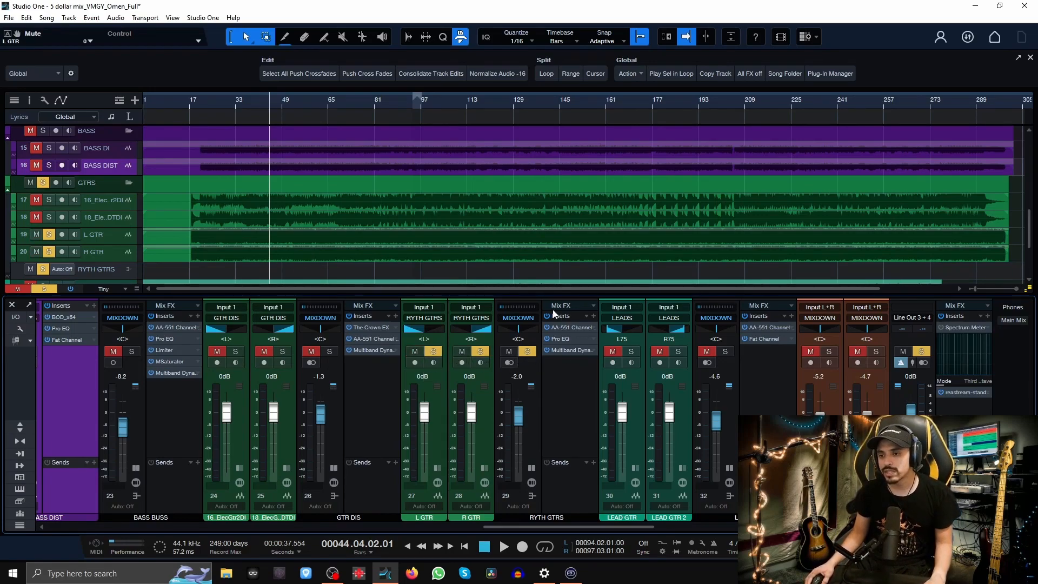
key(space)
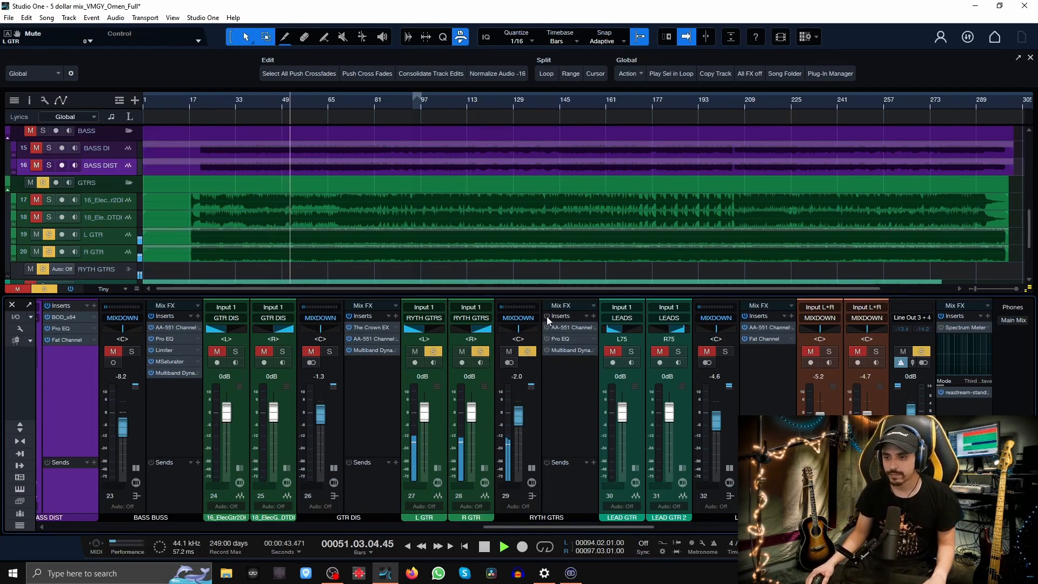
key(space)
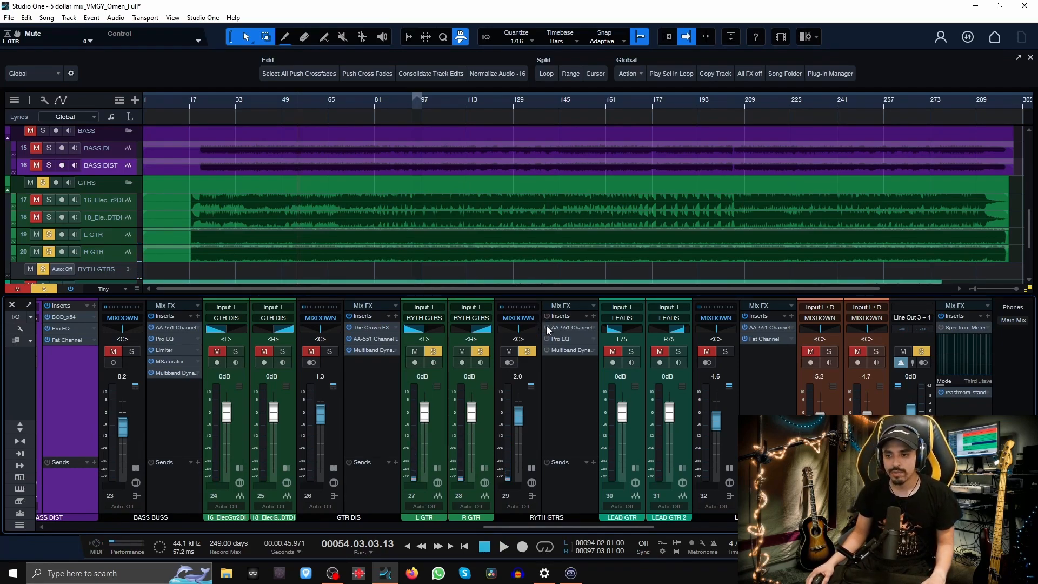
Enable the AA-551 Channel Strip on RYTH GTRS, return the playhead to bar 18 and examine its filter and LF settings
click(546, 327)
click(190, 105)
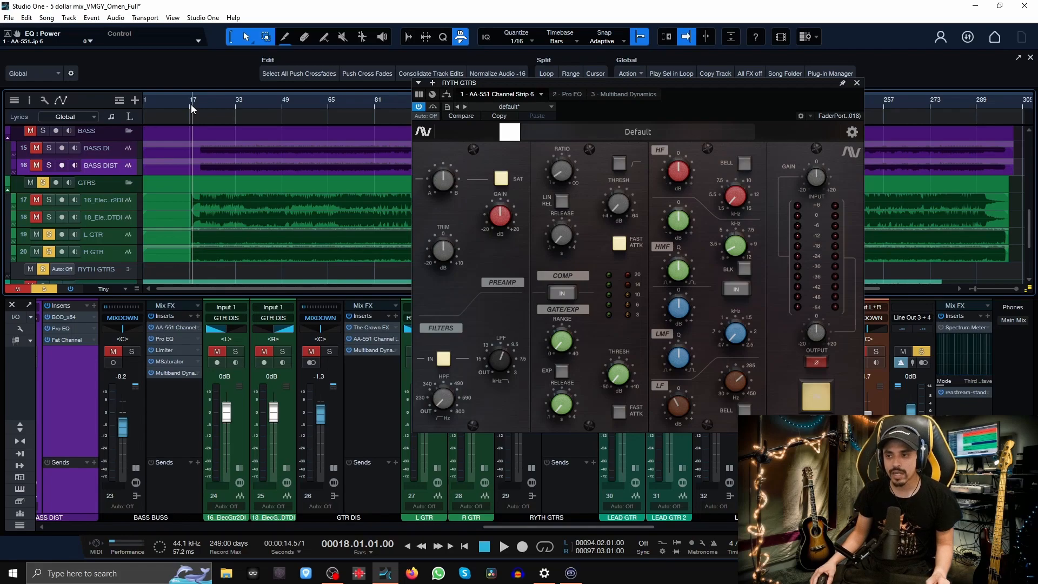
mouse_move(449, 409)
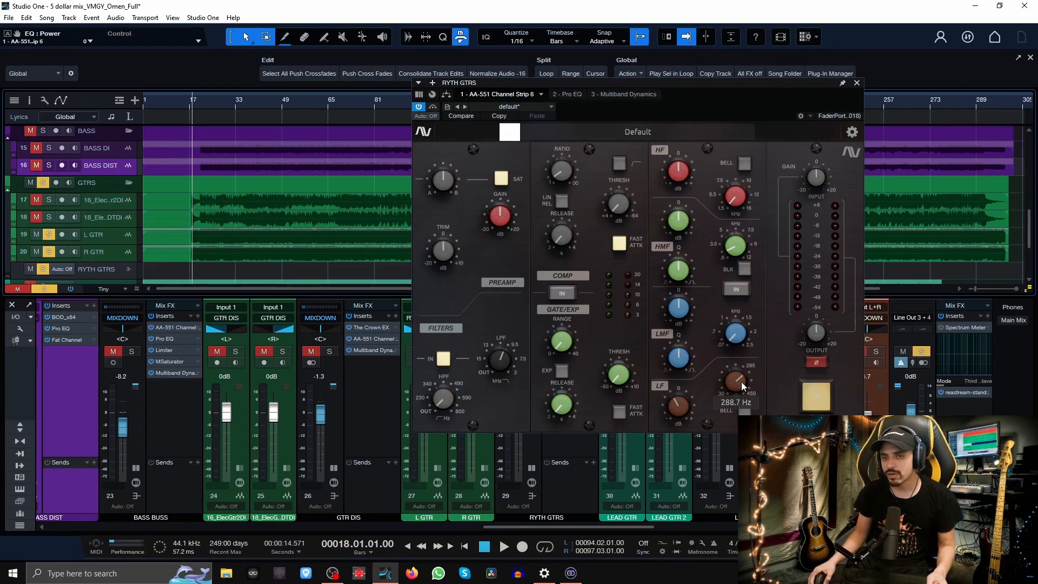
mouse_move(686, 410)
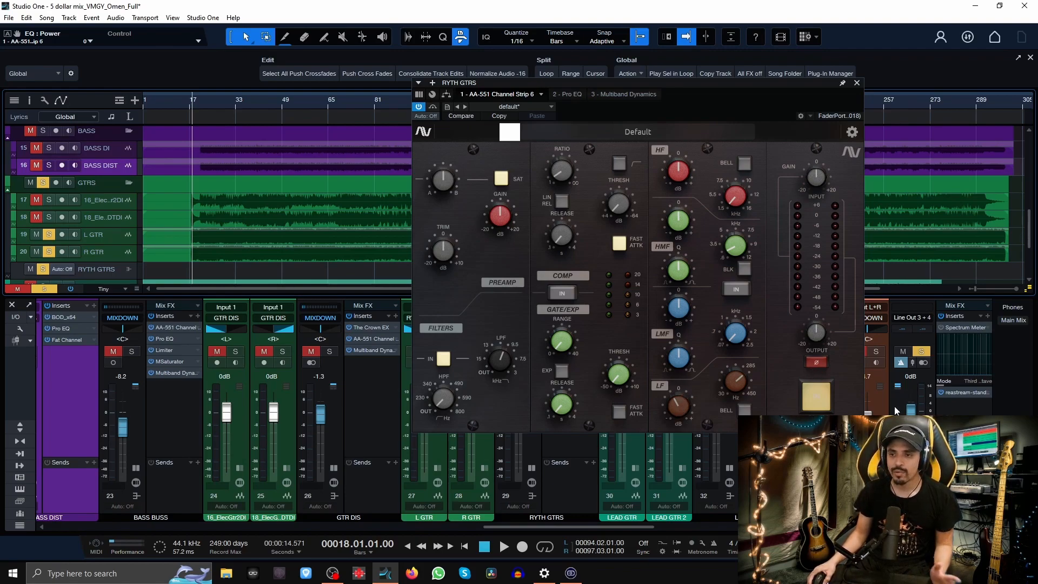
Play the rhythm guitars from bar 18 with the AA-551's main power off and on, leave it on and stop playback
click(807, 403)
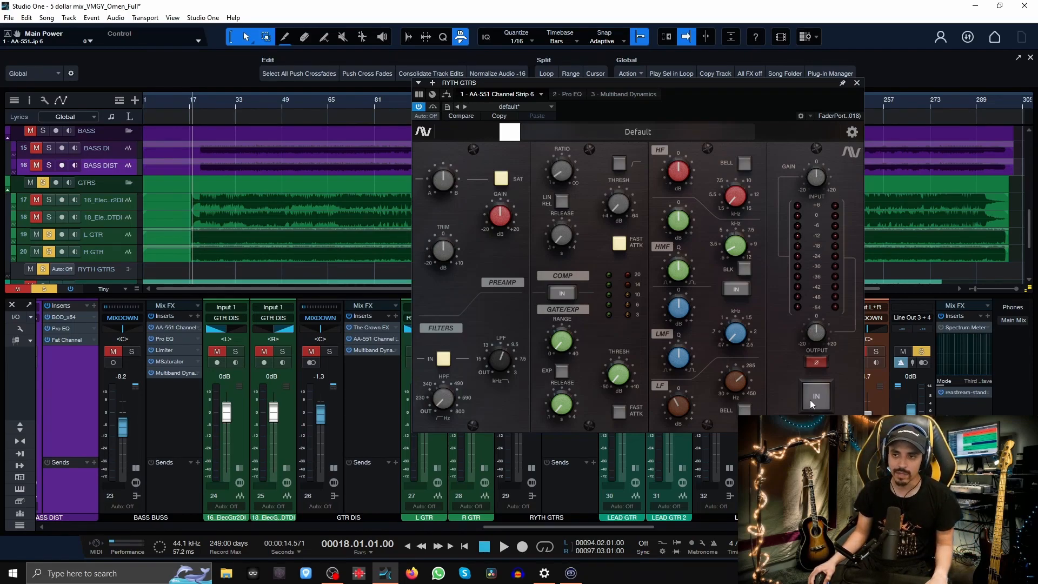
key(space)
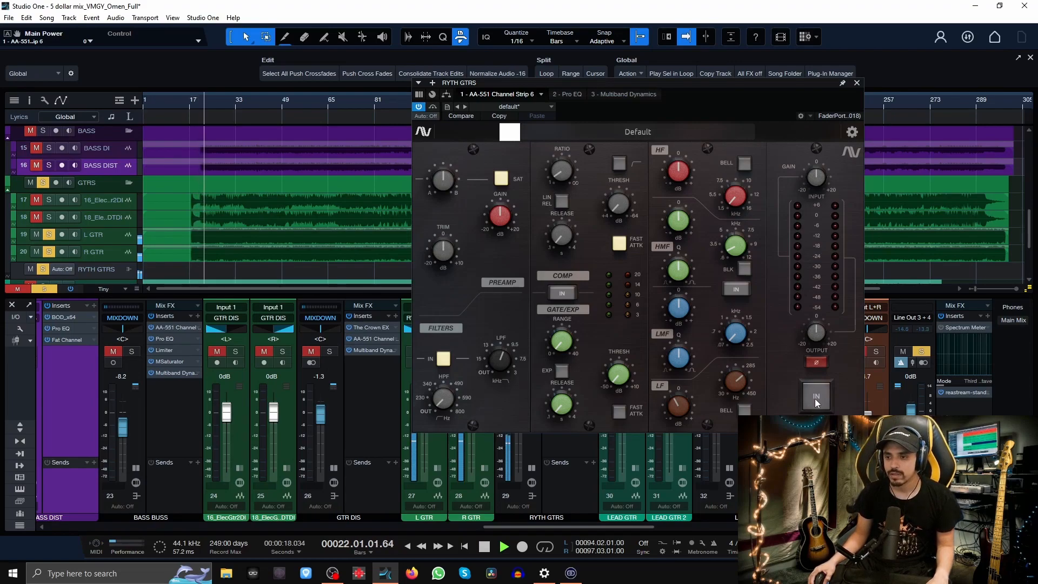
click(815, 398)
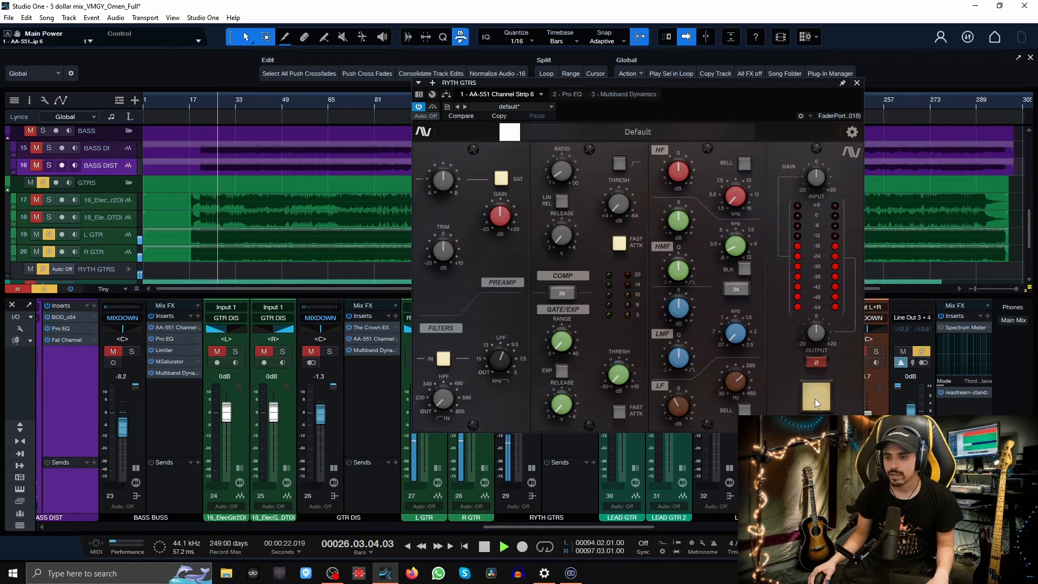
click(815, 398)
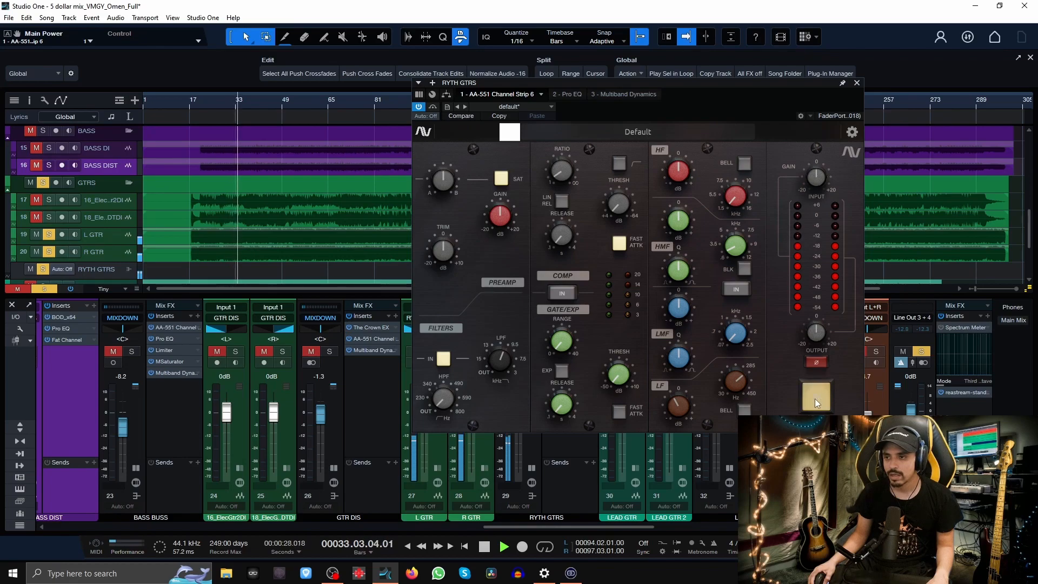
click(815, 398)
key(space)
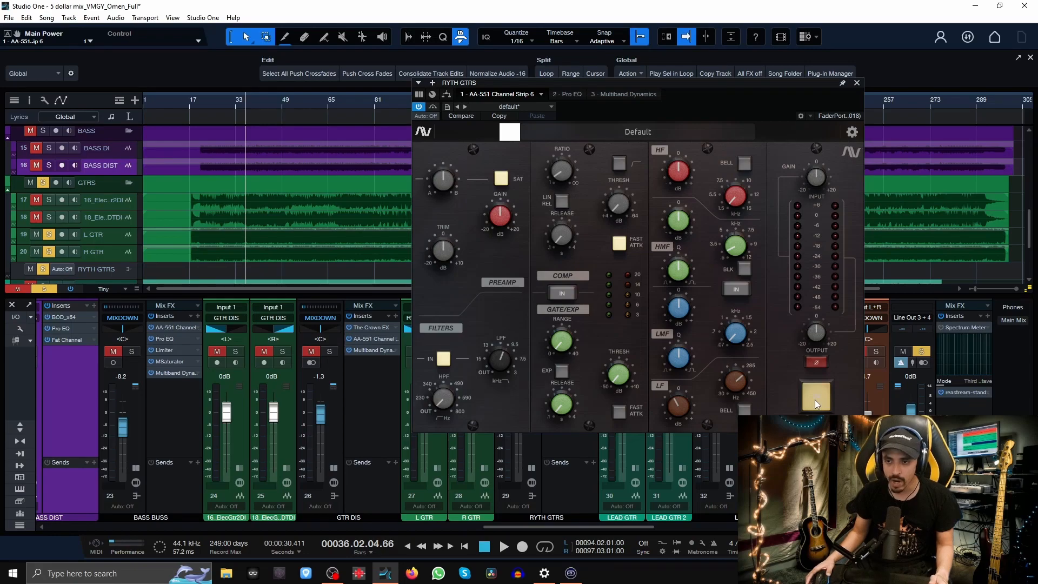
Switch the AA-551's main power off on RYTH GTRS and replay the rhythm guitars, restarting from an earlier point in the song
click(822, 395)
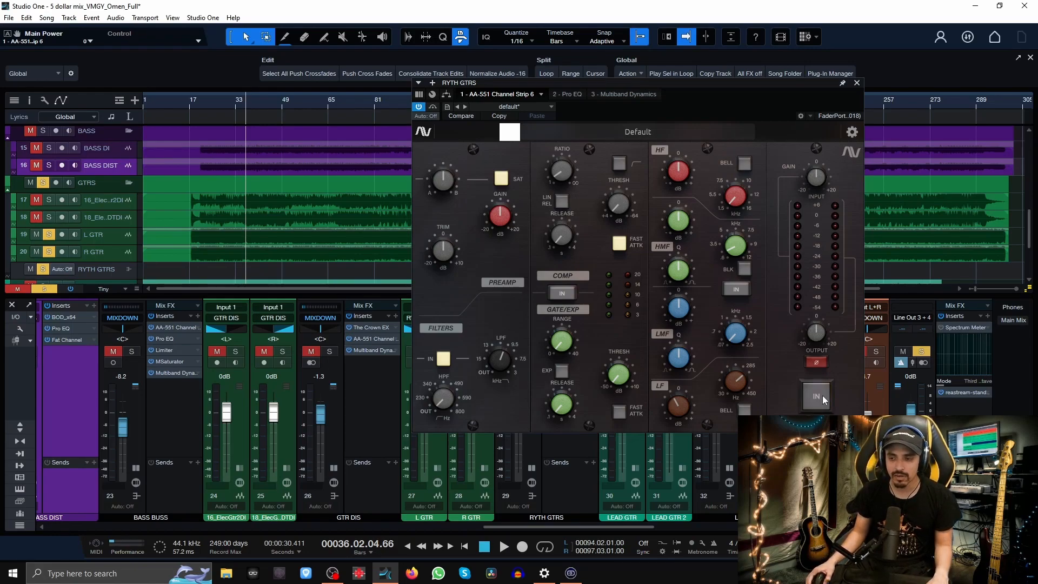
key(space)
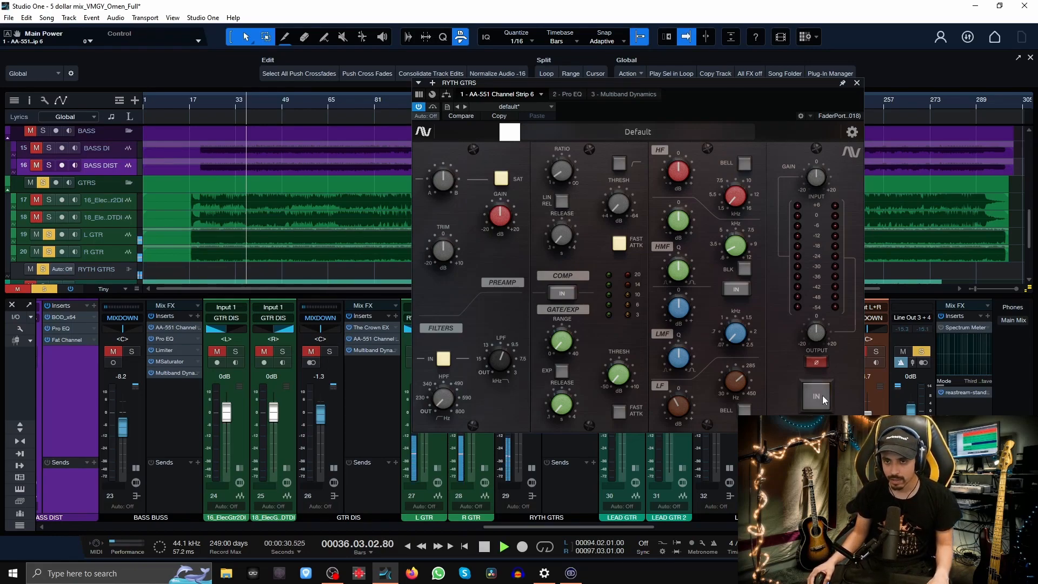
key(space)
click(210, 100)
key(space)
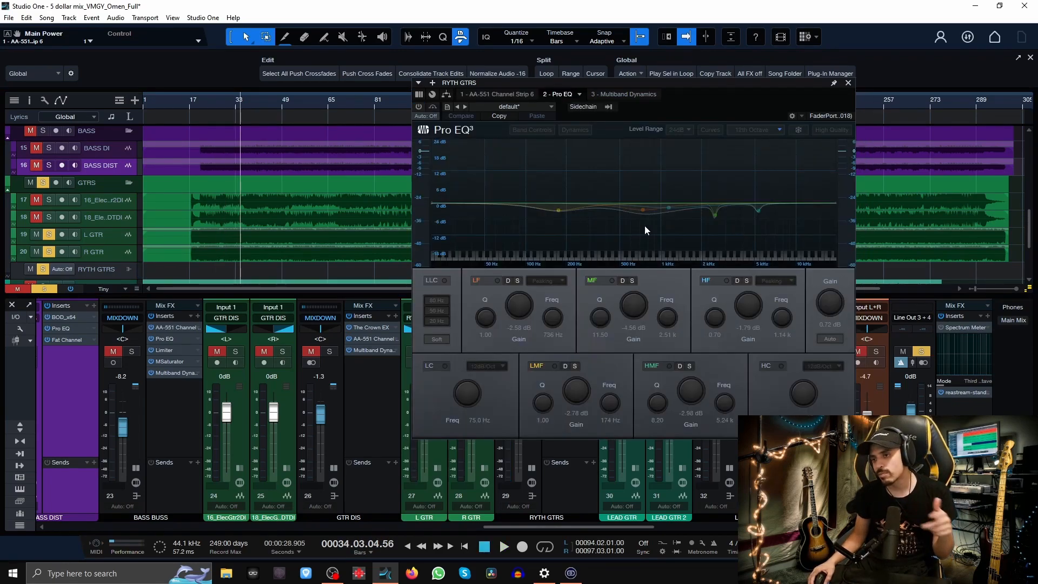
Enable Pro EQ on RYTH GTRS, compare the rhythm guitars with it bypassed and engaged, and leave it active
click(419, 107)
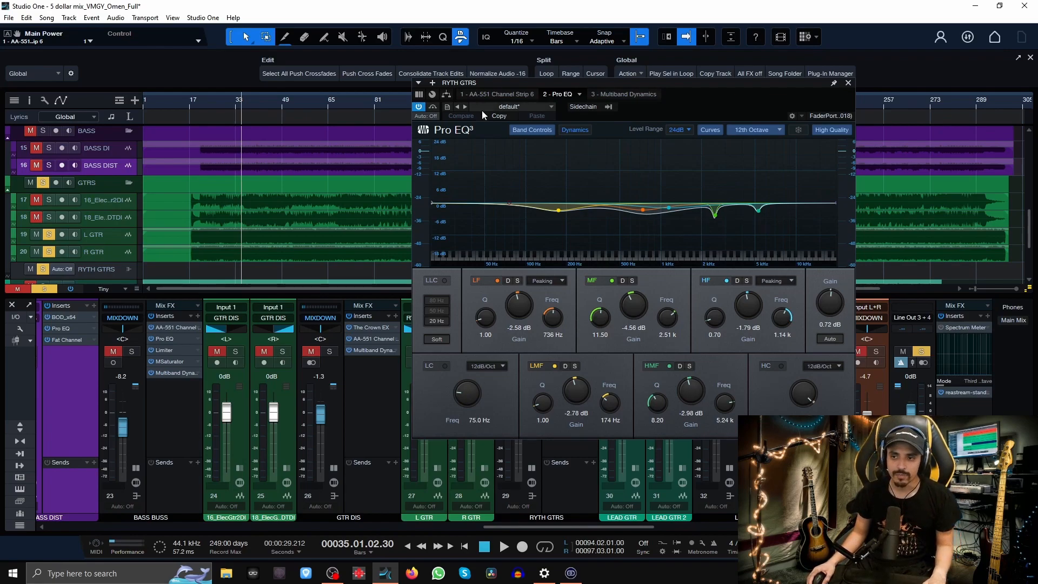
key(space)
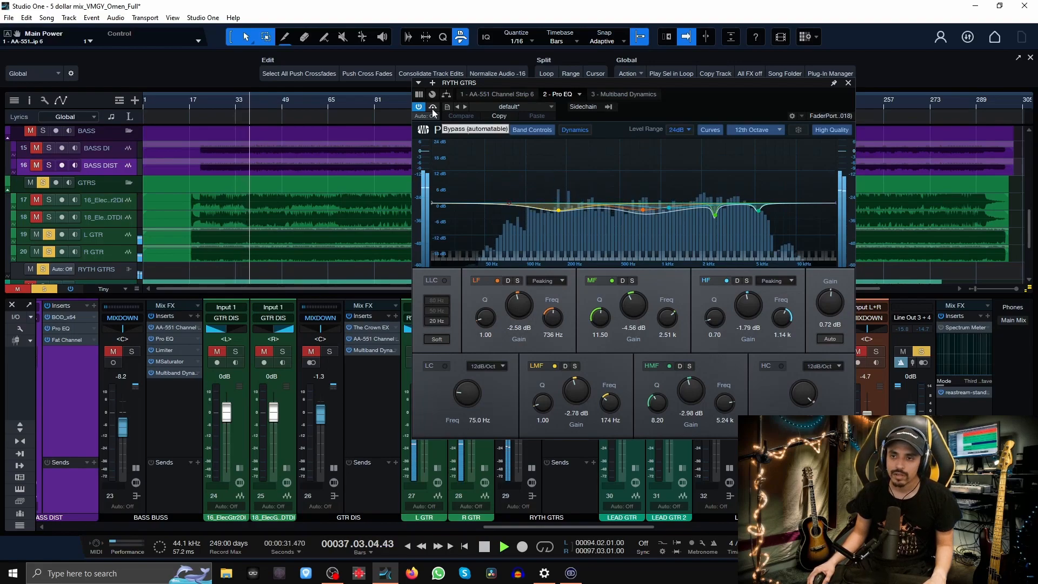
click(432, 107)
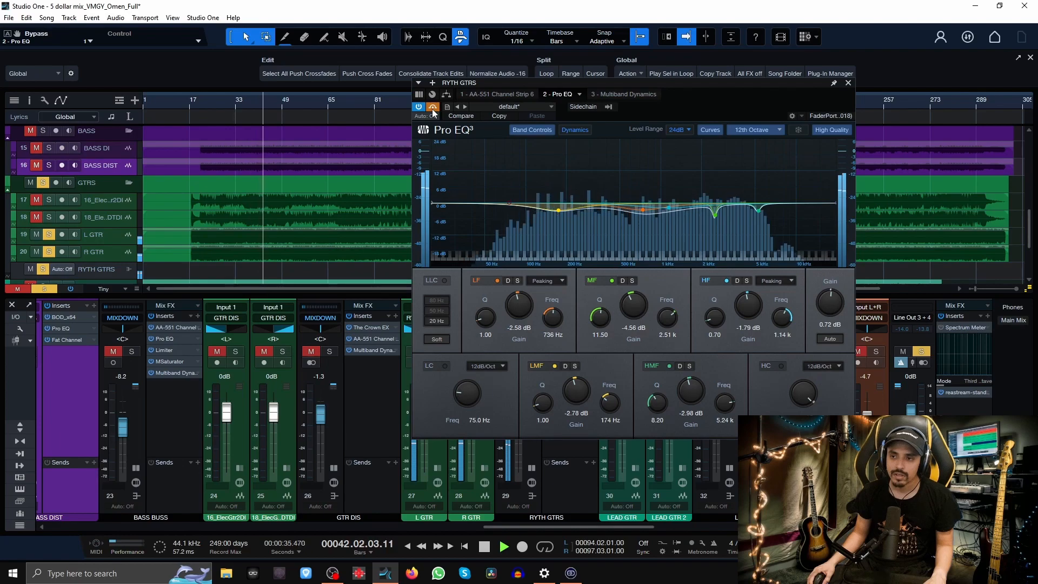
click(432, 107)
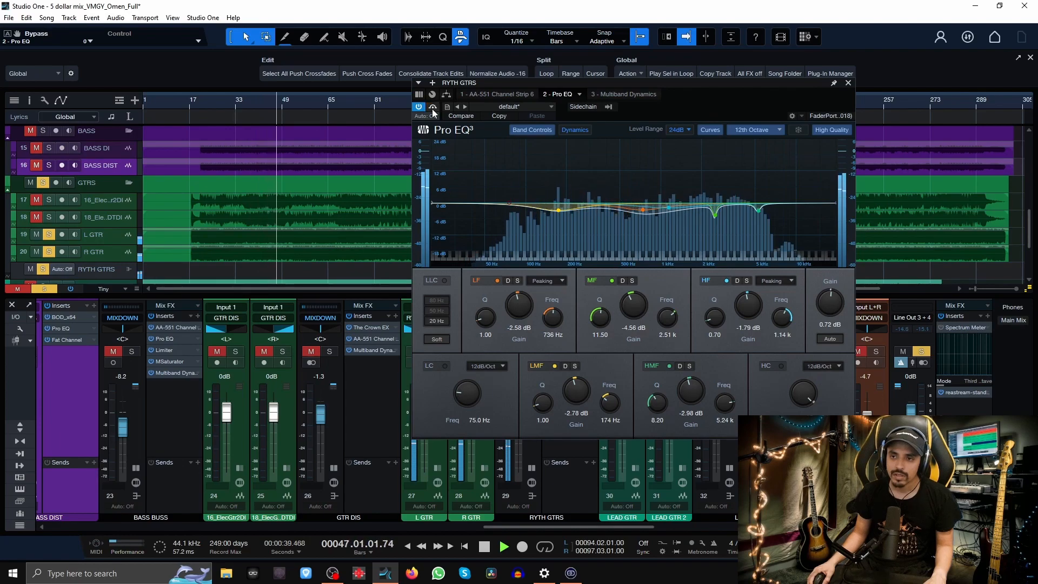
click(432, 107)
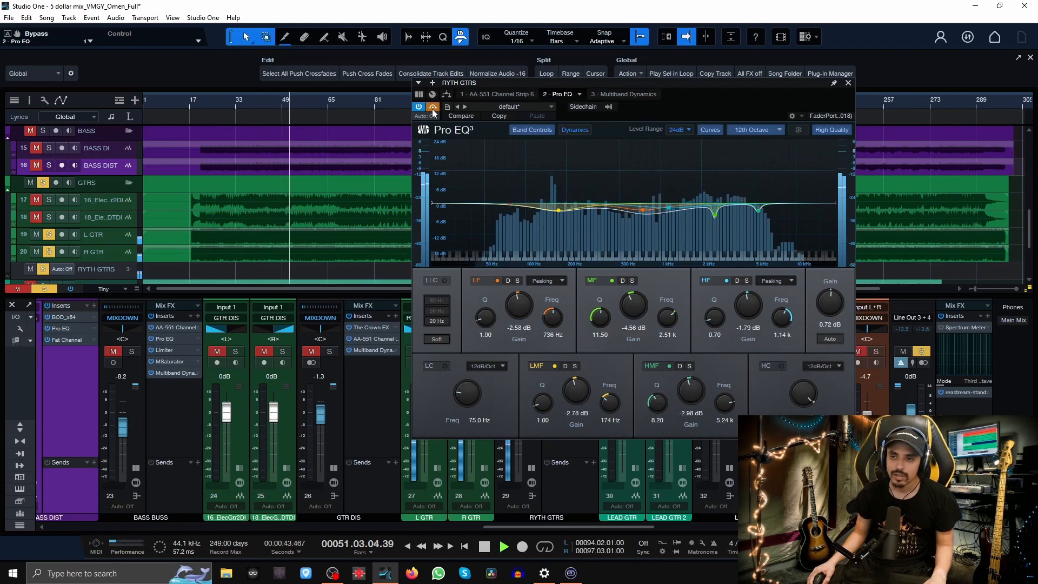
click(432, 107)
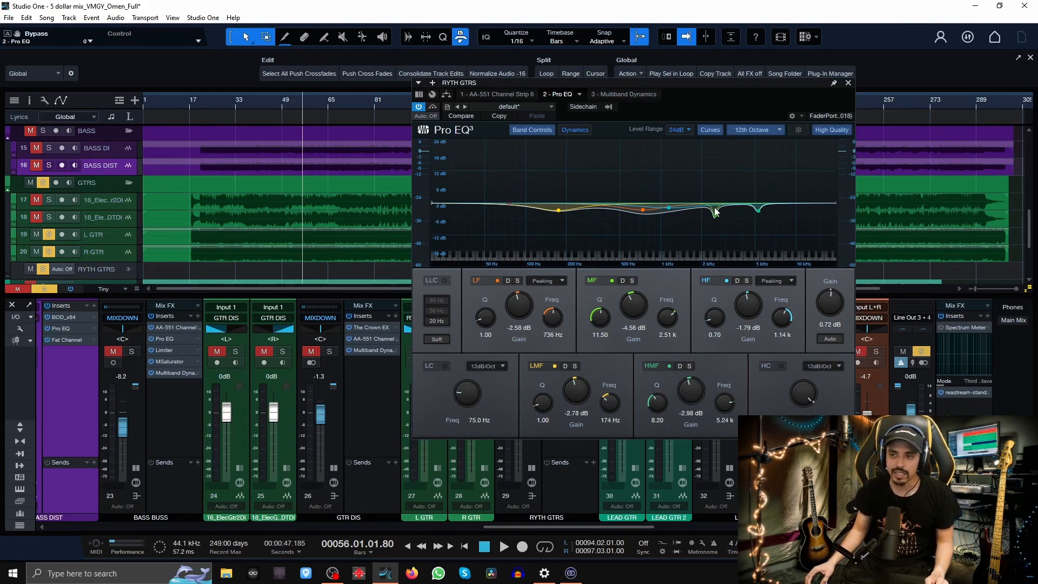
Enable Multiband Dynamics on RYTH GTRS and play the rhythm guitars through it, then in the mix with GTR DIS muted
click(621, 95)
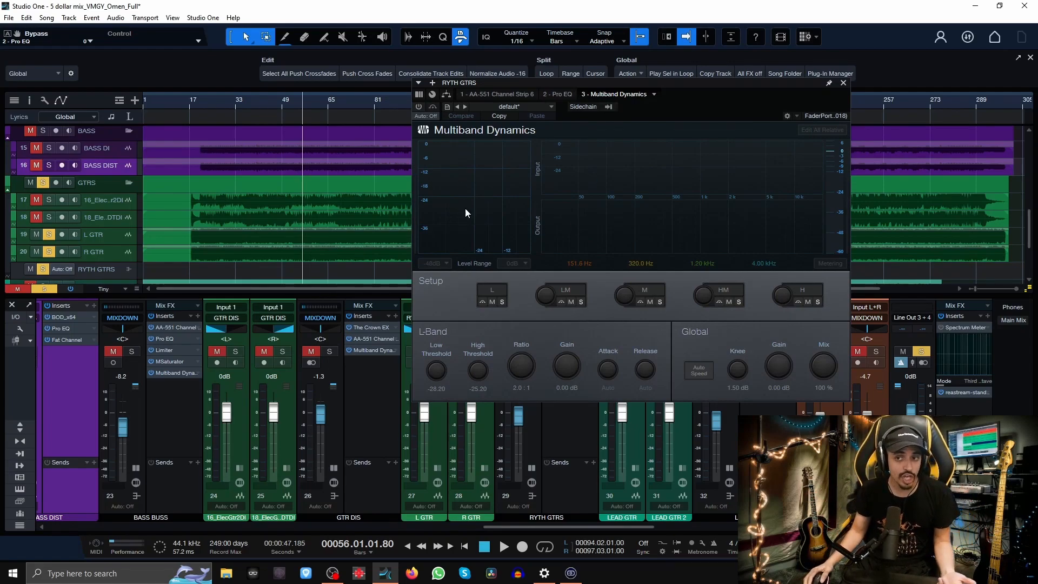
click(420, 106)
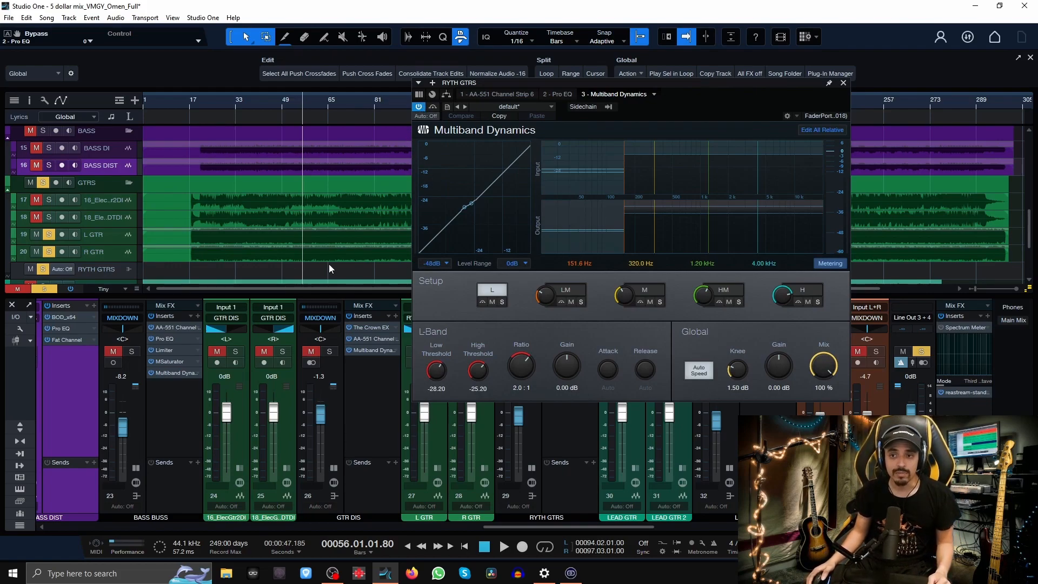
click(209, 106)
key(space)
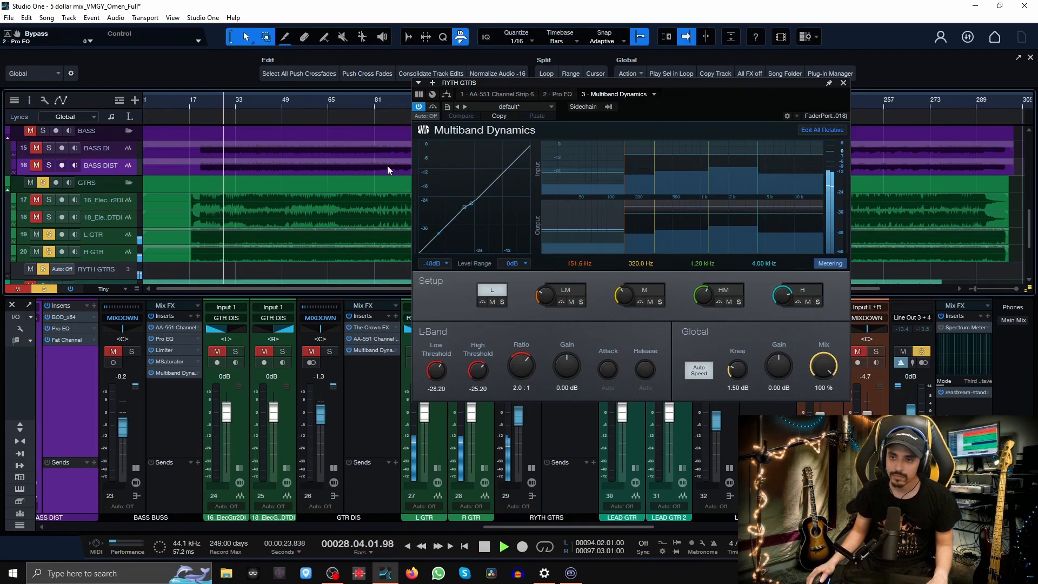
key(space)
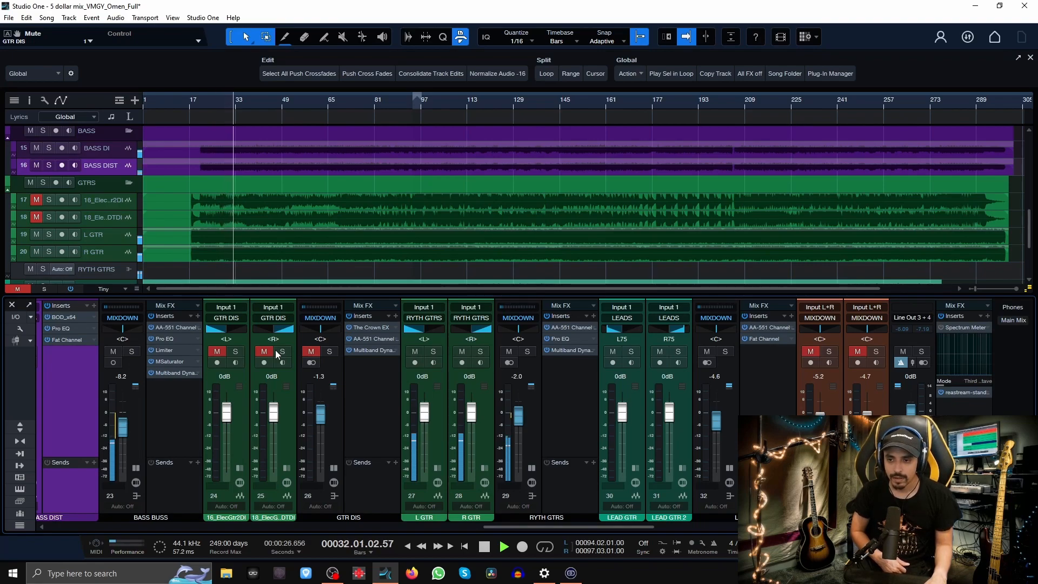
key(space)
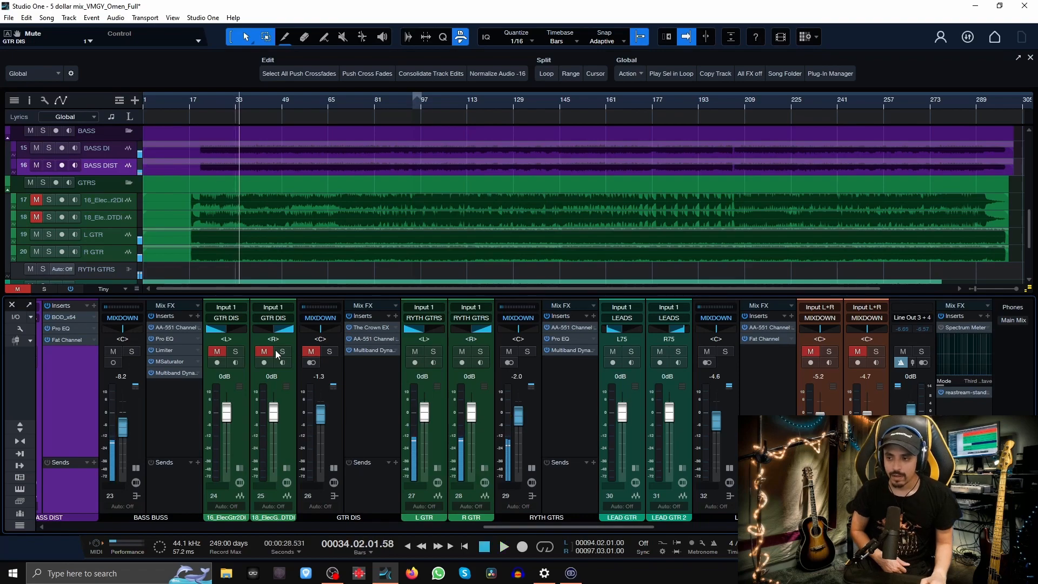
Mute RYTH GTRS, then unmute and solo the GTR DIS bus
click(509, 351)
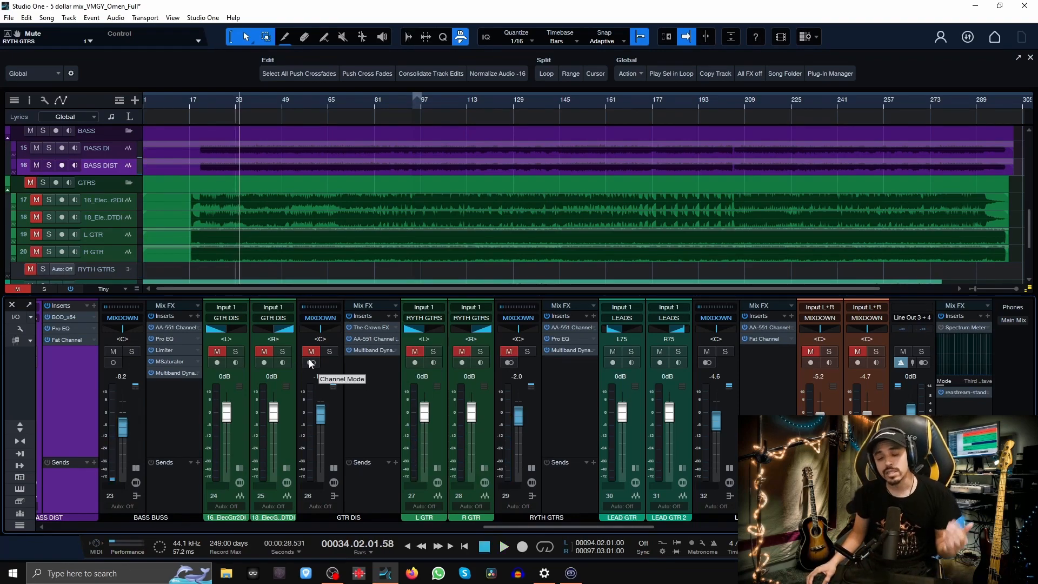
click(311, 352)
click(327, 352)
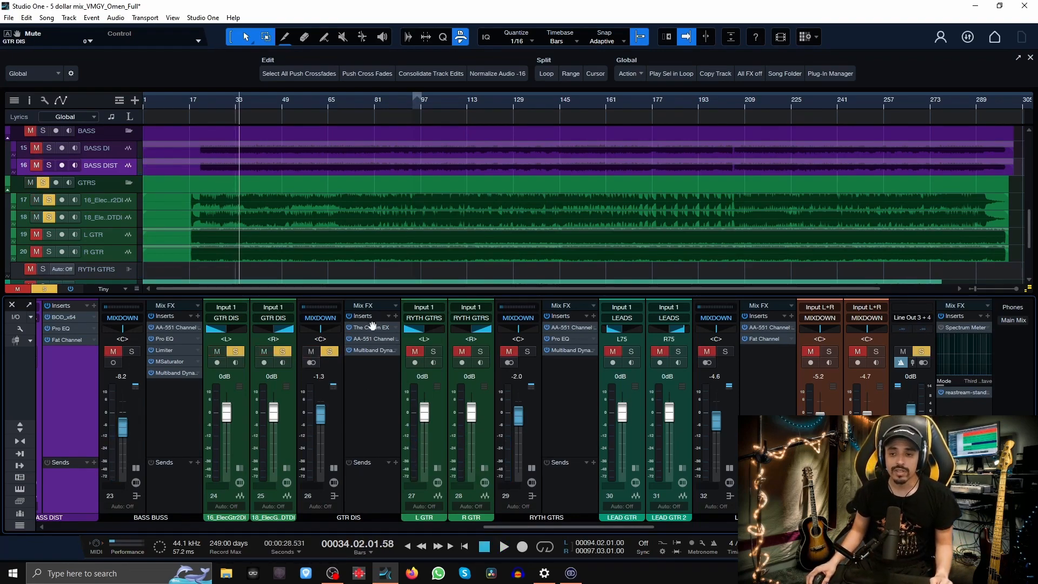
Open The Crown EX on GTR DIS and look over its amp and FX rack, moving the window aside
click(367, 327)
drag(665, 204, 651, 136)
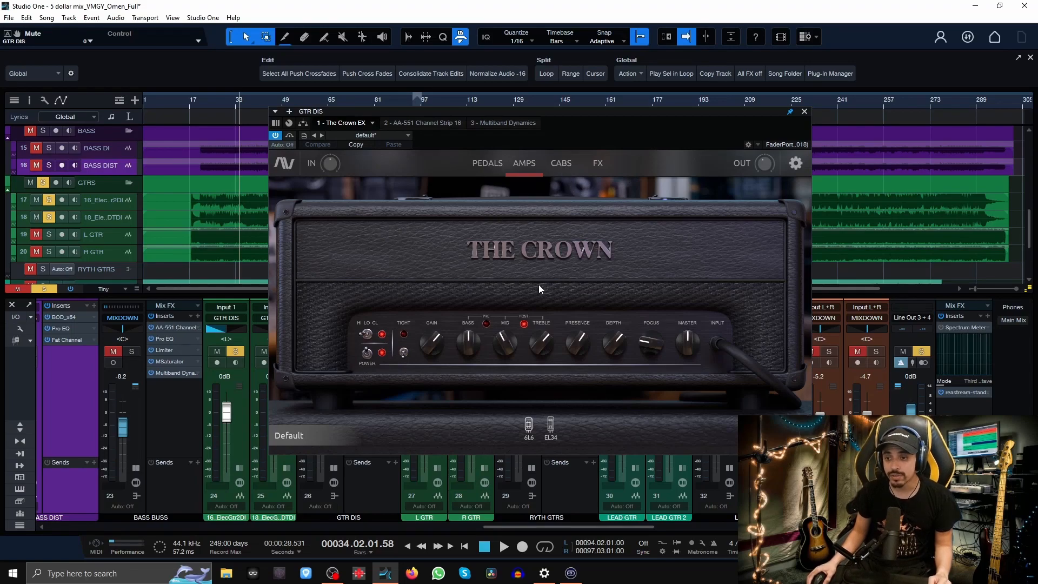
click(598, 163)
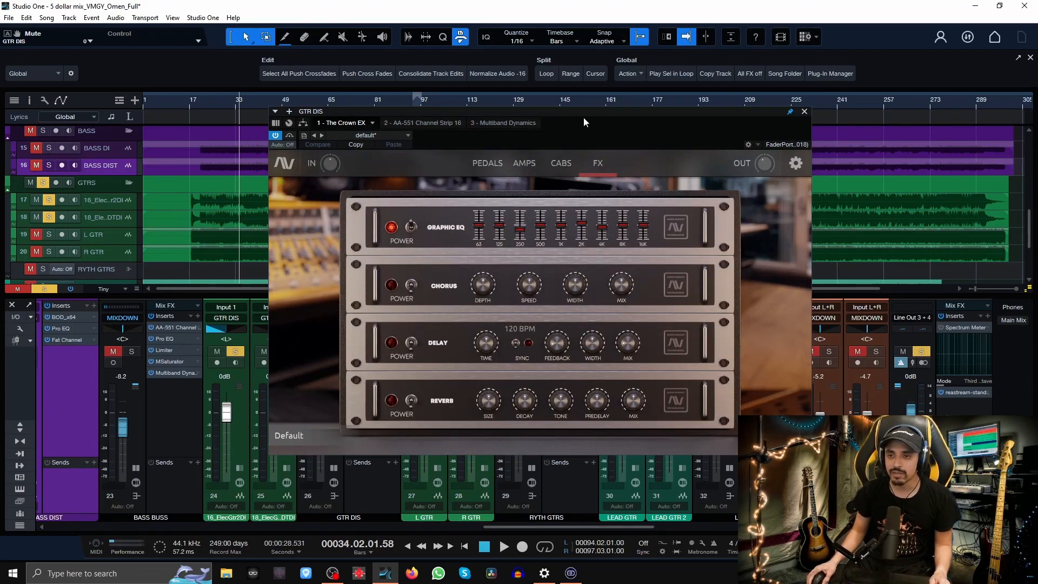
drag(583, 113, 567, 112)
Play the soloed GTR DIS guitars from bar 22, comparing The Crown EX's graphic EQ off and on, and leave it on
click(204, 104)
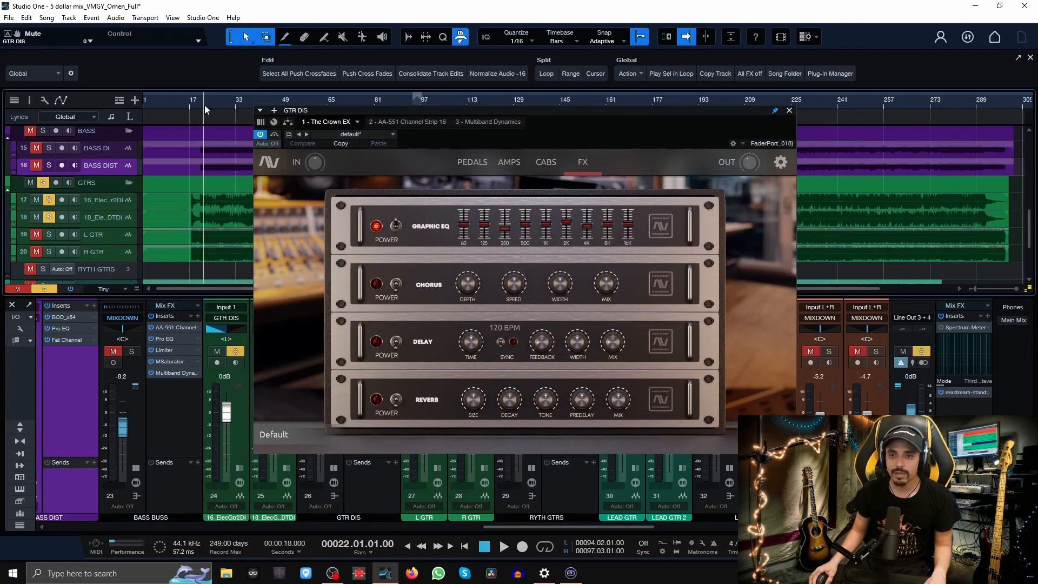
click(375, 227)
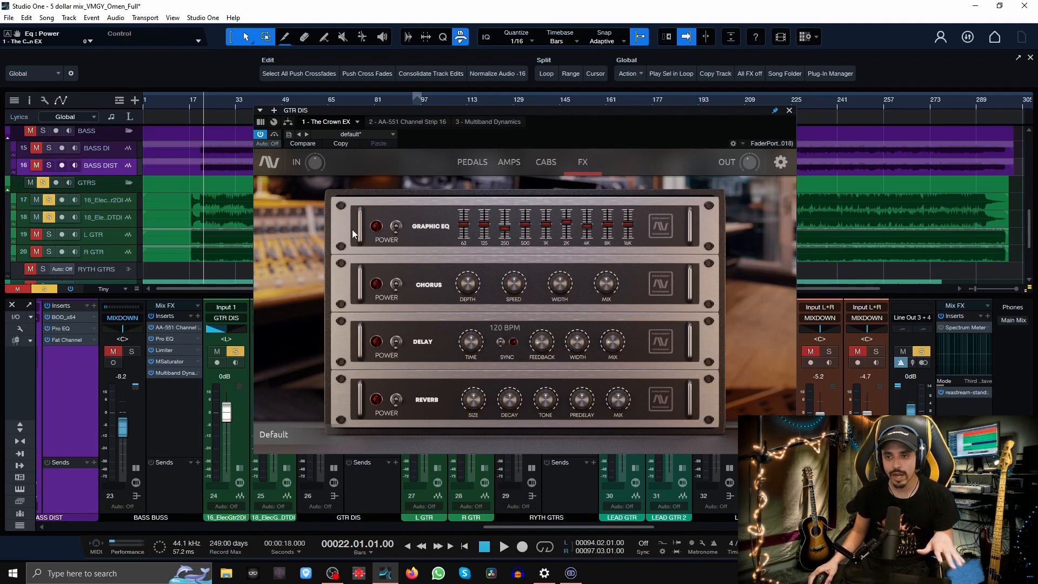
key(space)
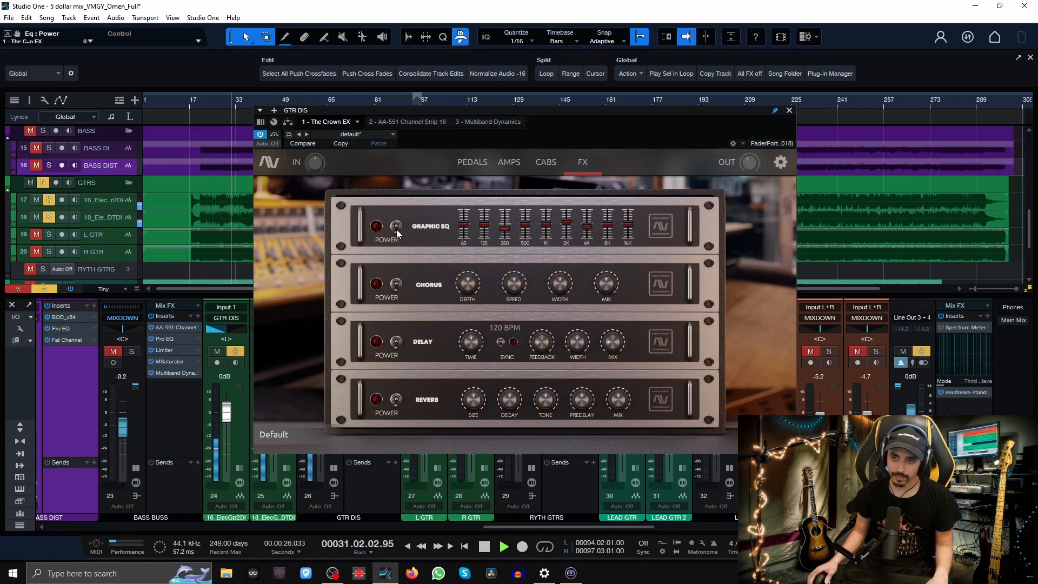
key(space)
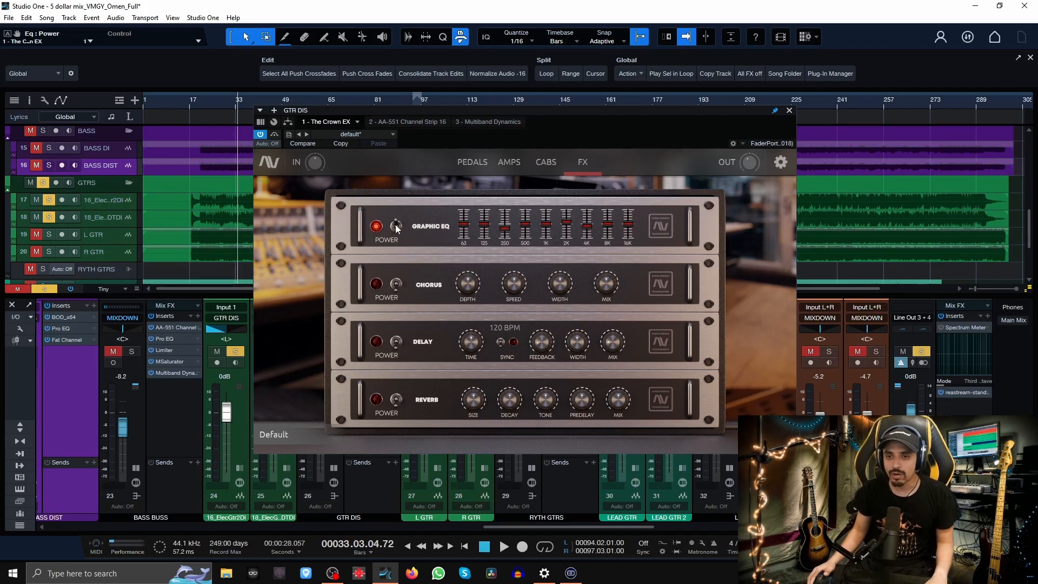
key(space)
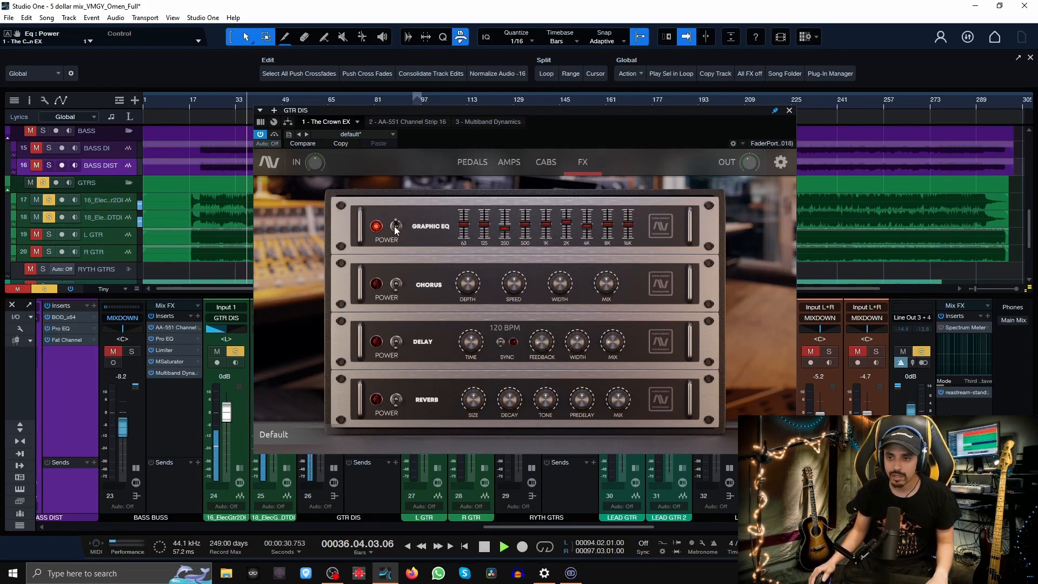
click(395, 226)
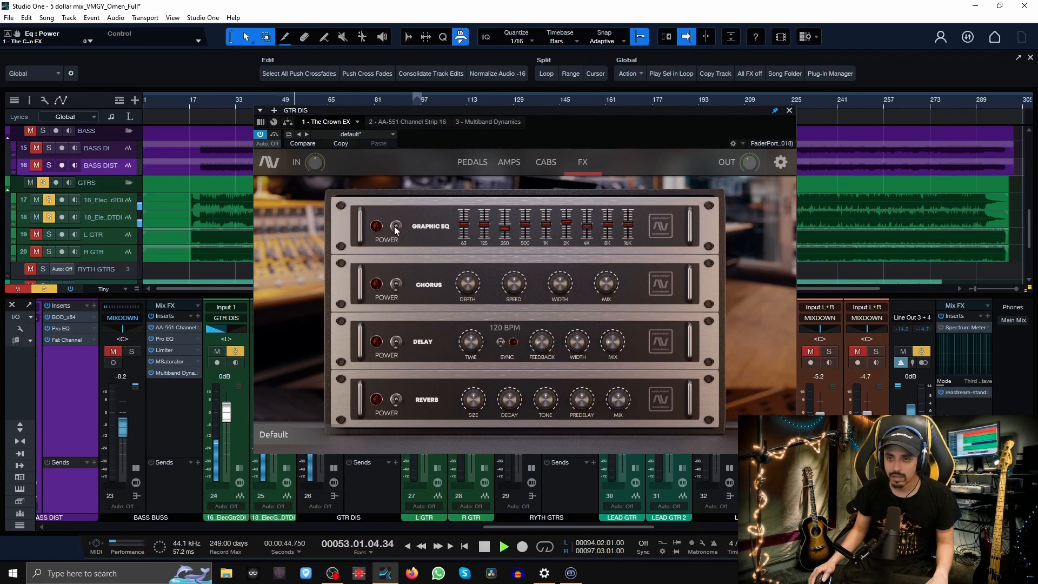
click(395, 226)
key(space)
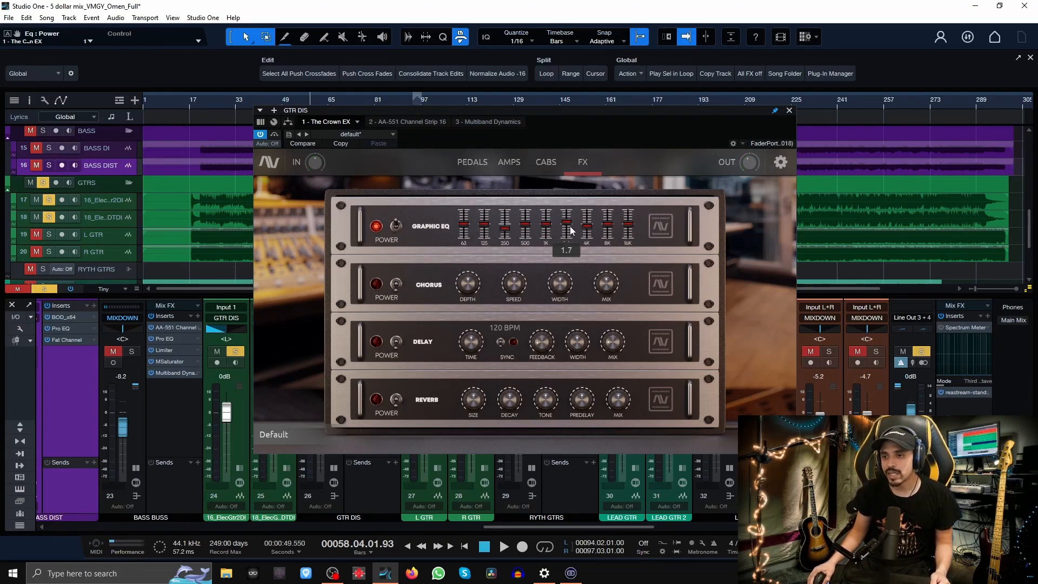
mouse_move(567, 226)
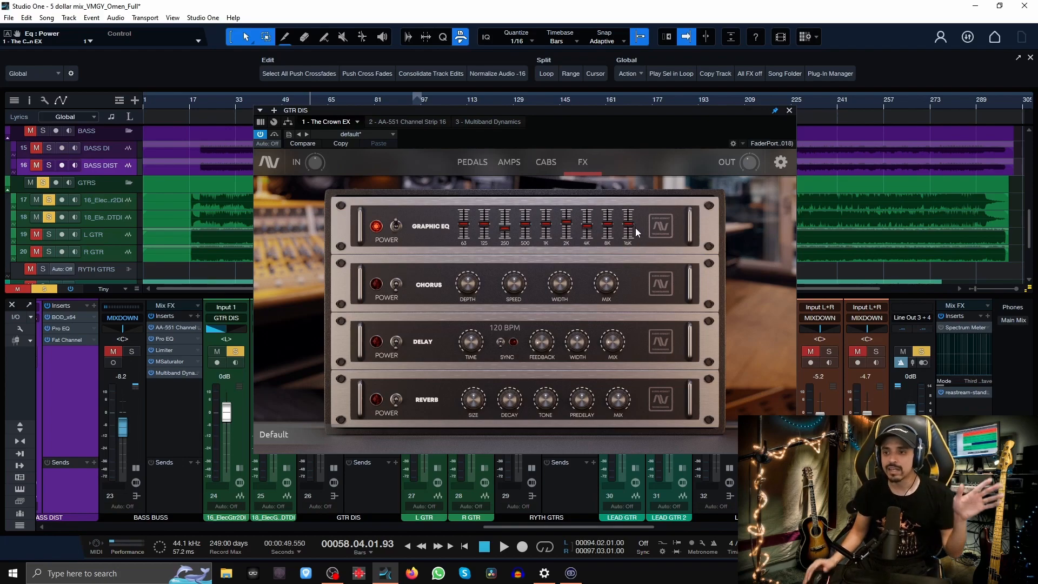
Open the AA-551 Channel Strip on GTR DIS and examine its filter and EQ band settings
click(432, 121)
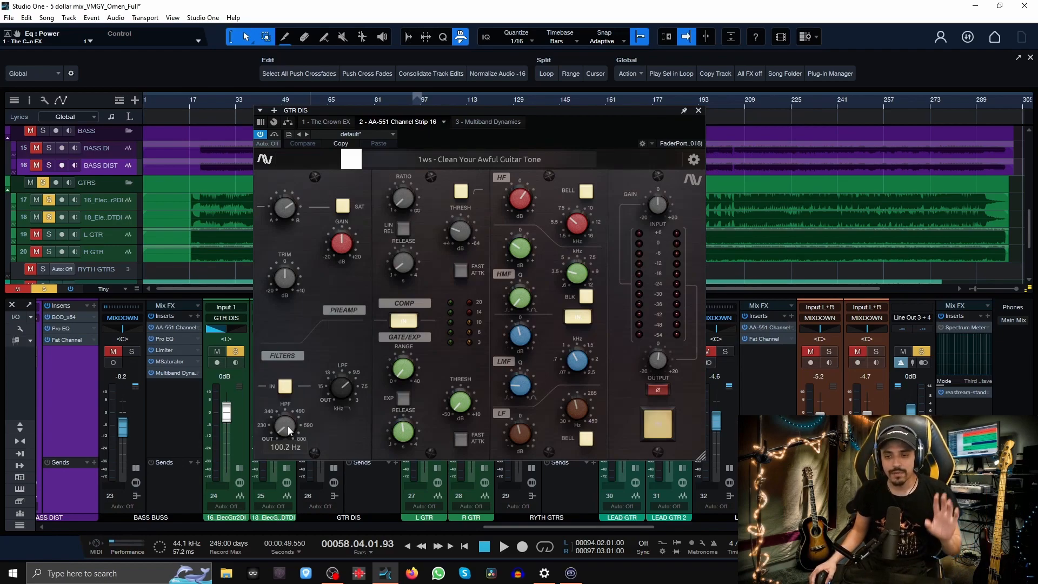
mouse_move(355, 392)
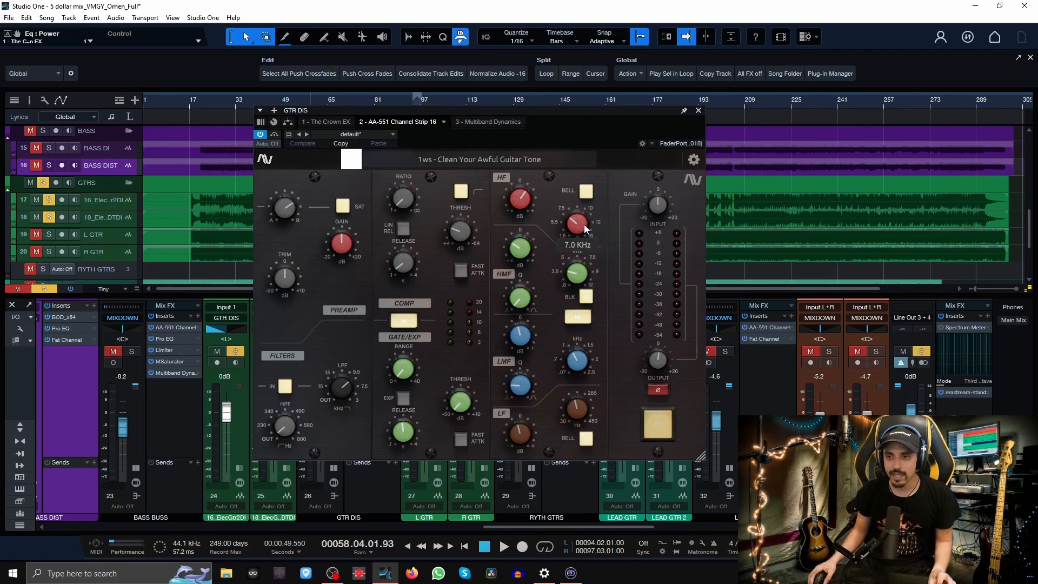
mouse_move(583, 276)
mouse_move(513, 255)
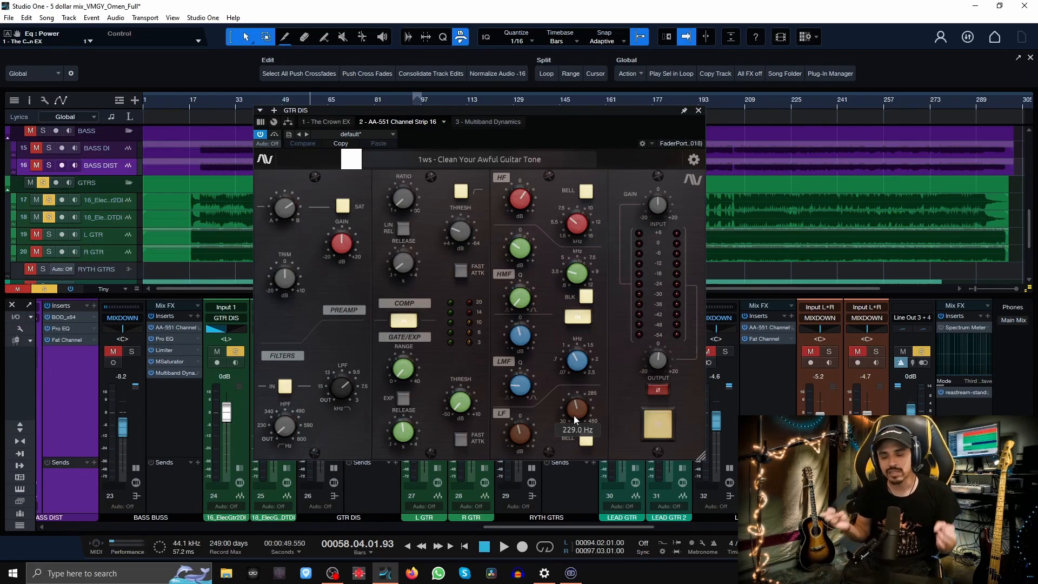
Play the distorted guitars while comparing the AA-551 Channel Strip's EQ section off and on, leaving it engaged
click(572, 317)
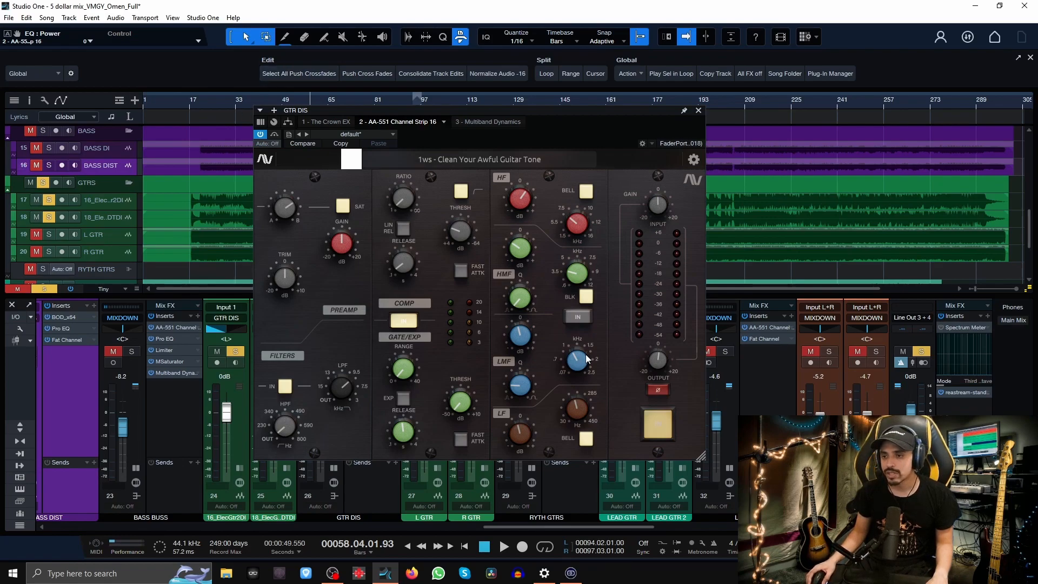
key(space)
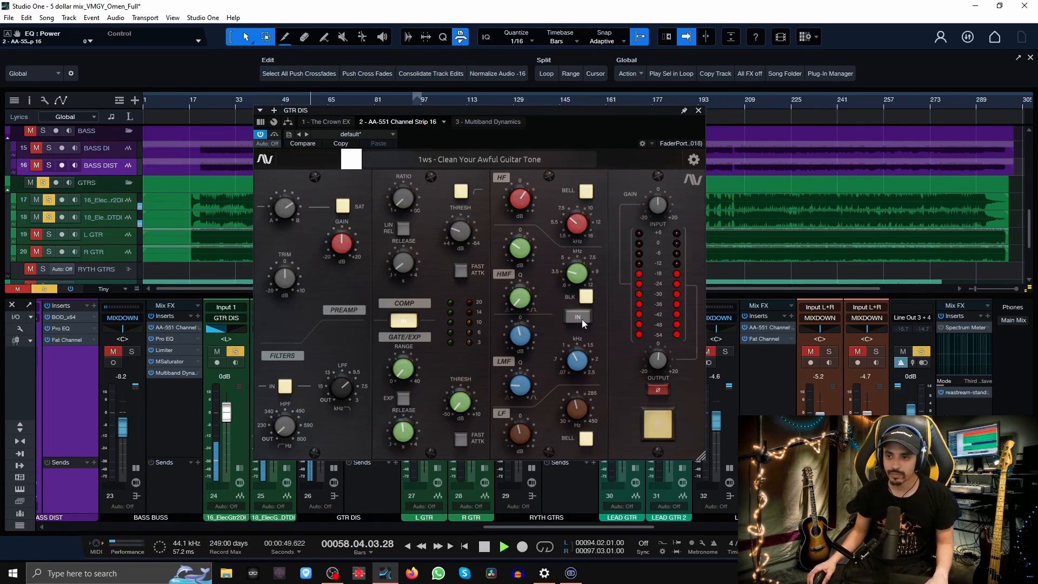
click(582, 320)
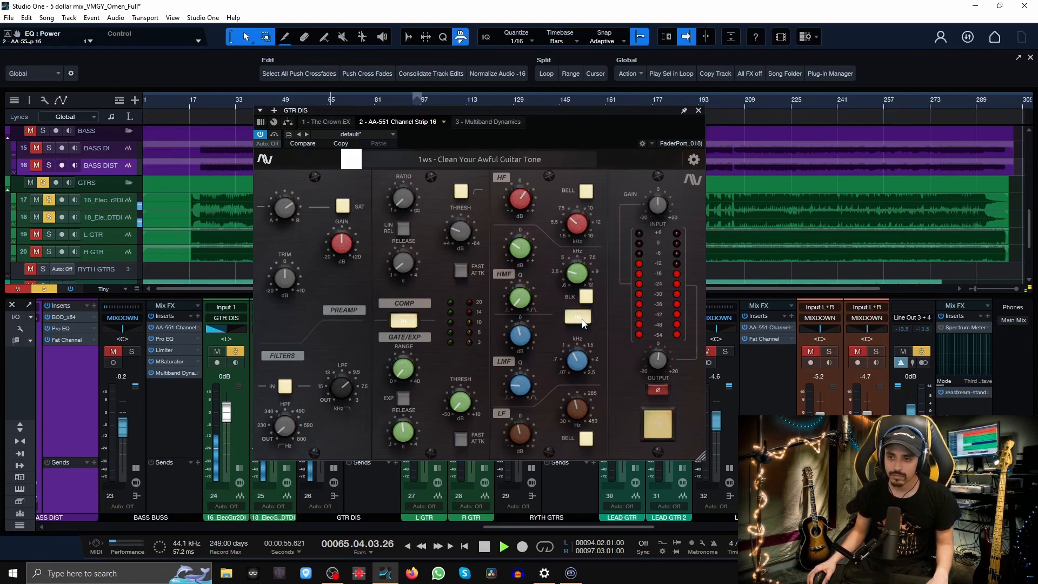
click(582, 320)
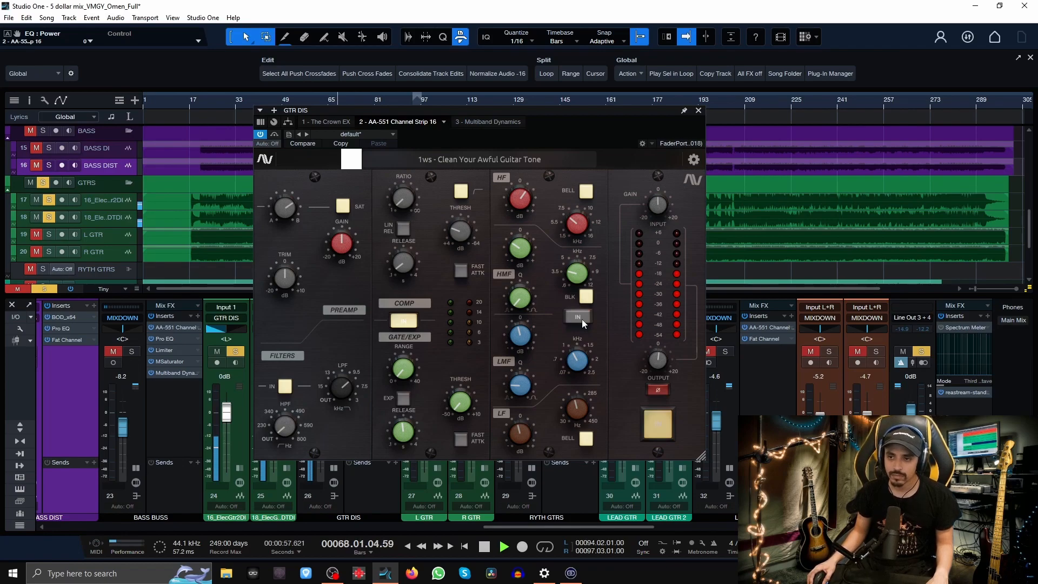
click(582, 320)
key(space)
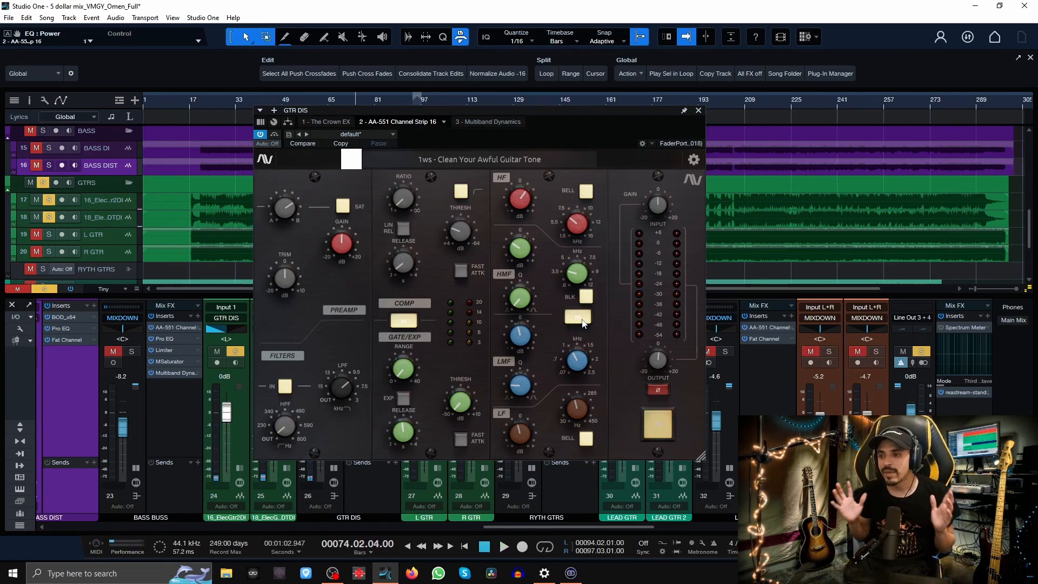
Review the Multiband Dynamics bands on GTR DIS and close the plugin window
click(486, 123)
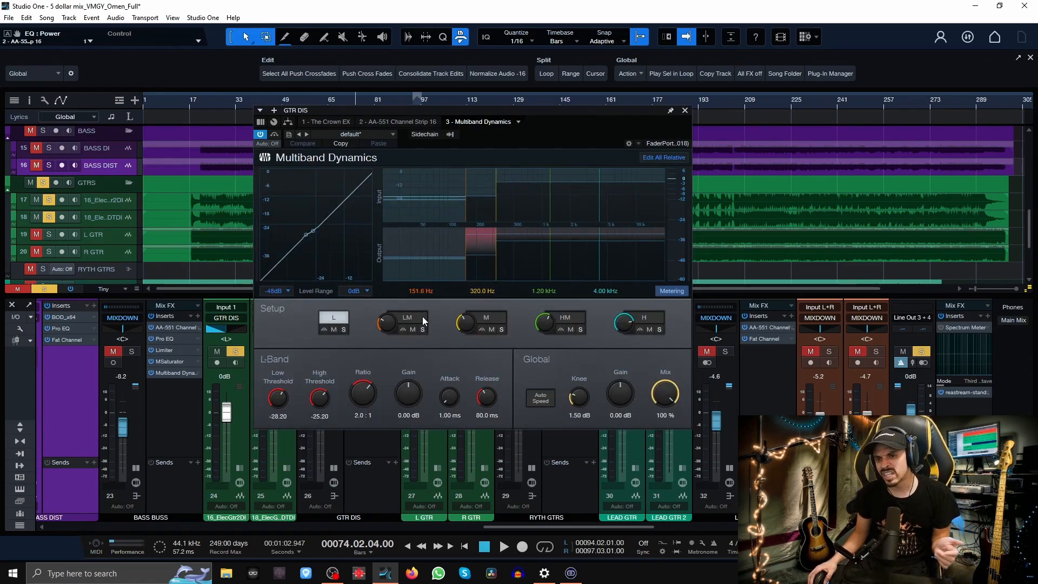
click(687, 111)
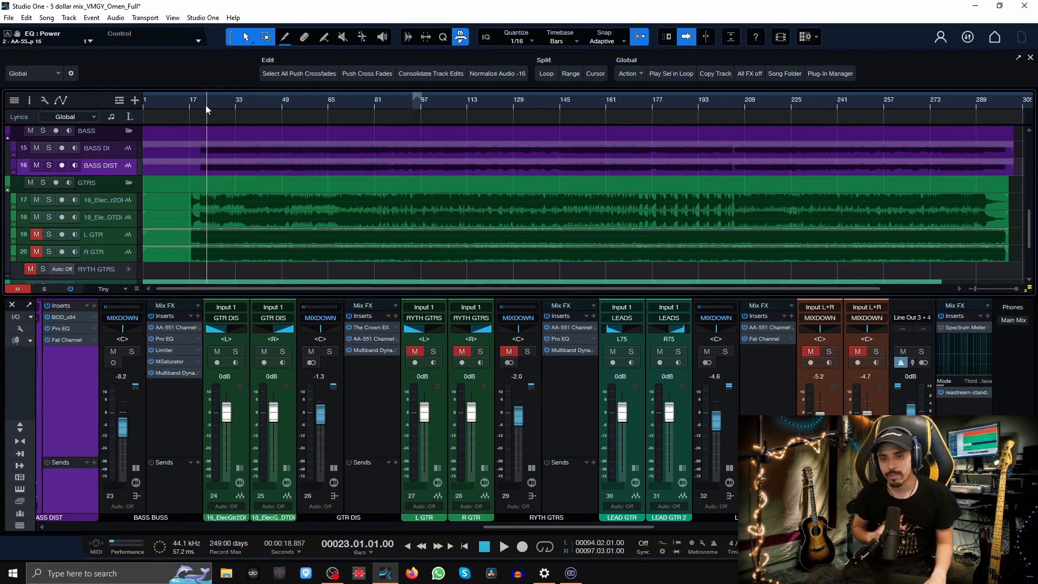
Play the mix from bar 23, alternating mutes between GTR DIS and RYTH GTRS, and stop with only GTR DIS audible of the two
key(space)
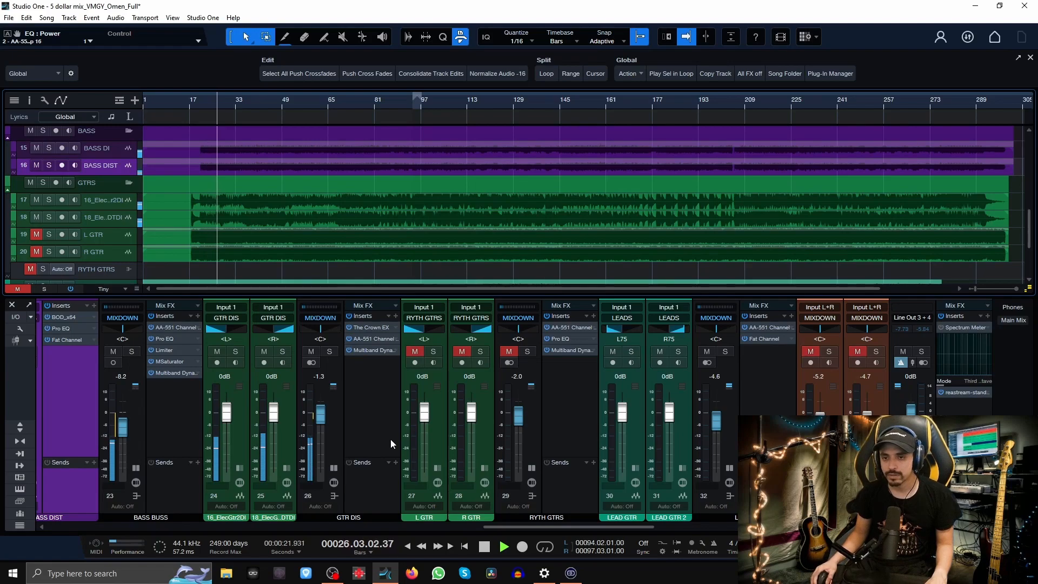
click(315, 353)
click(510, 352)
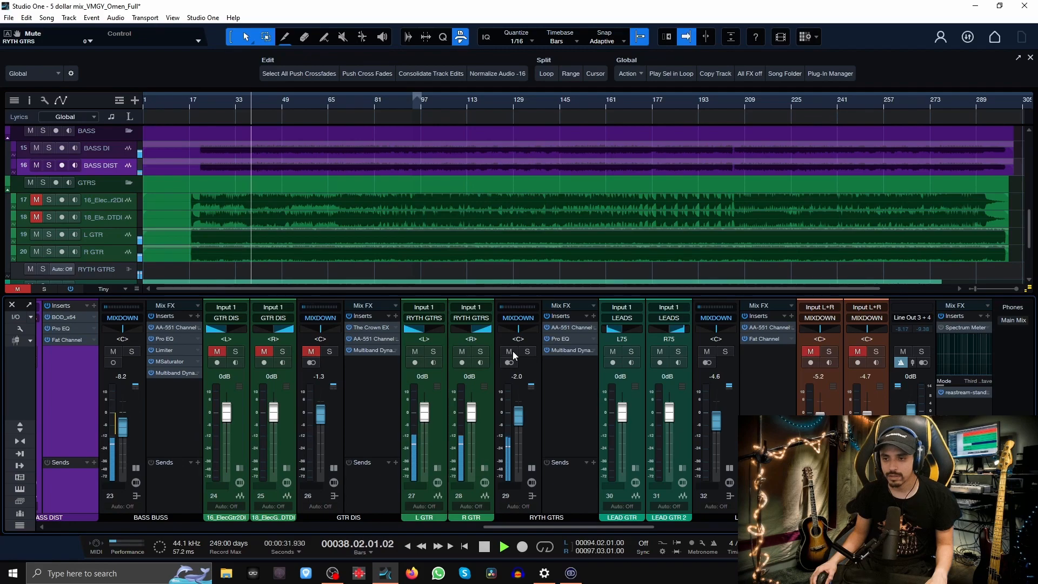
click(511, 352)
click(309, 351)
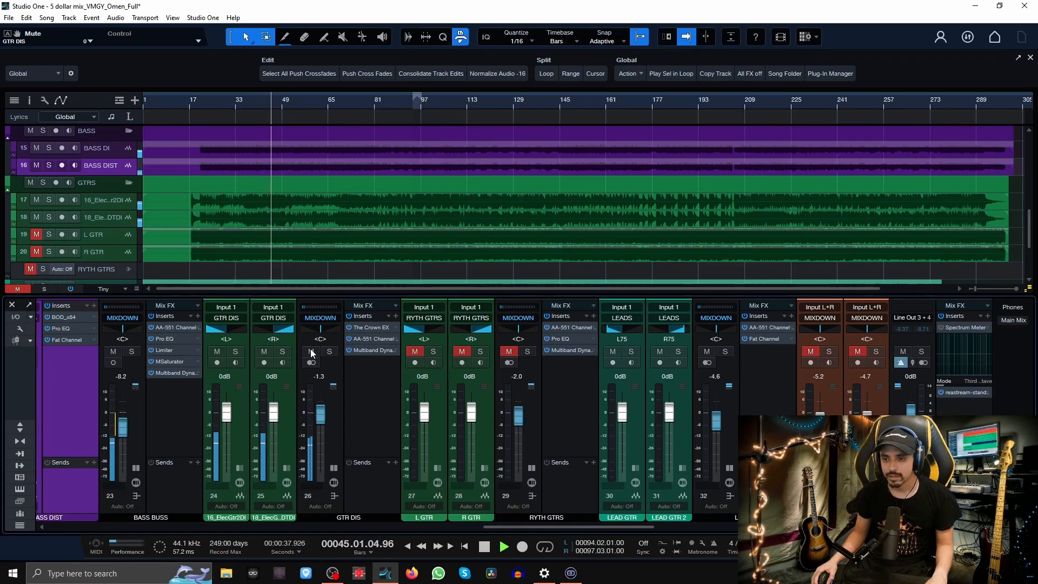
click(312, 352)
click(507, 351)
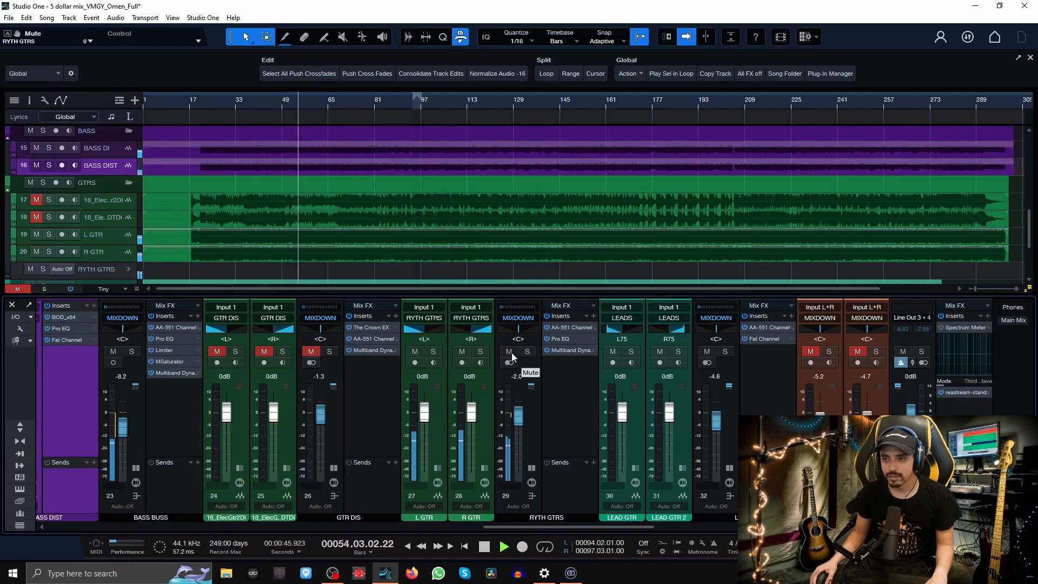
click(509, 352)
click(311, 352)
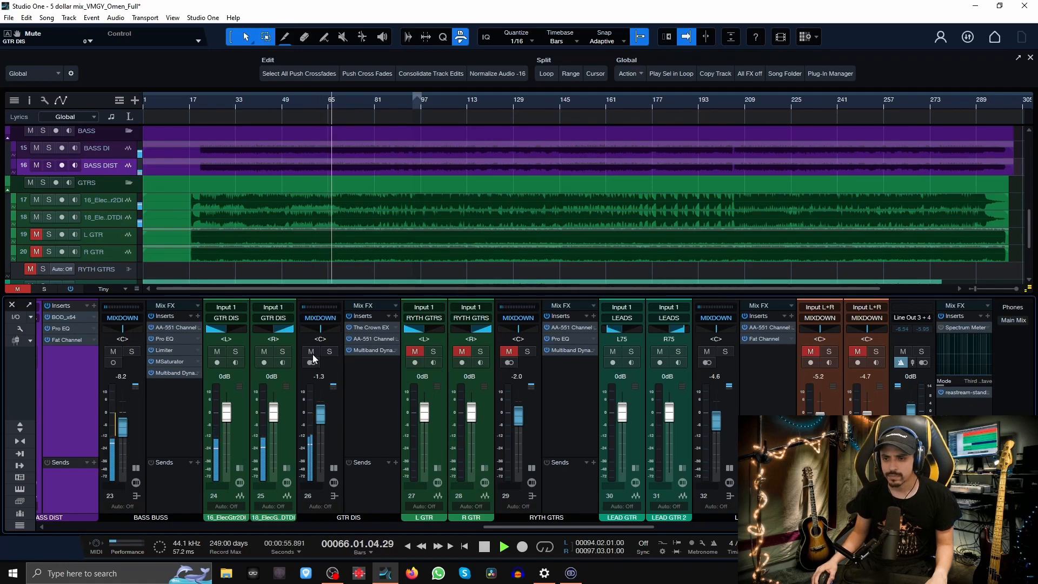
key(space)
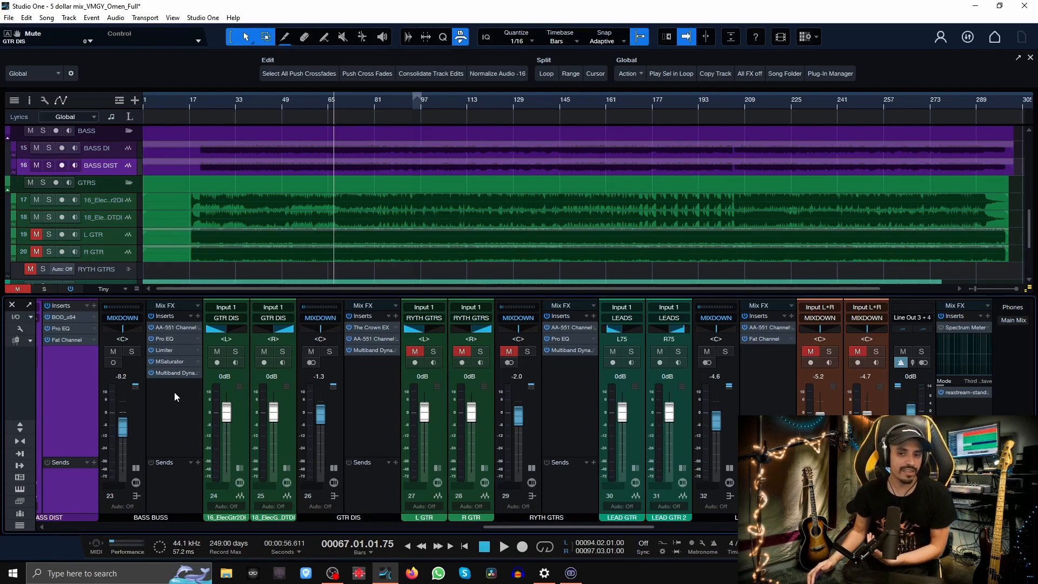
Bring up MSaturator on the BASS BUSS, followed by the AA-551 Channel Strip on GTR DIS
click(168, 362)
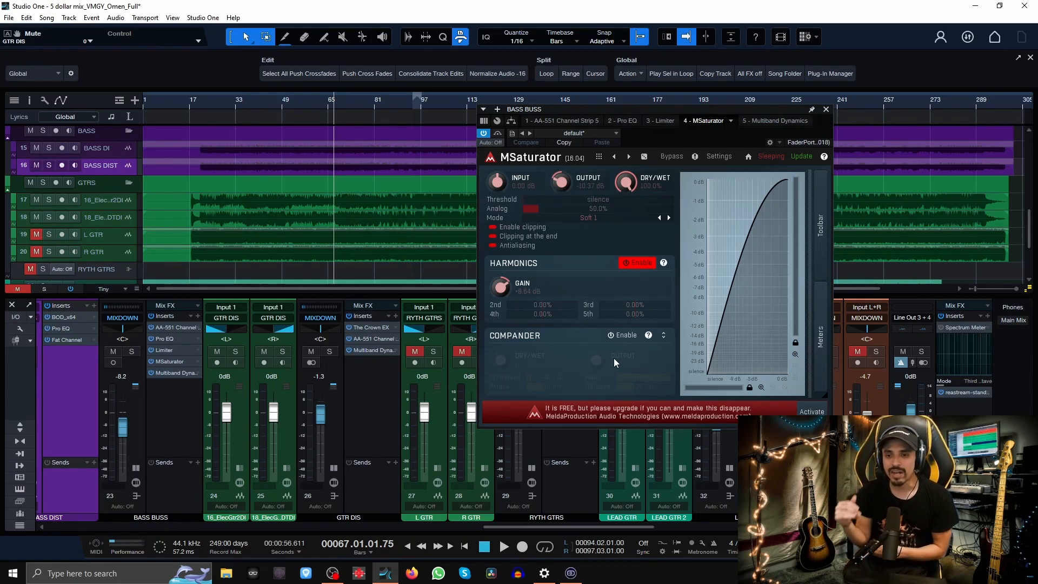
click(365, 338)
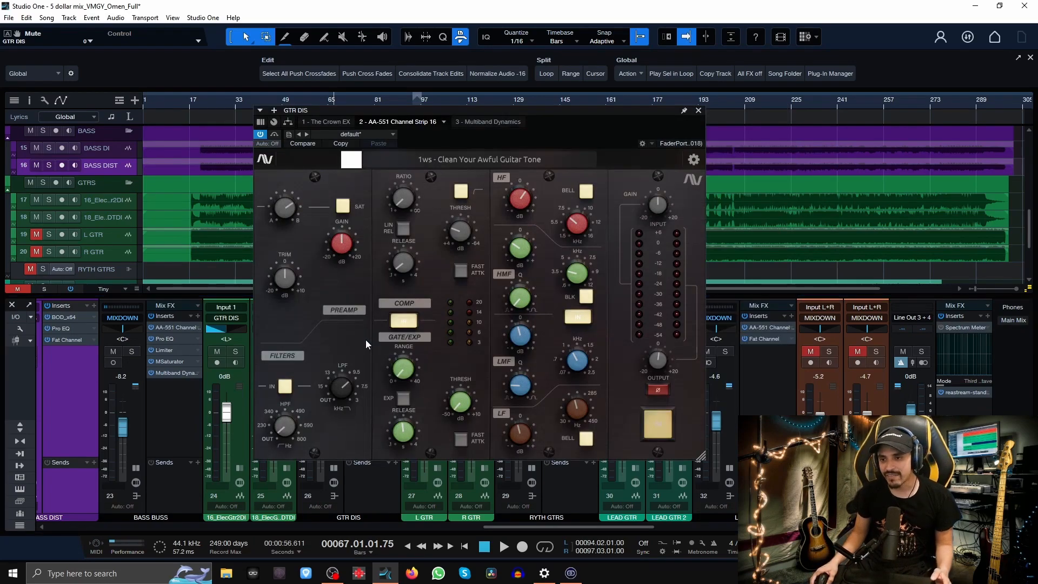